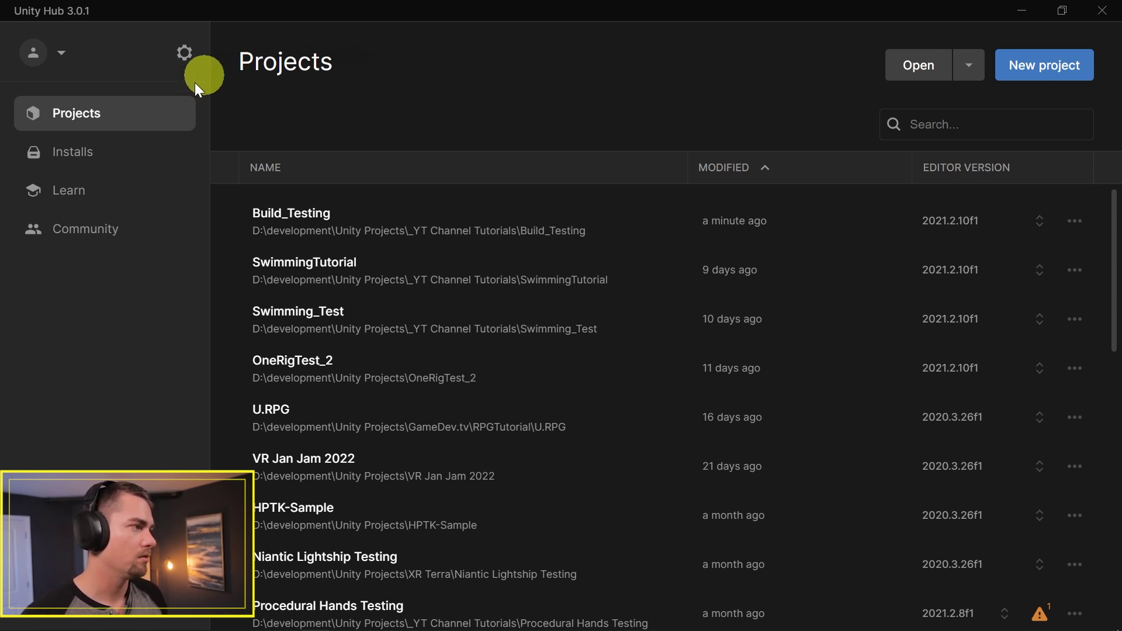
Step: Choose Unity editor version 2021.2.12f1 from the official releases as a new install
click(123, 152)
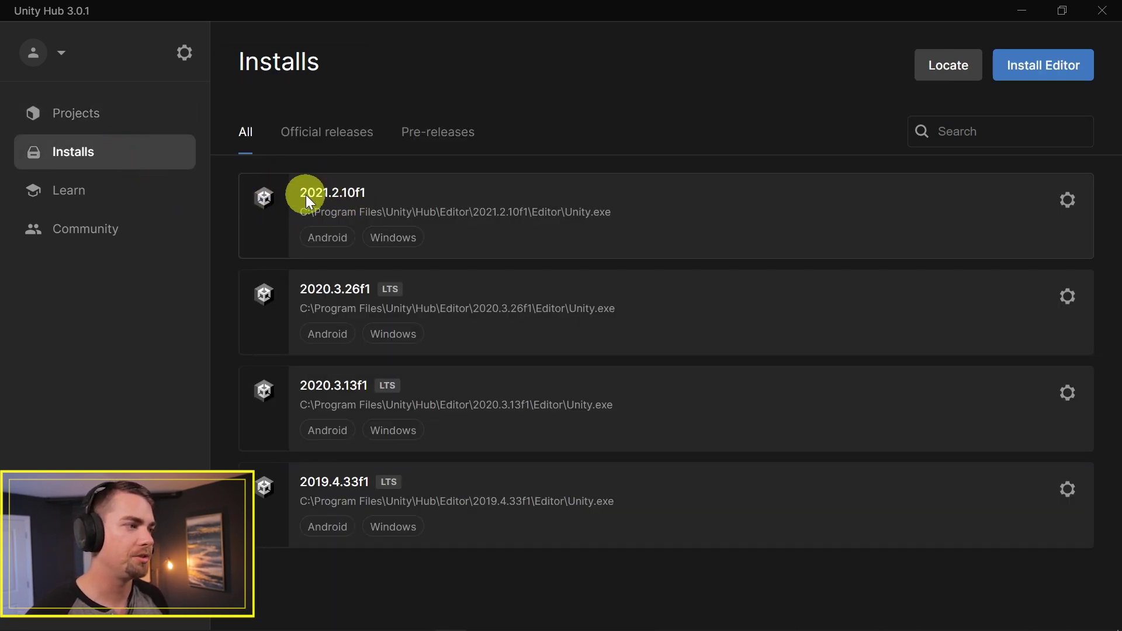
click(1061, 63)
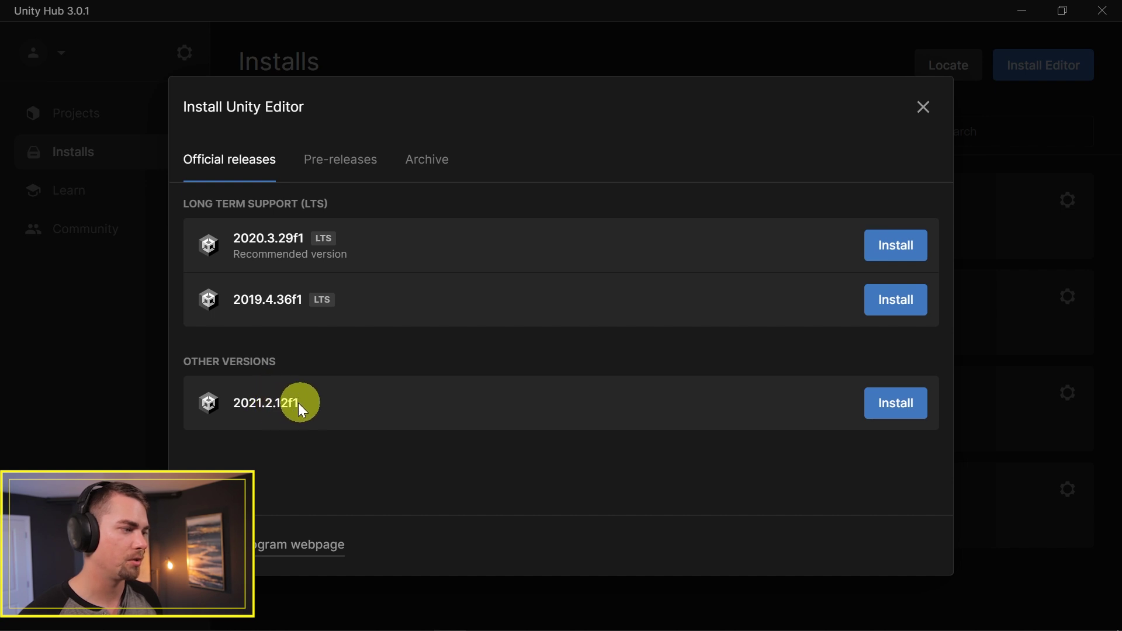
click(892, 405)
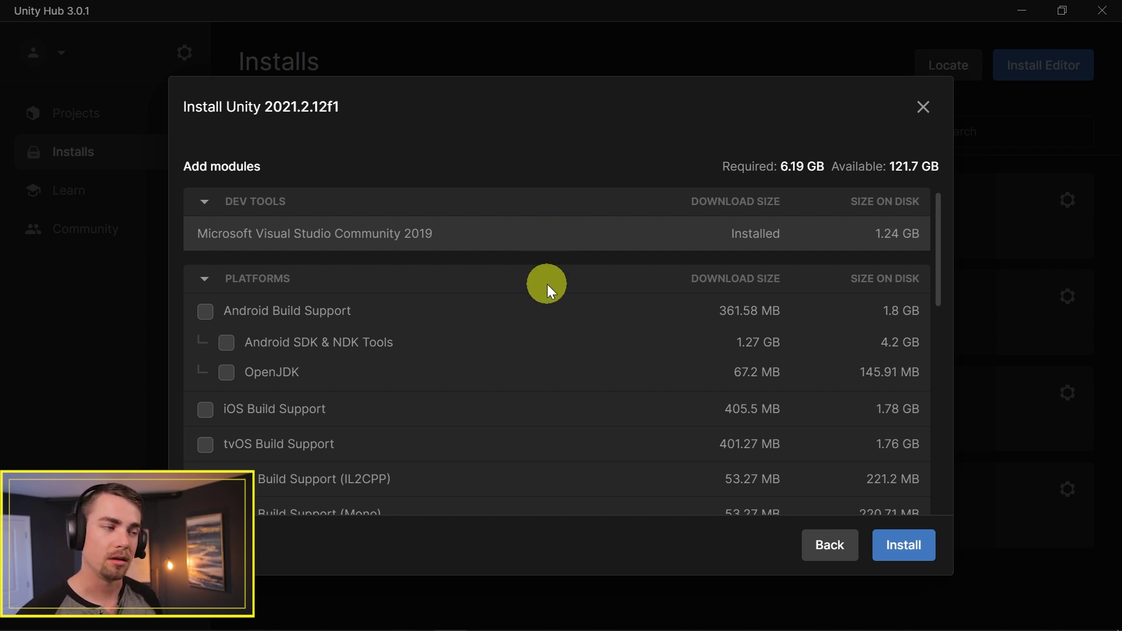
Step: Add the Android Build Support, Android SDK & NDK Tools and OpenJDK modules to the install
scroll(547, 284, down, 10)
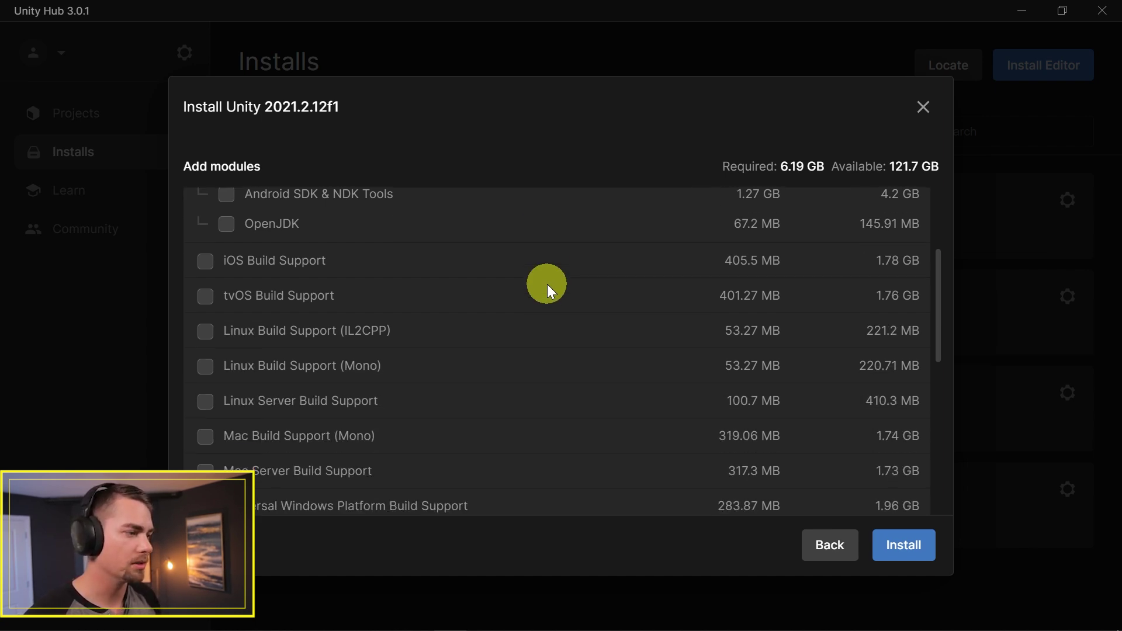
scroll(547, 284, up, 10)
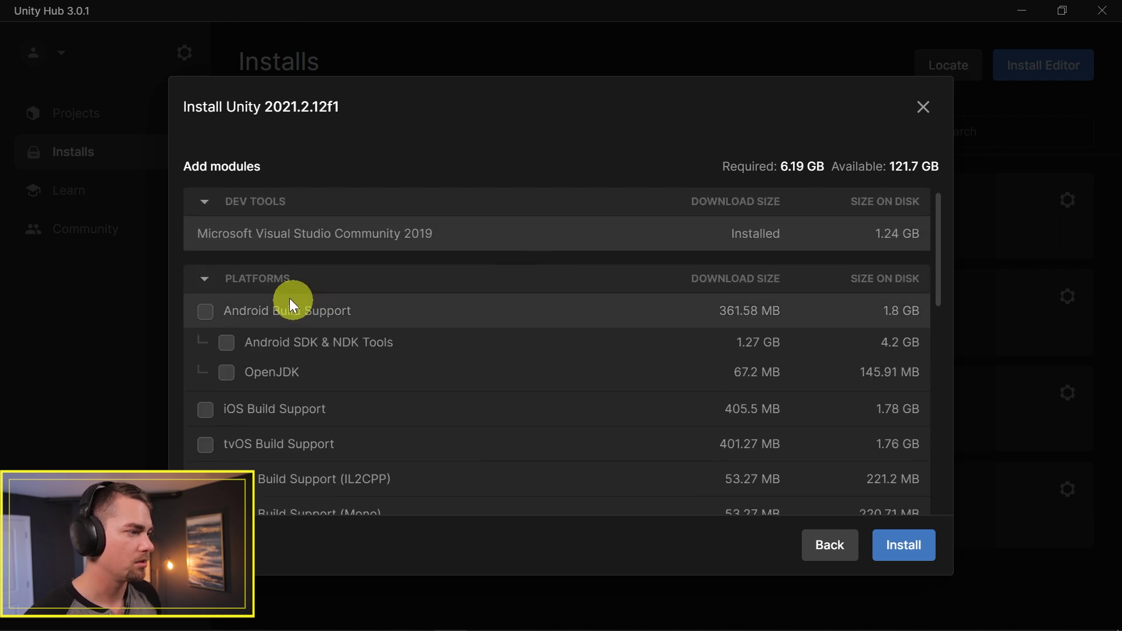
click(205, 311)
click(226, 343)
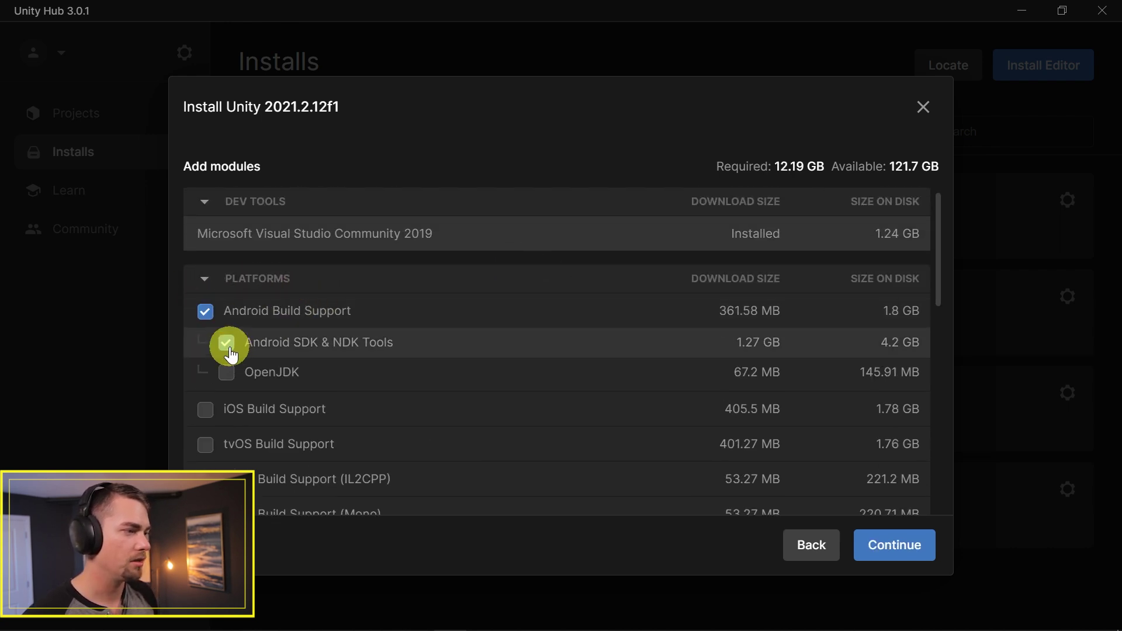
click(225, 371)
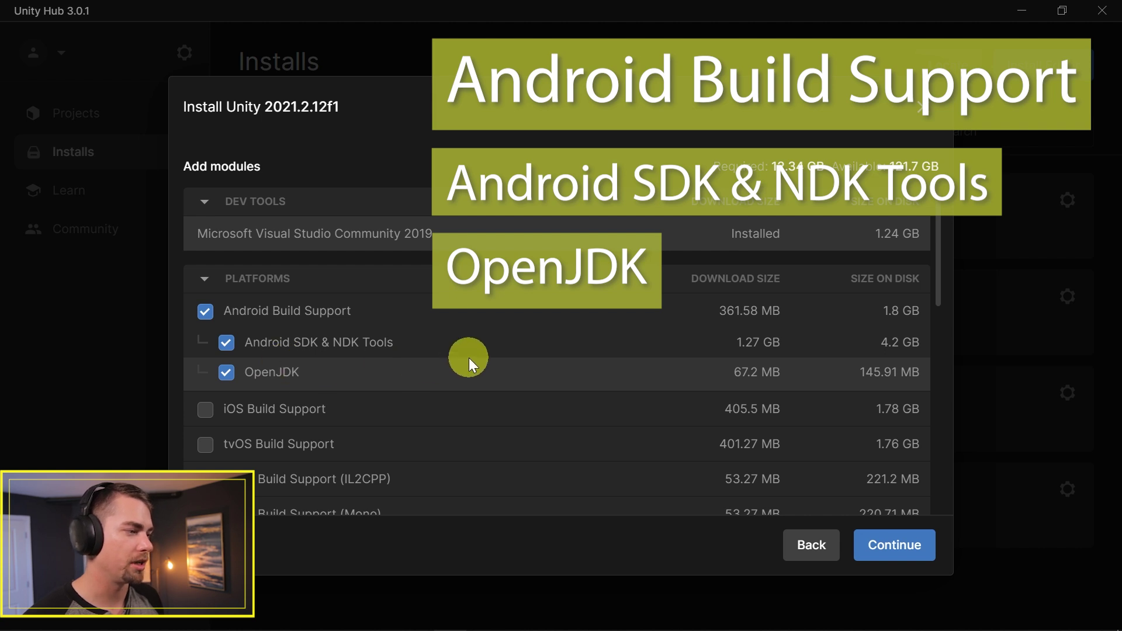
Step: Add the Windows Build Support (IL2CPP) module and exclude Documentation from the install
scroll(469, 358, down, 5)
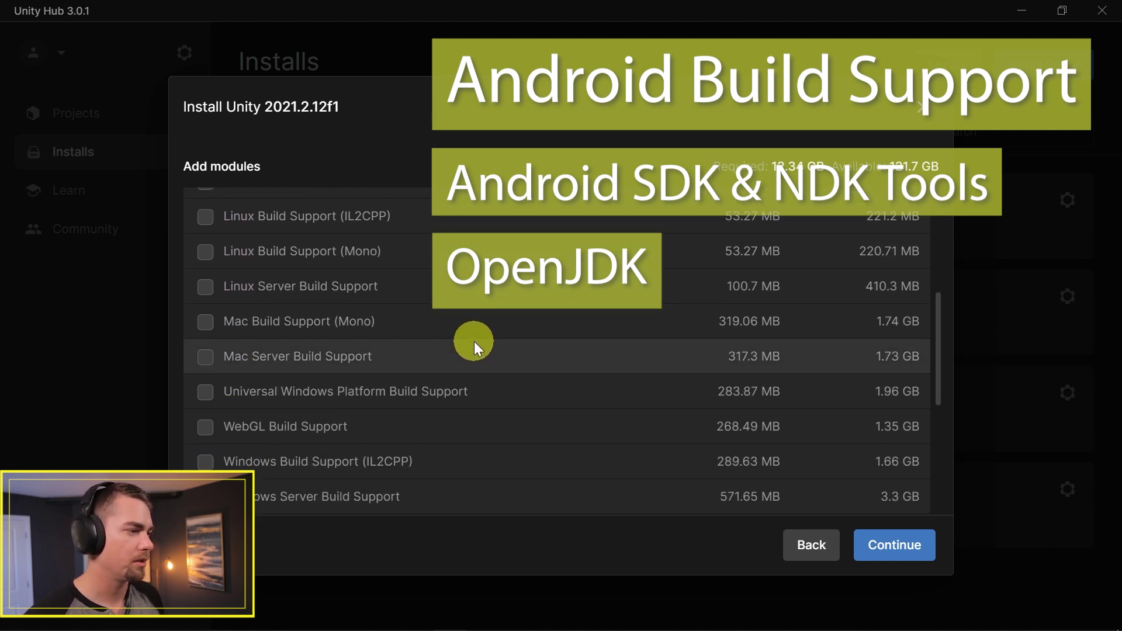
click(204, 462)
scroll(345, 443, down, 3)
click(207, 399)
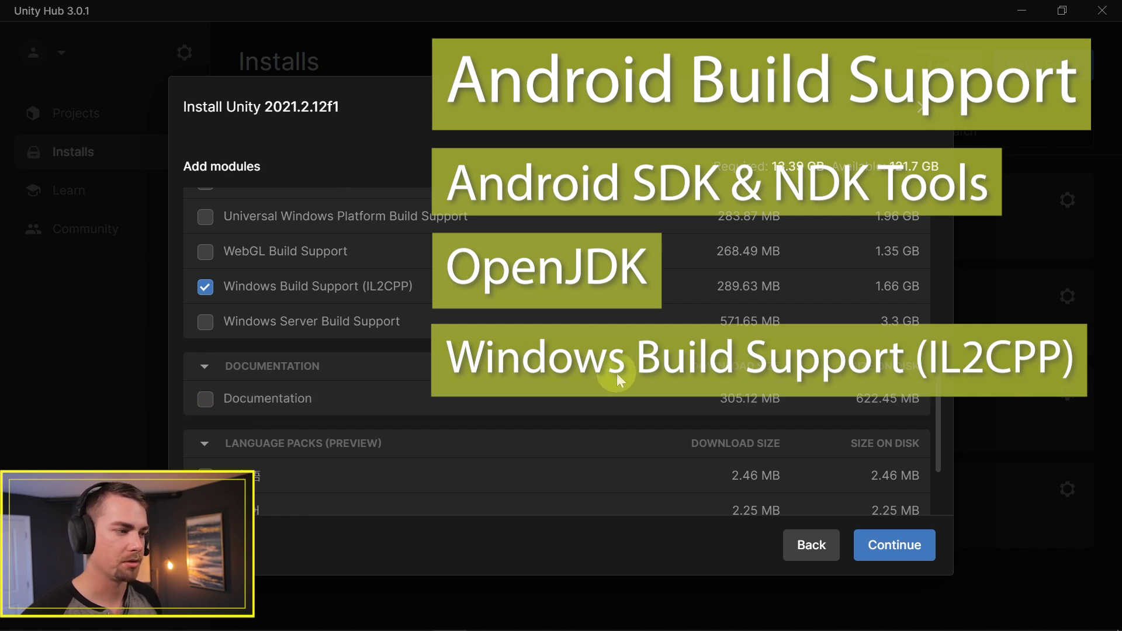
scroll(616, 376, down, 2)
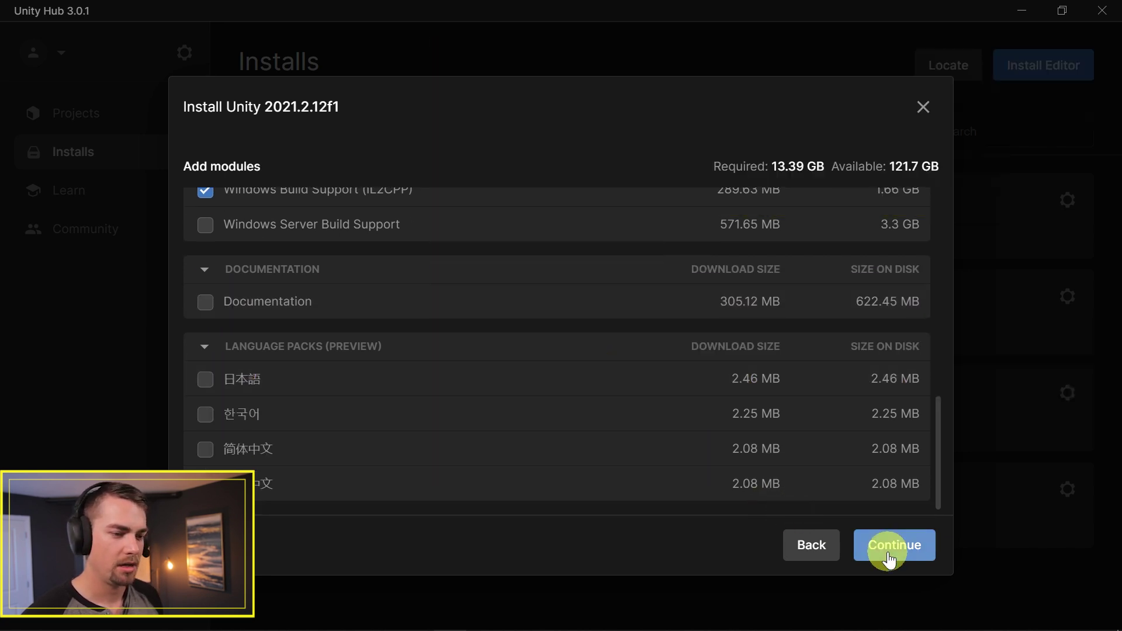
Step: Accept the Android SDK and NDK license terms to install the editor, and check its list of installed components
click(888, 559)
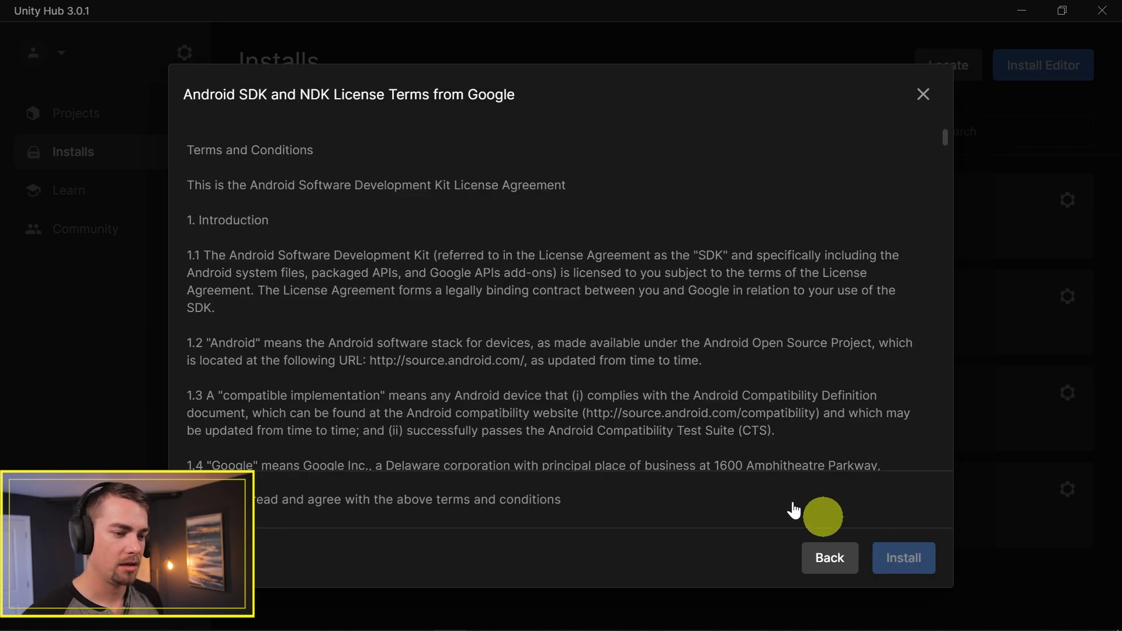
click(269, 506)
click(904, 560)
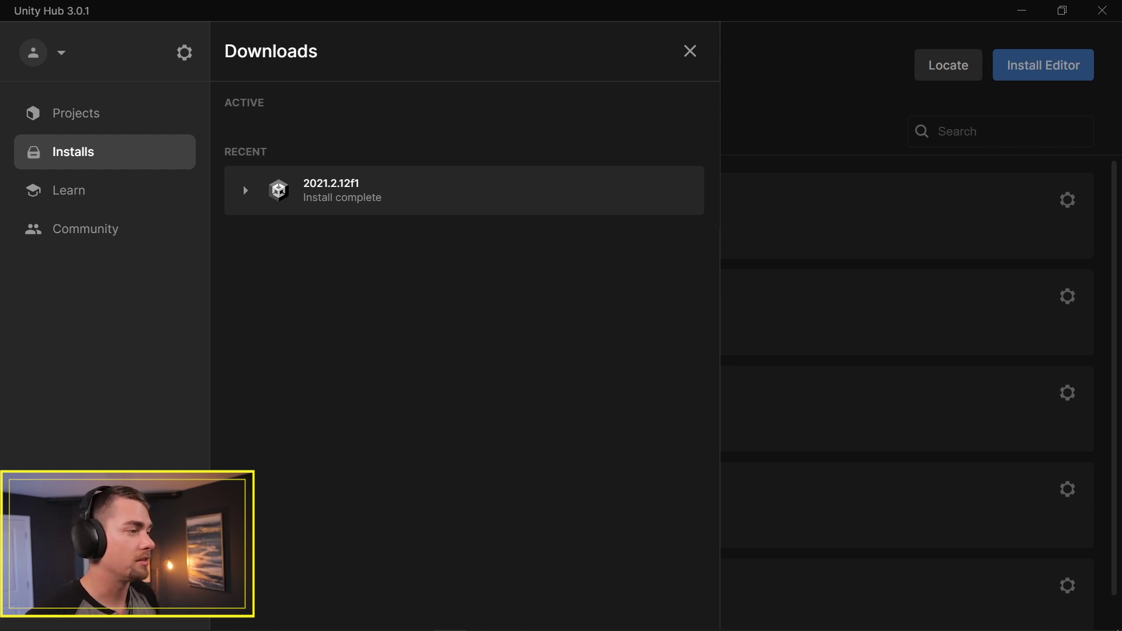
click(243, 191)
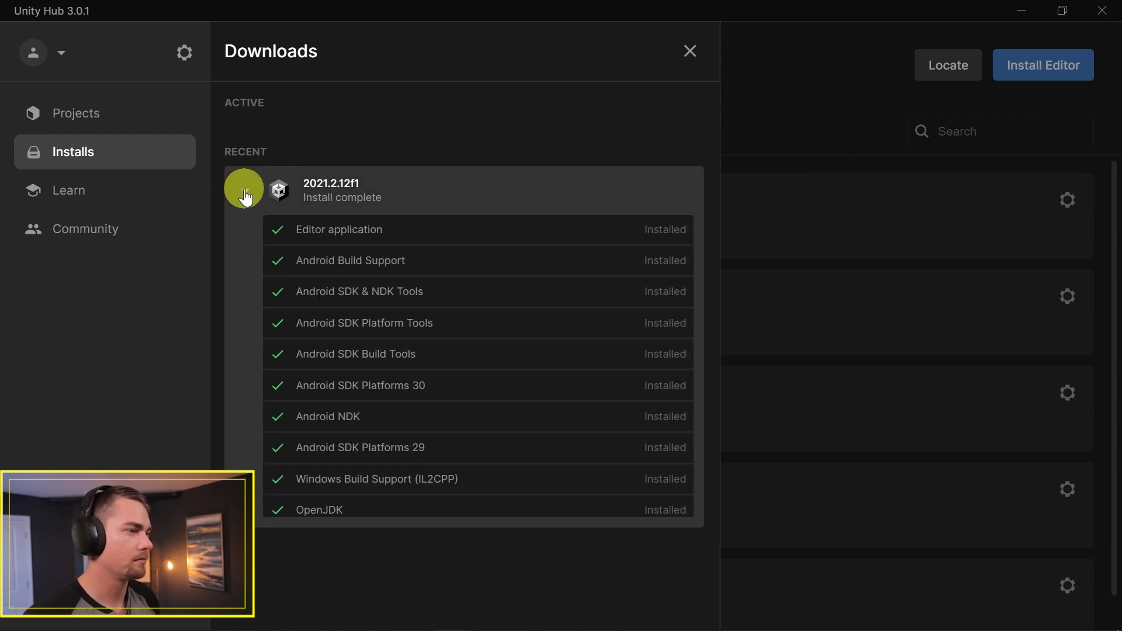
click(688, 51)
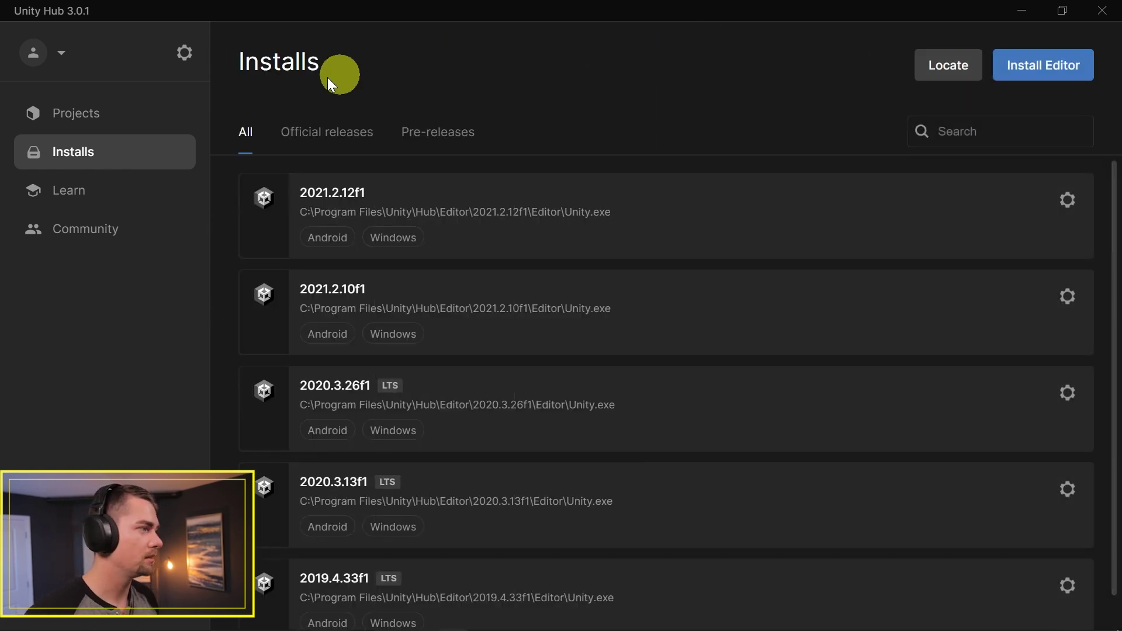
Step: Start a new project and set its editor version to 2021.2.12f1
click(117, 113)
click(1010, 66)
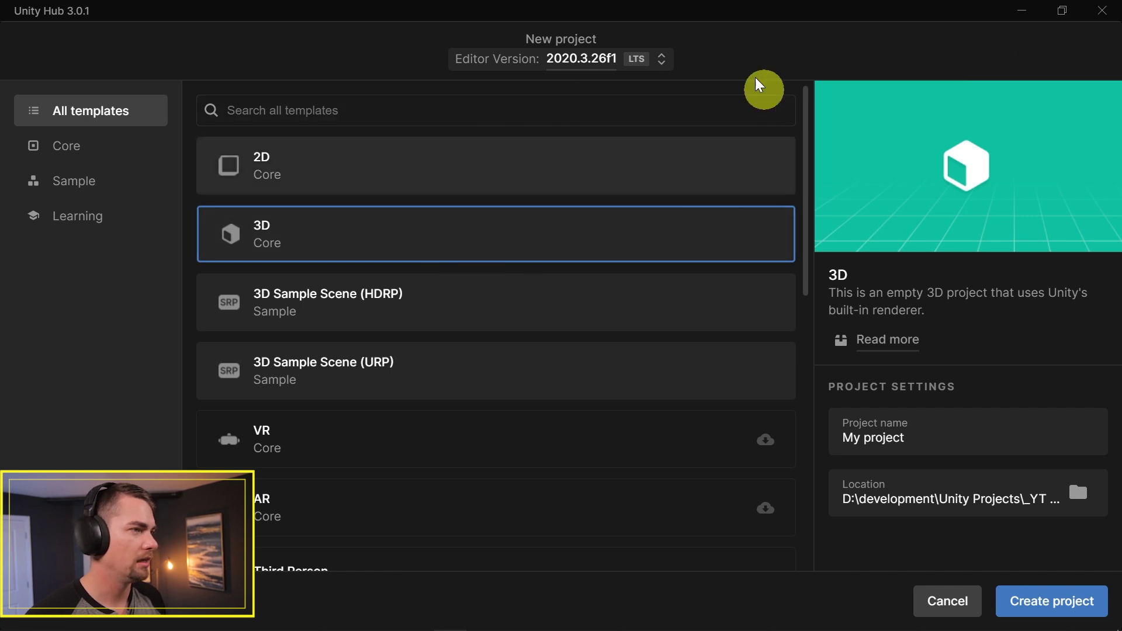
click(638, 65)
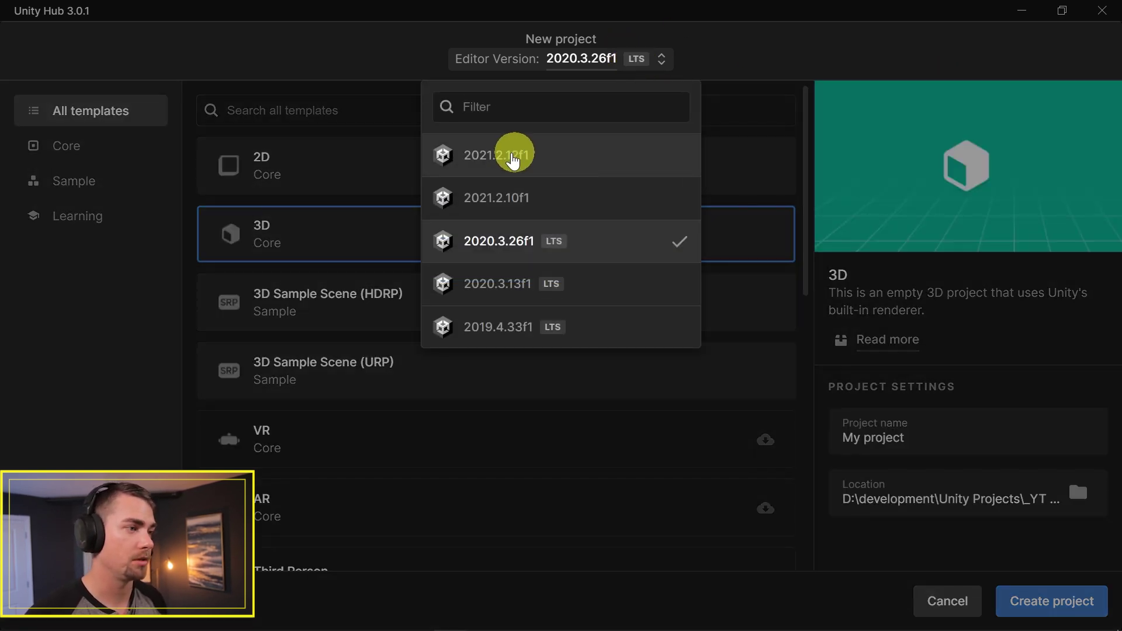
click(526, 154)
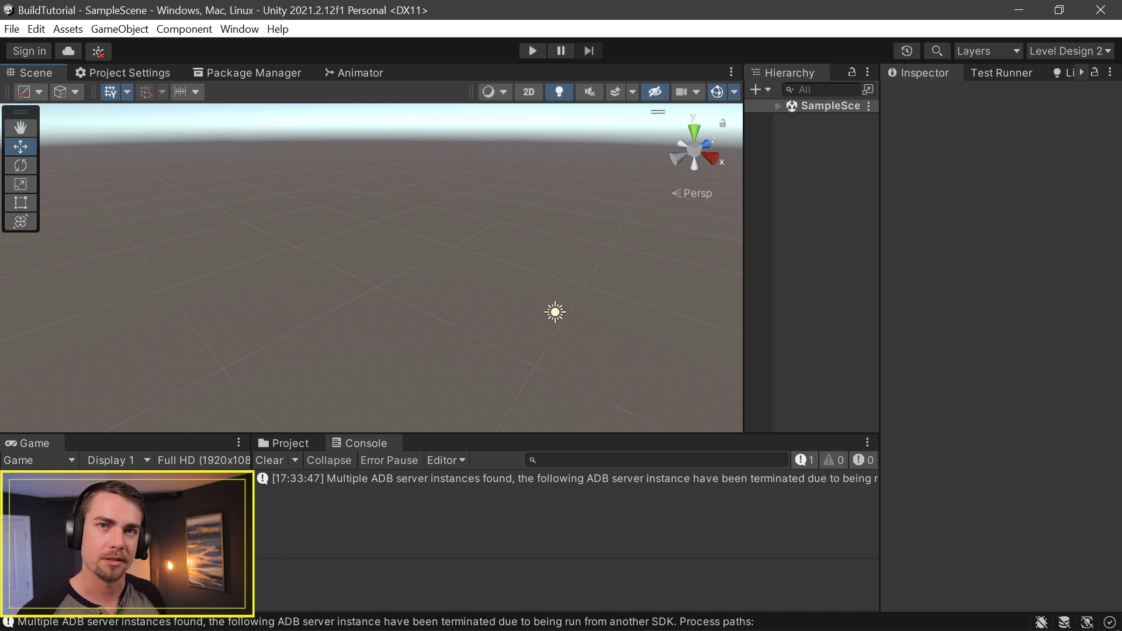
Step: Widen the Hierarchy slightly and add the open SampleScene to the scenes in the build settings
drag(744, 263, 715, 263)
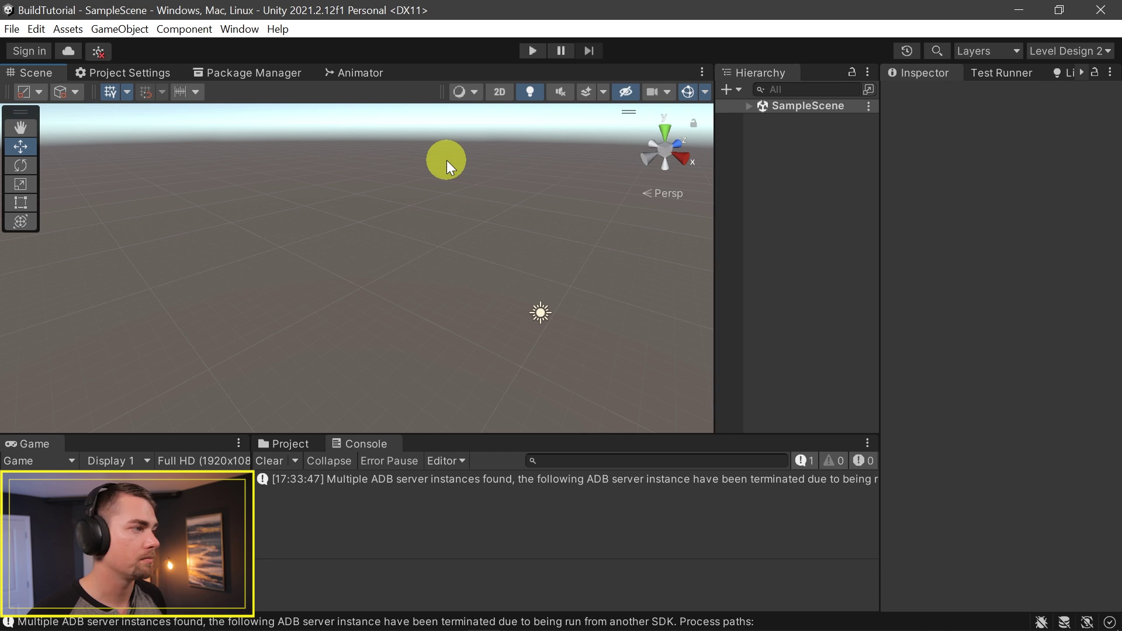
click(7, 30)
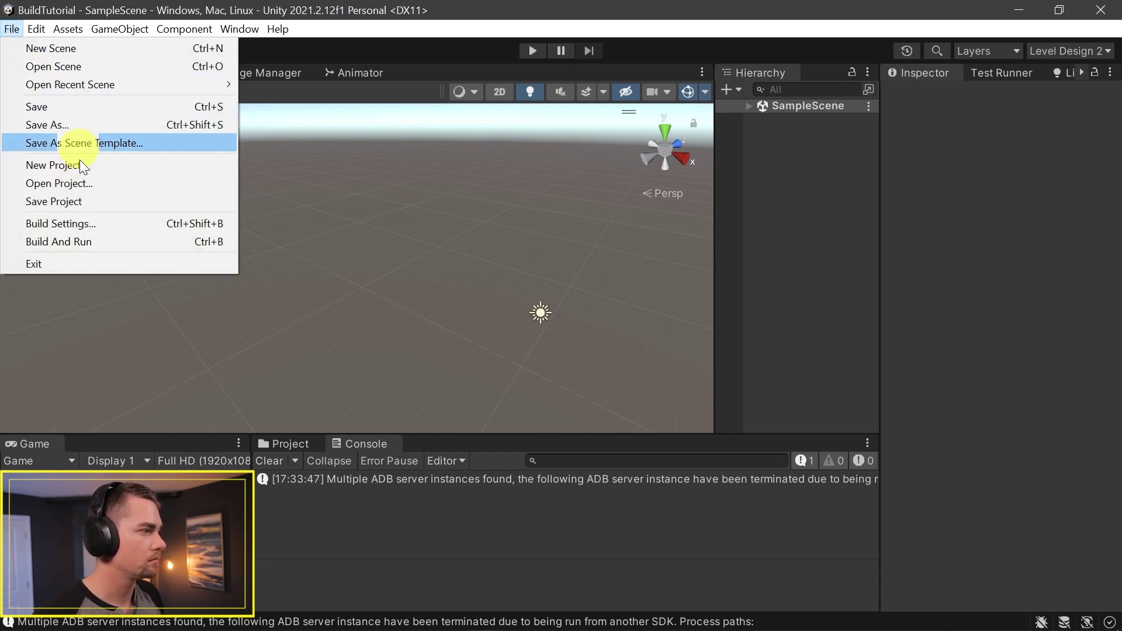
click(146, 222)
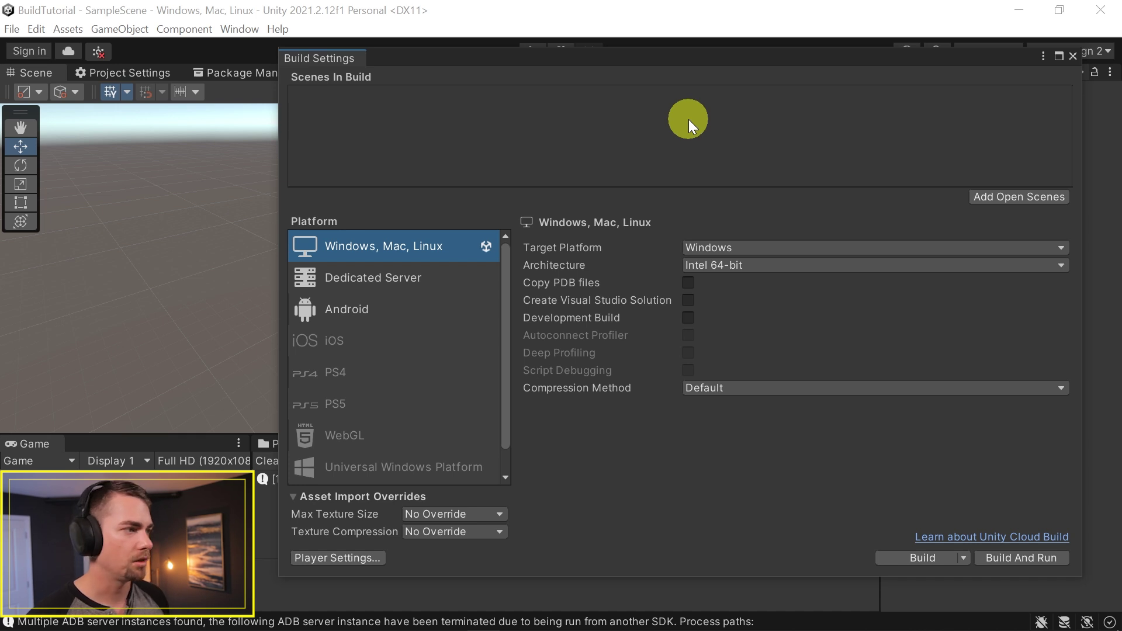
click(1009, 195)
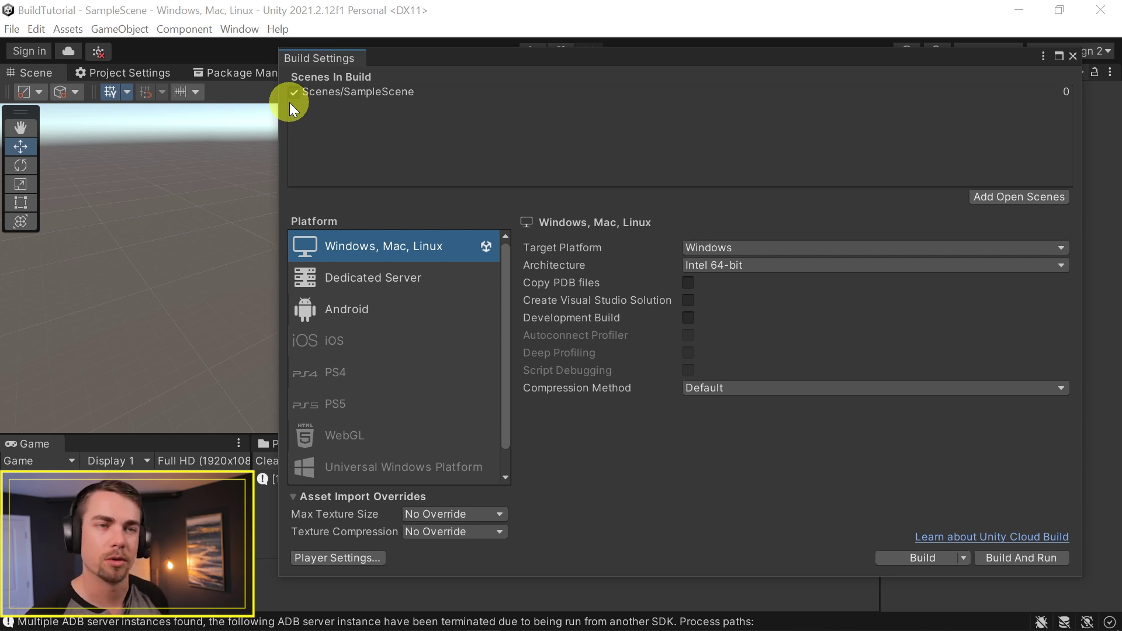
Step: Switch the build platform to Android with ASTC texture compression and the Oculus Quest 2 as run device
click(383, 312)
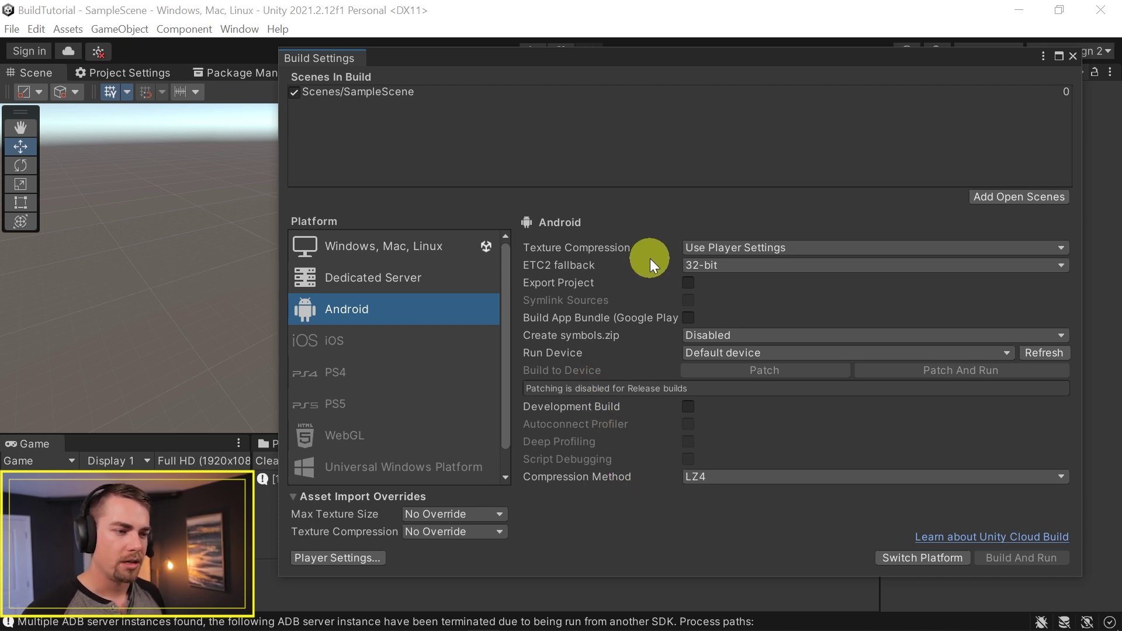
click(702, 248)
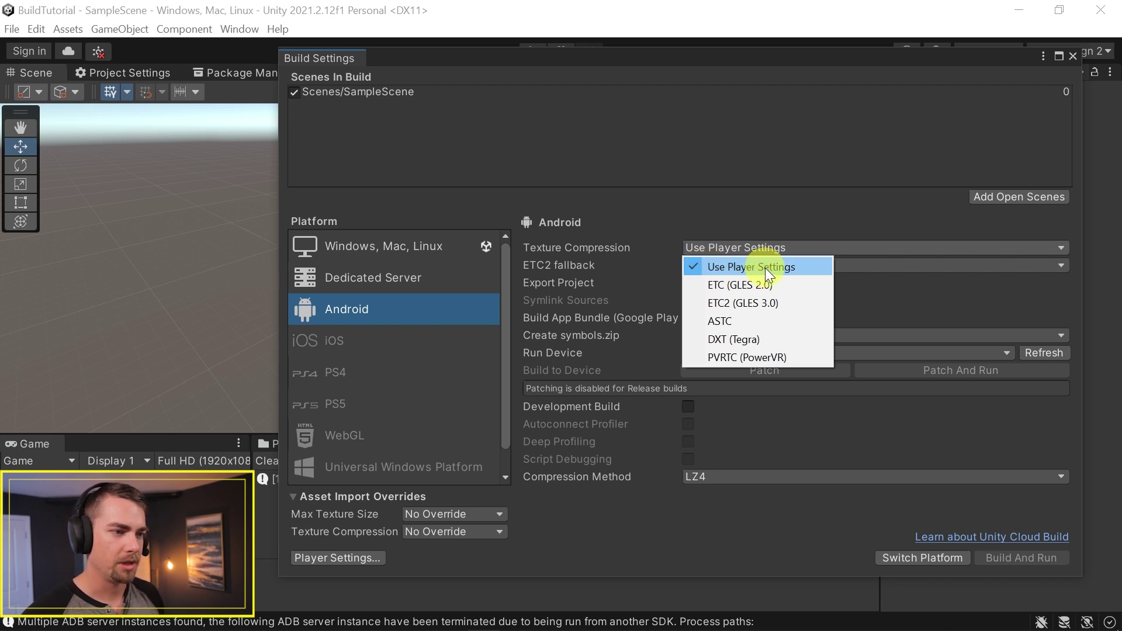
click(711, 323)
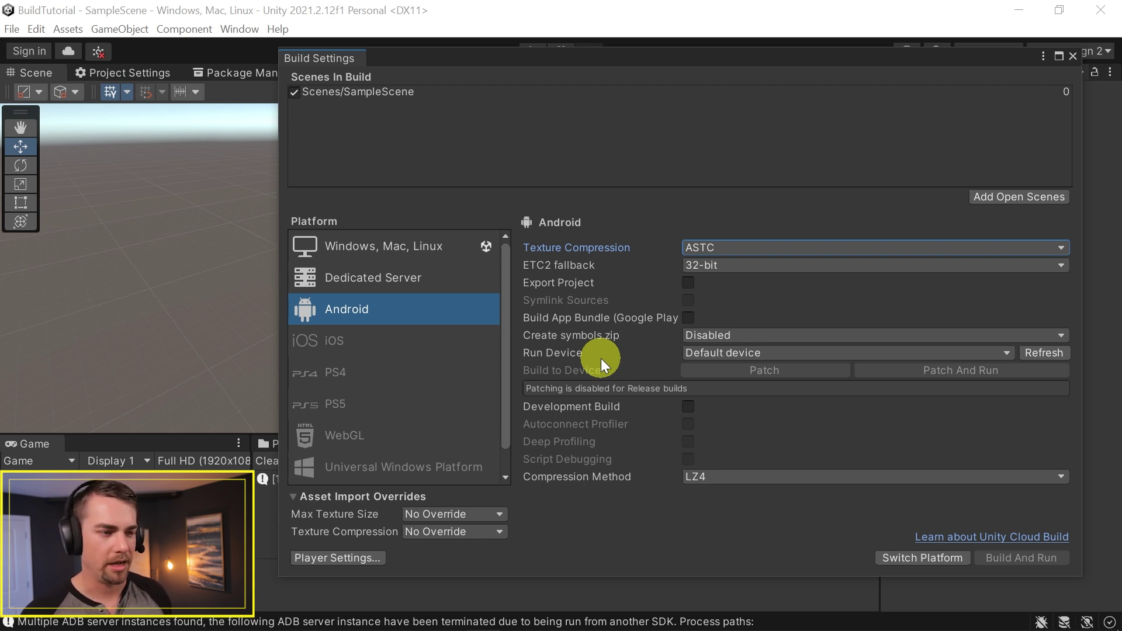
click(689, 351)
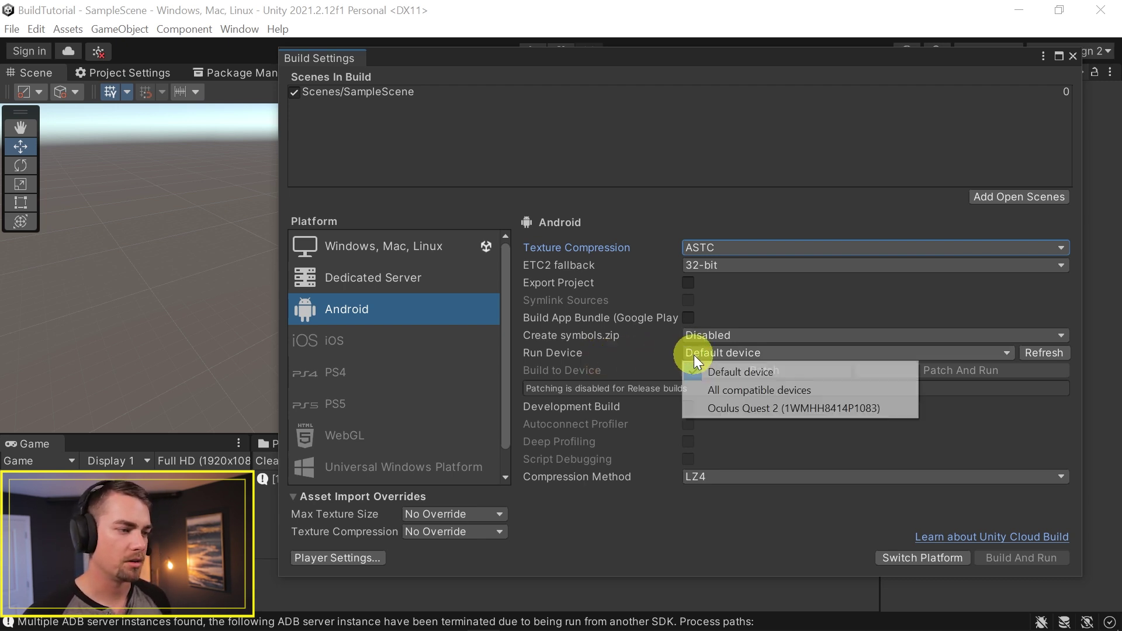
click(781, 409)
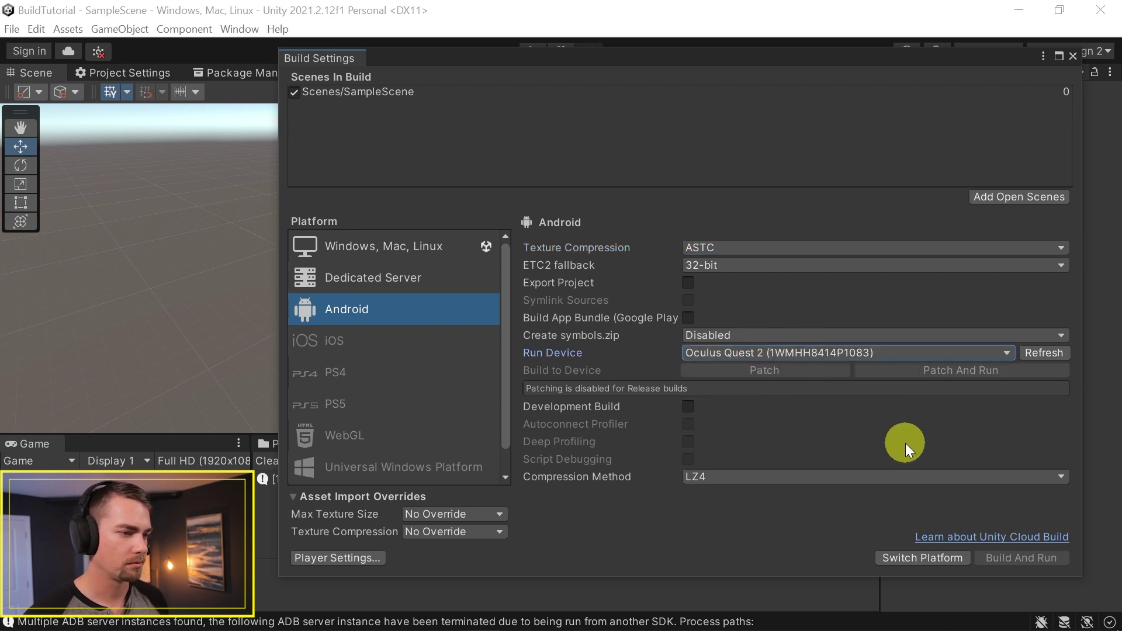
click(915, 557)
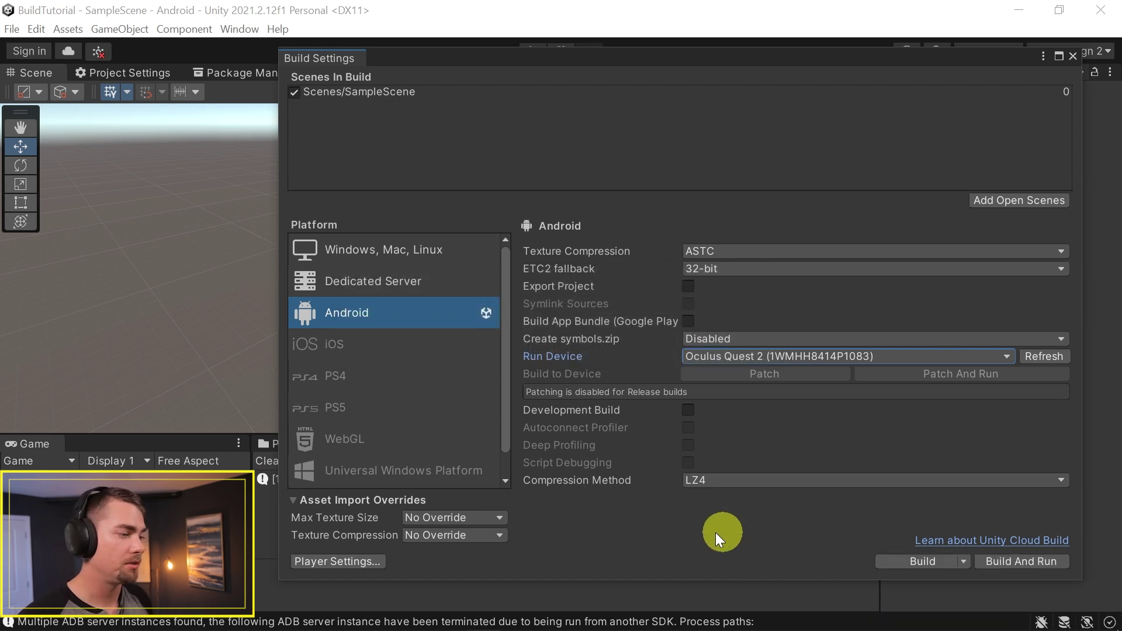
Step: Set the maximum texture size import override to Max 2048 and close the build settings
click(475, 515)
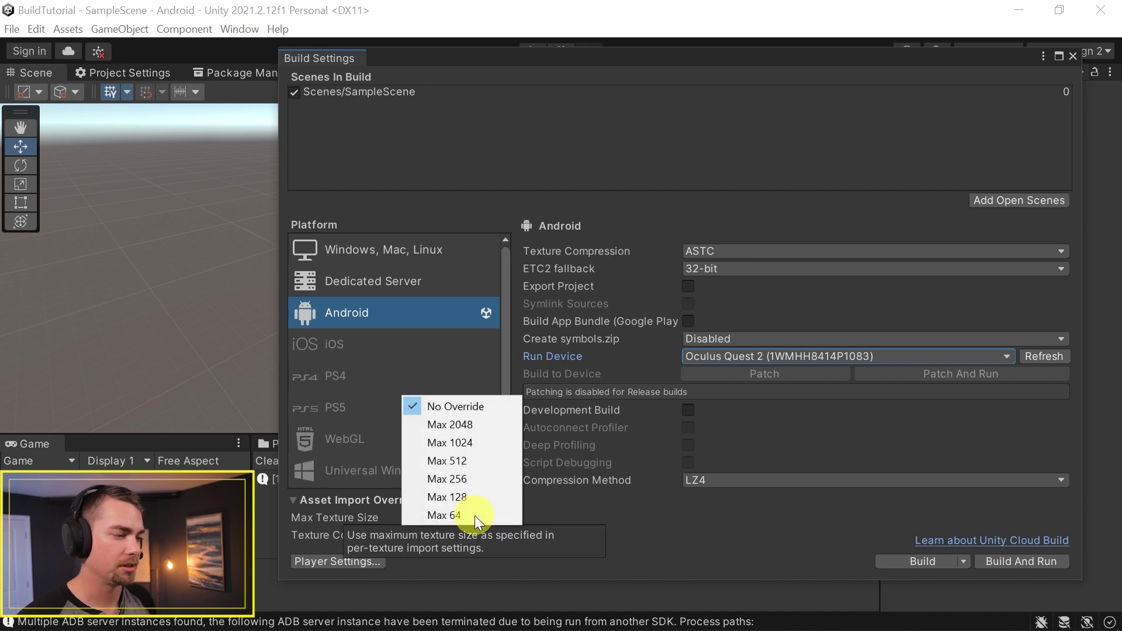
click(447, 426)
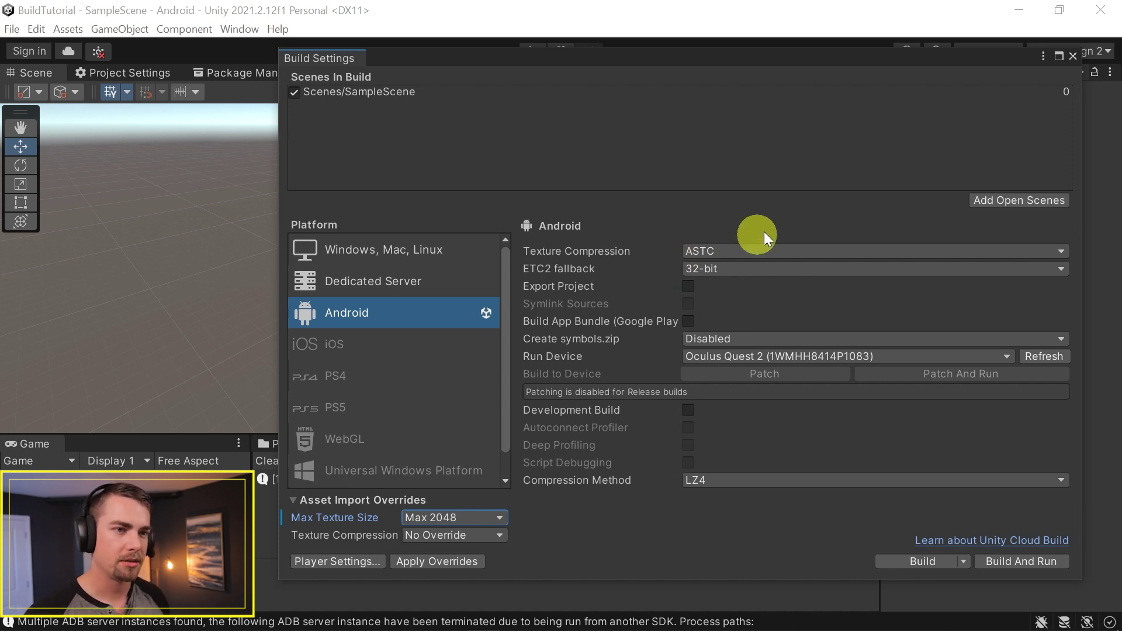
click(1072, 56)
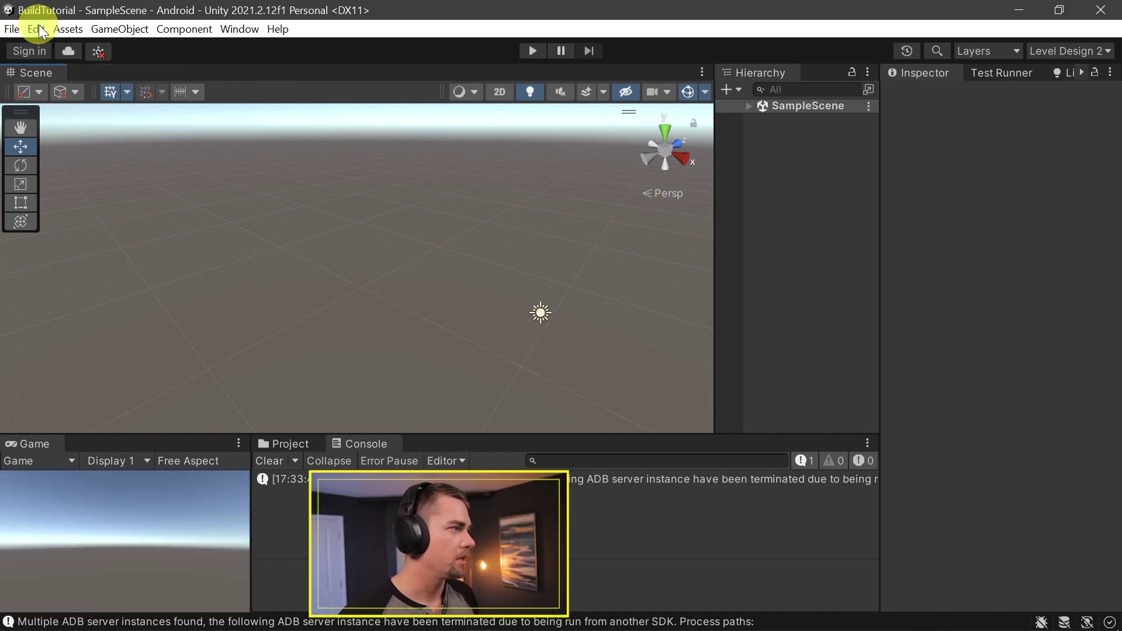
Step: Enter the developer's name as the company name in the project's Player settings
click(37, 30)
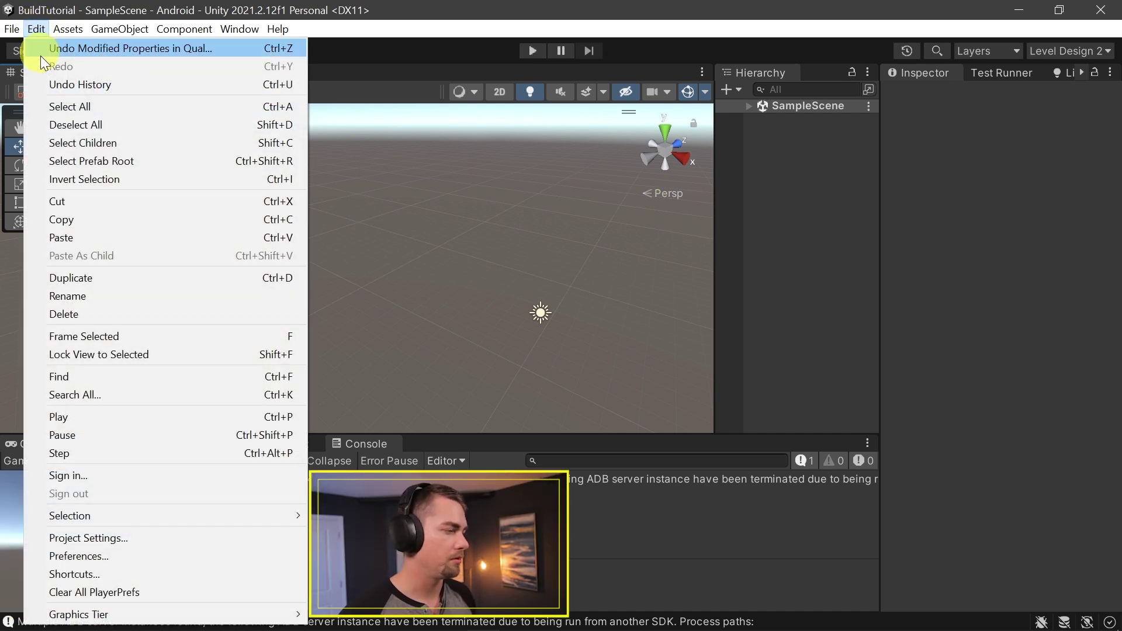
click(90, 537)
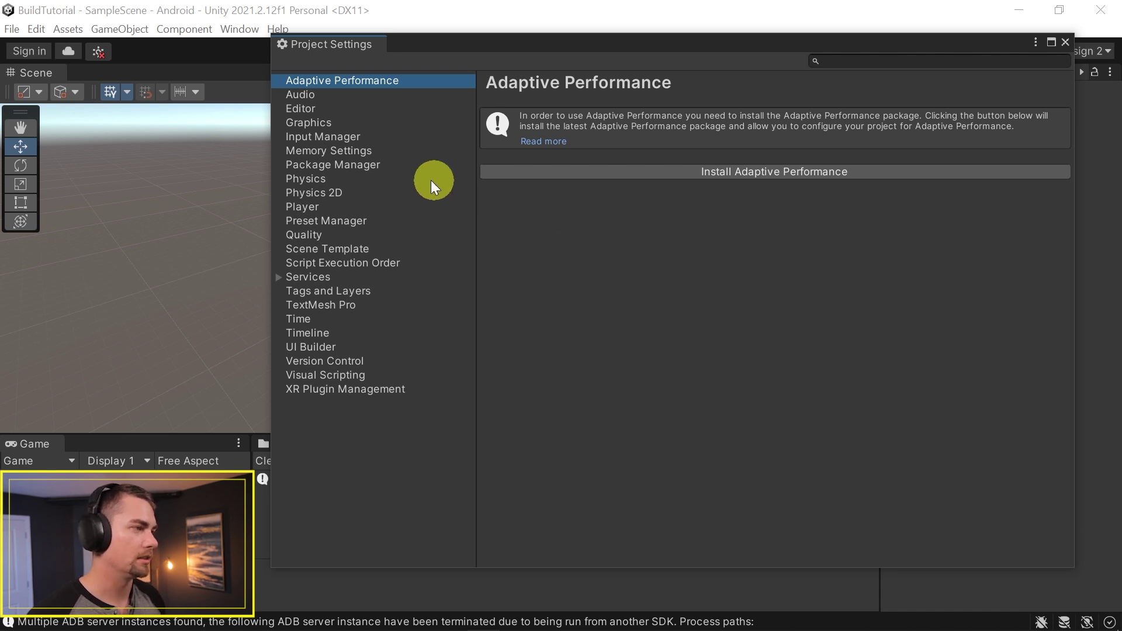
click(320, 208)
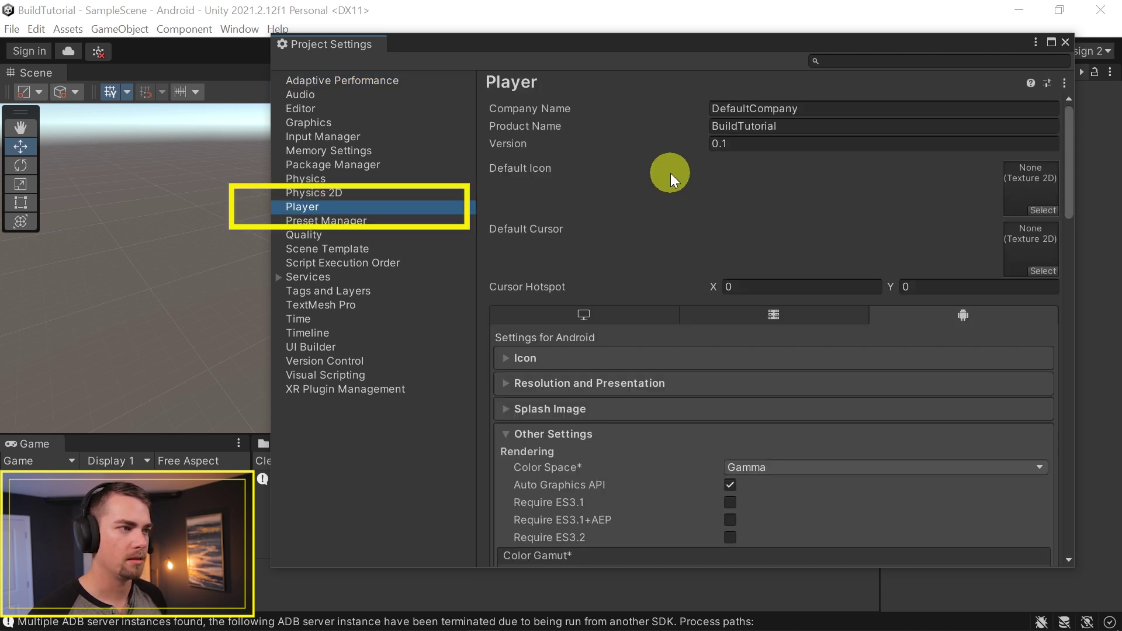
click(835, 109)
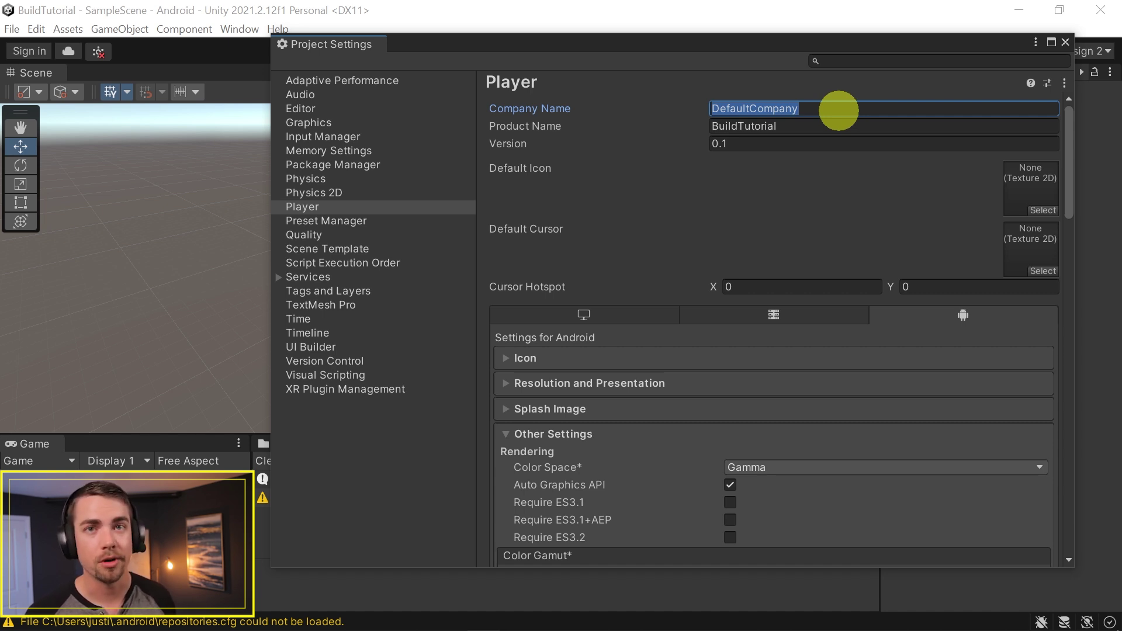
text(Ju)
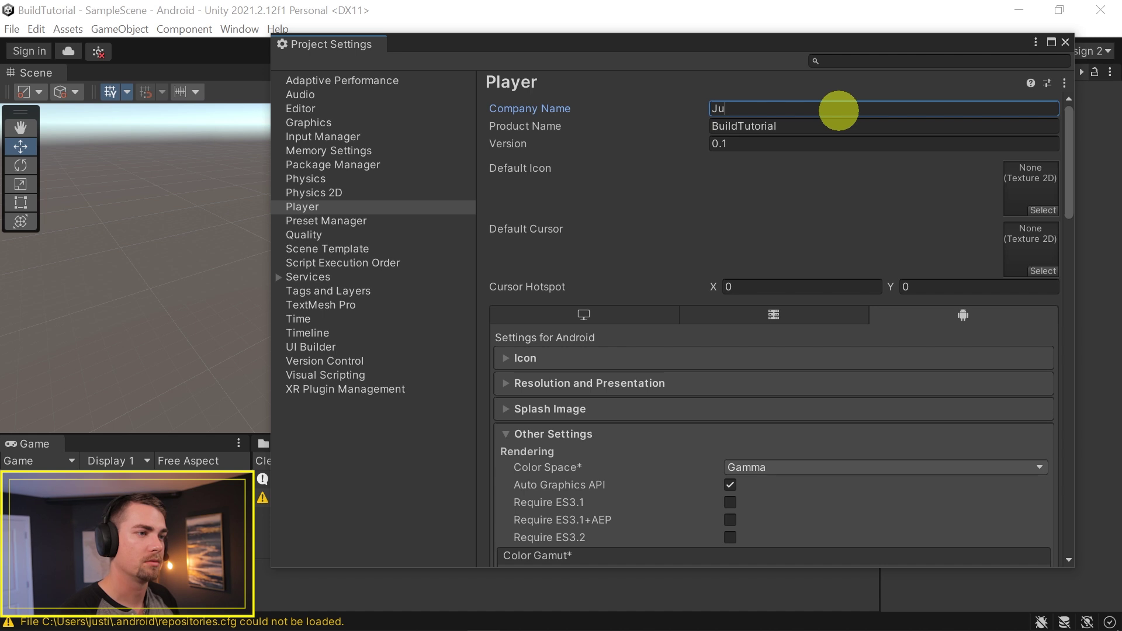
text(stinPBarnett)
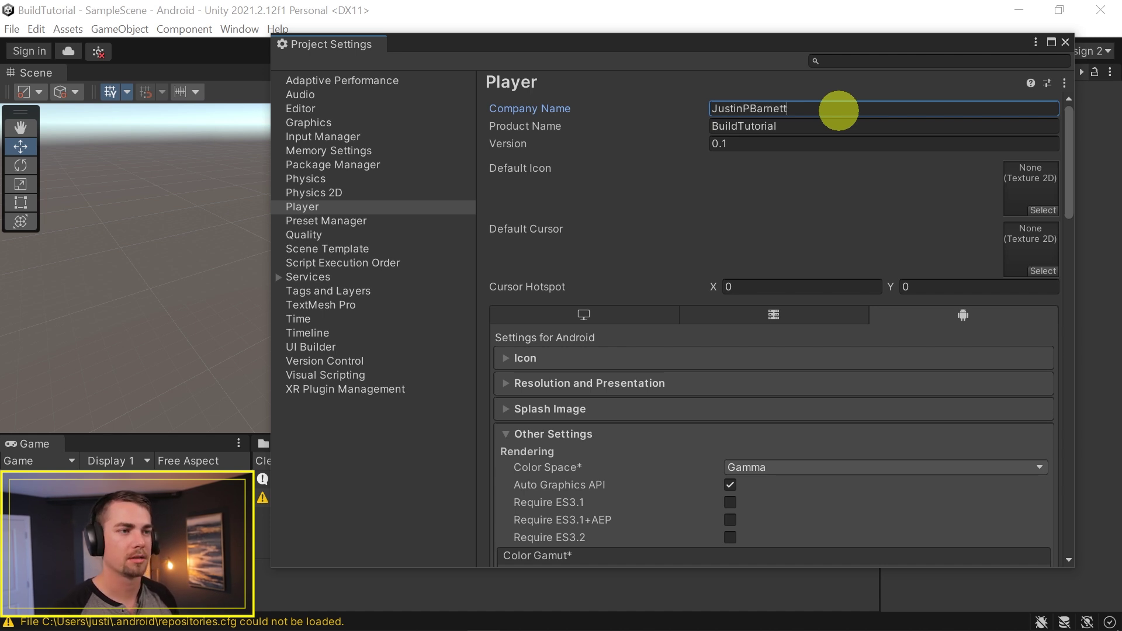
click(822, 130)
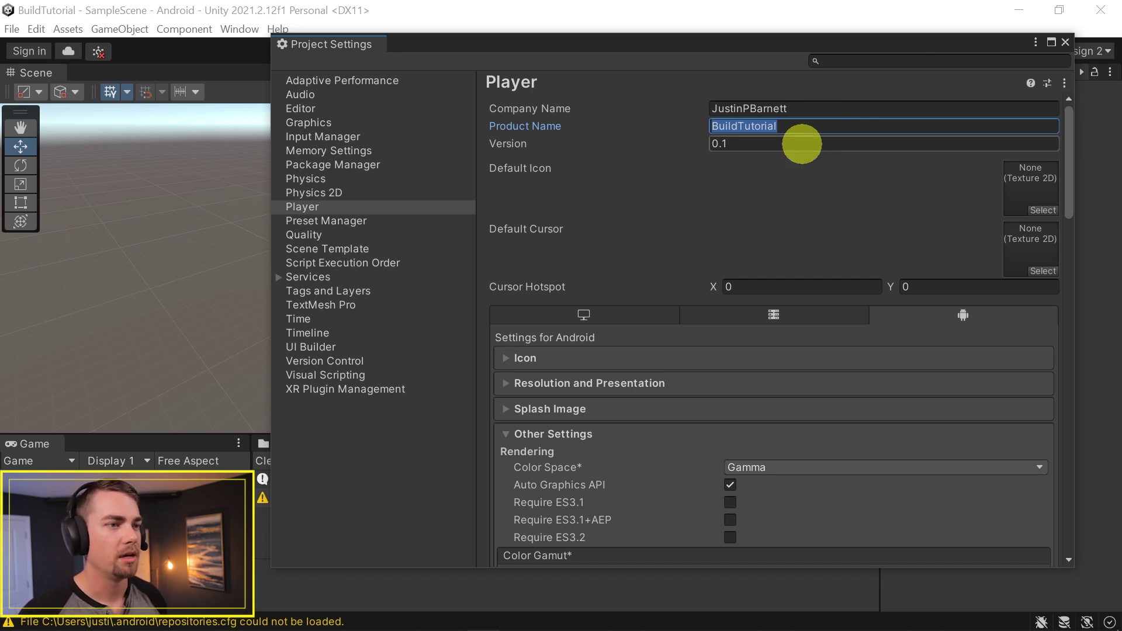
Step: Set the project's version number to 1.1.1 in the Player settings
click(802, 143)
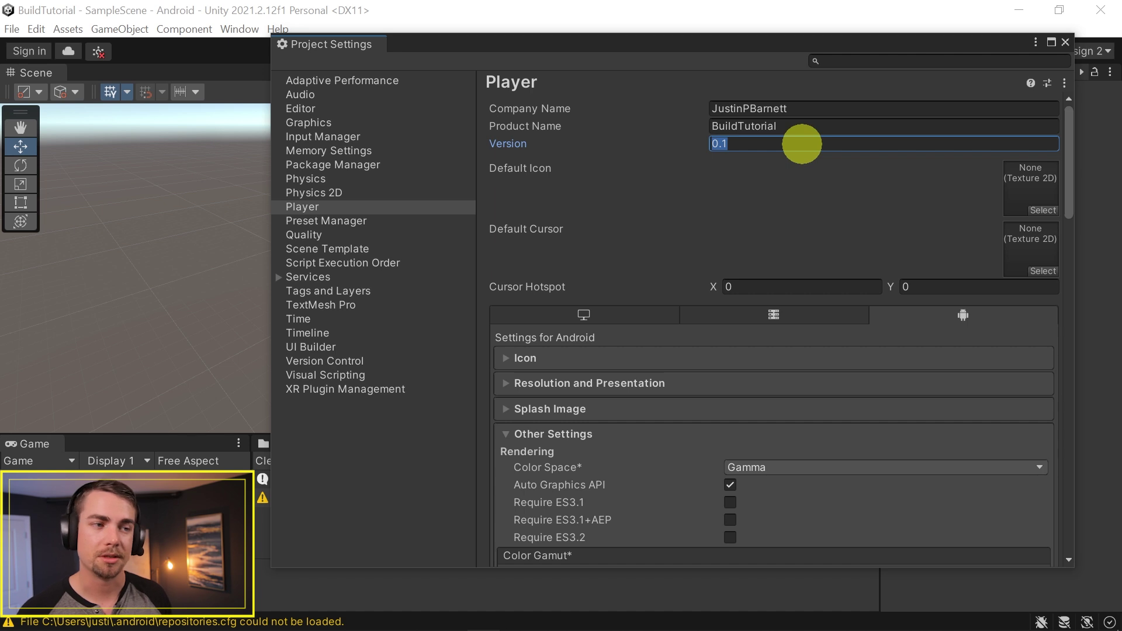
click(718, 143)
key(BackSpace)
text(0)
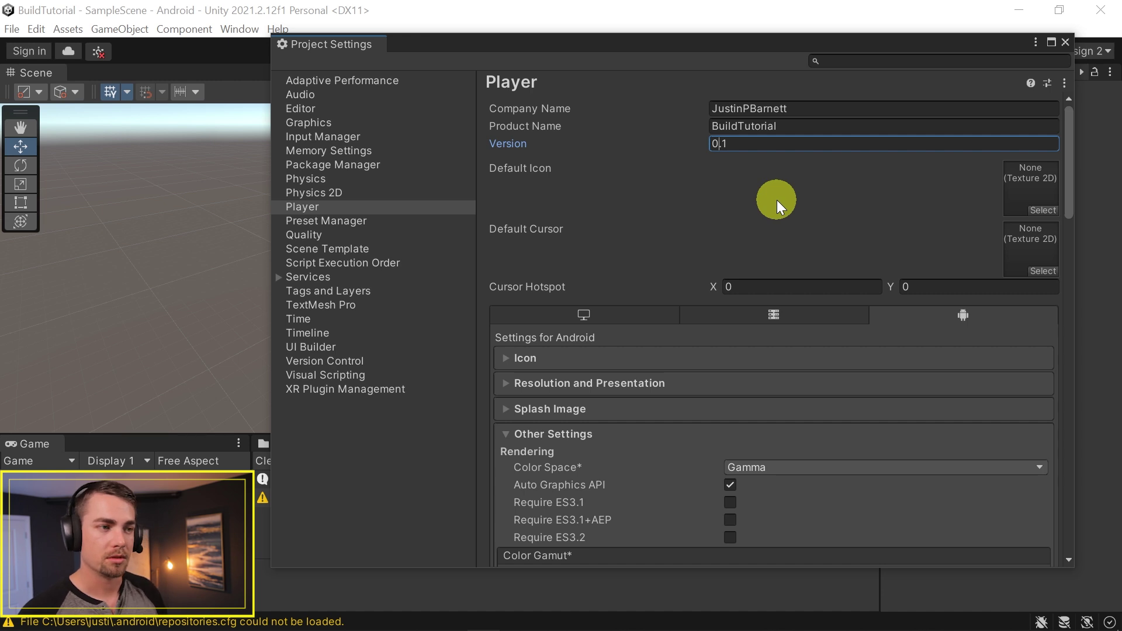
key(BackSpace)
text(1)
key(End)
key(BackSpace)
text(0)
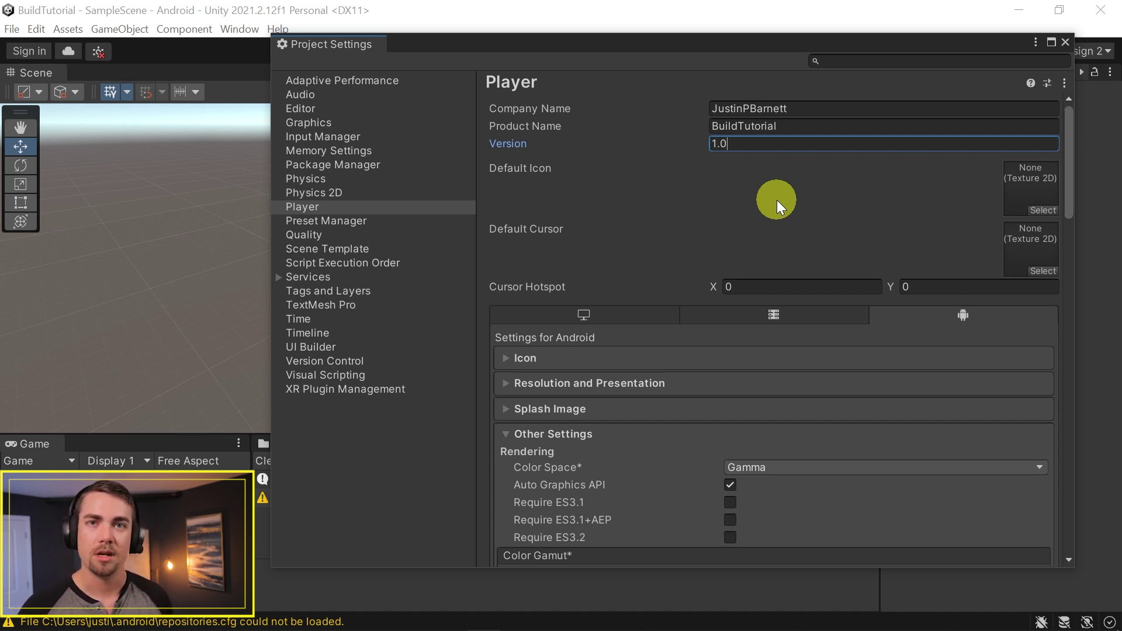
key(BackSpace)
text(1)
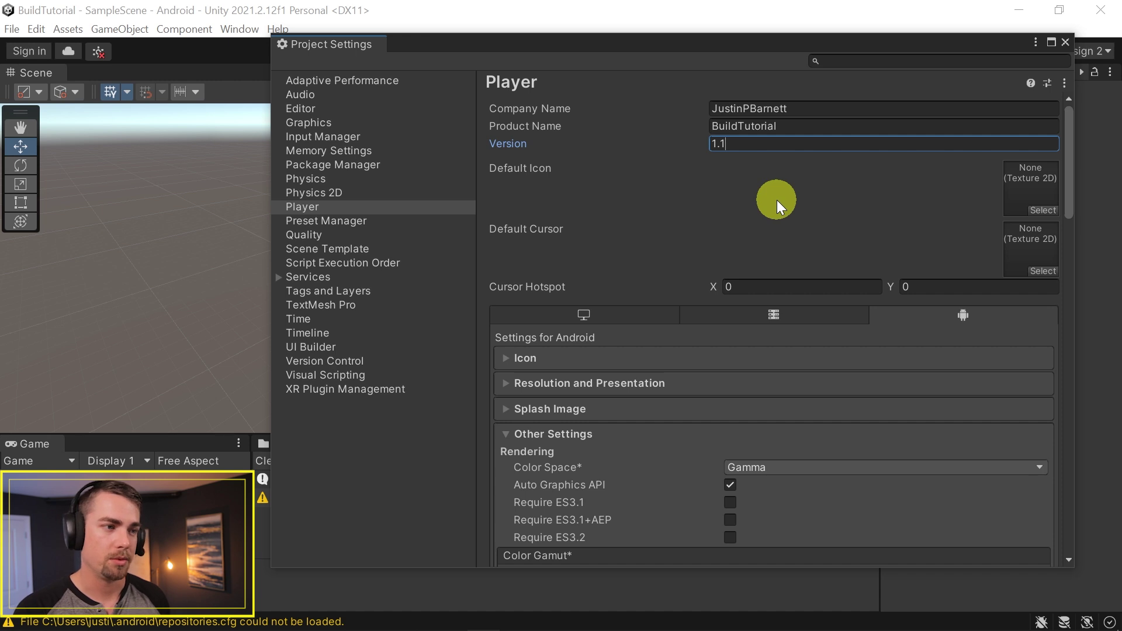
text(.1)
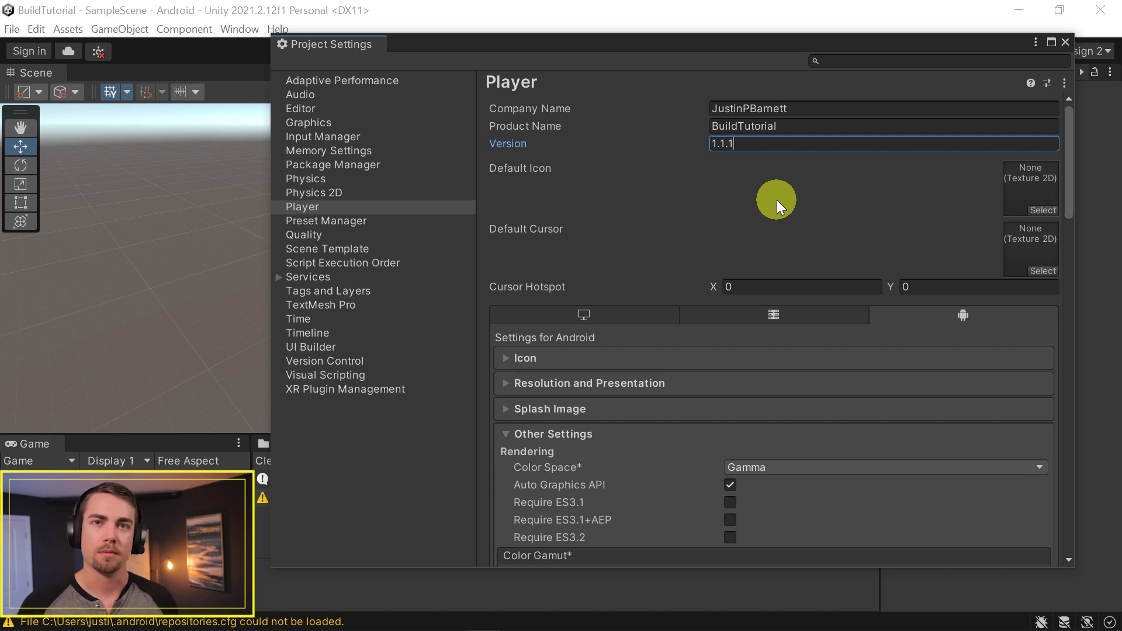
click(714, 144)
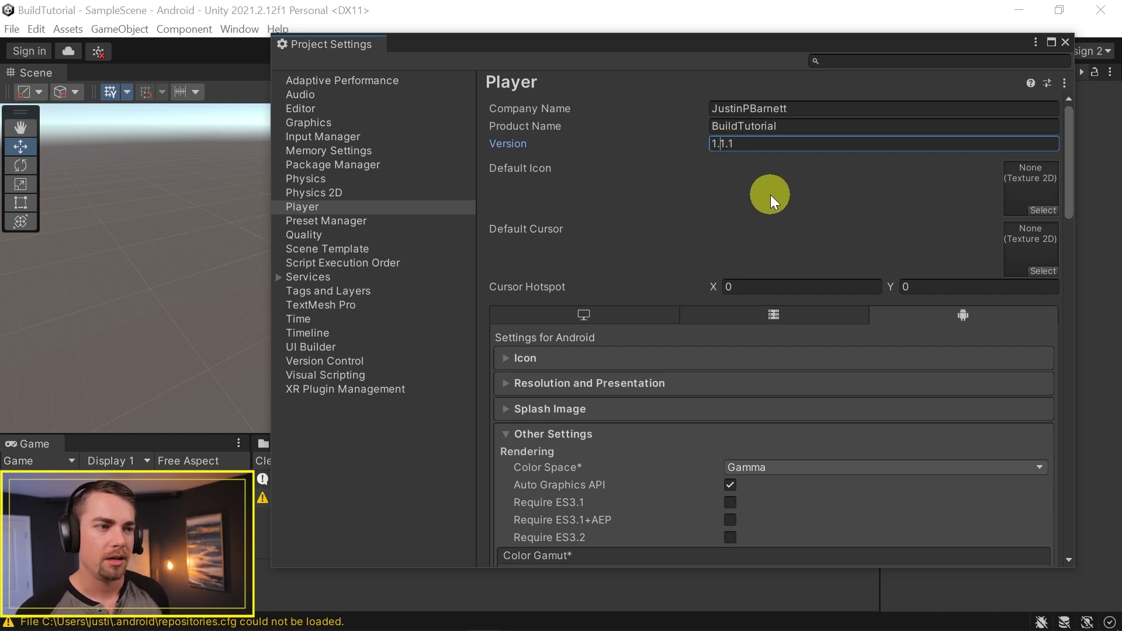
mouse_move(712, 143)
mouse_down()
mouse_move(744, 148)
mouse_move(731, 147)
mouse_up()
click(731, 146)
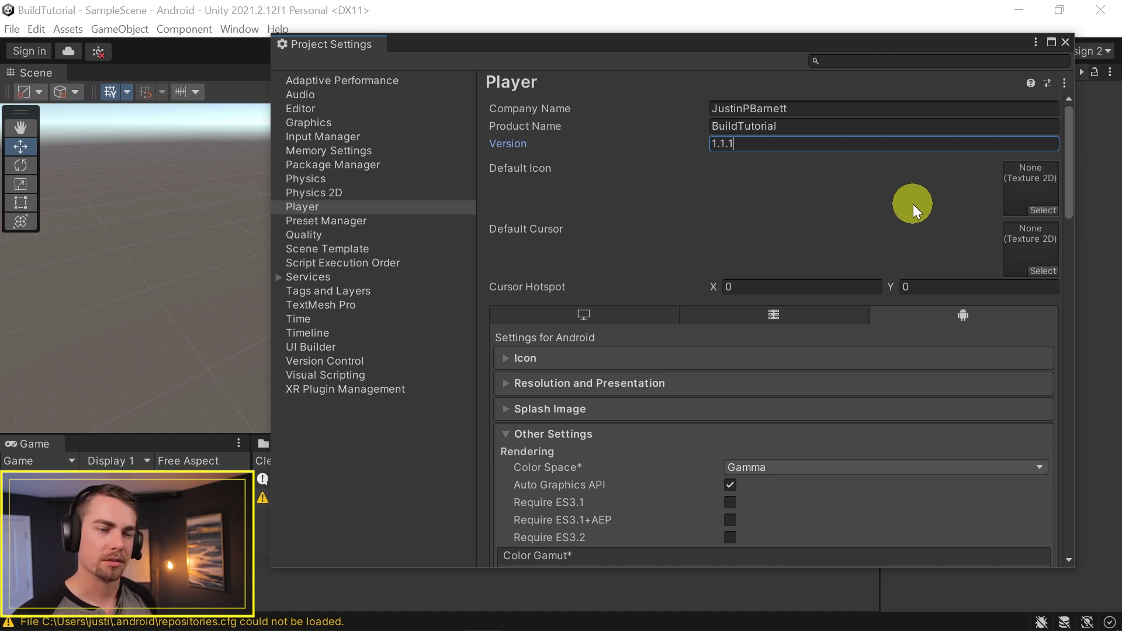
Step: Examine how the Android Identification settings' package name, version and bundle version code relate to the company name, product name and version
scroll(840, 214, down, 4)
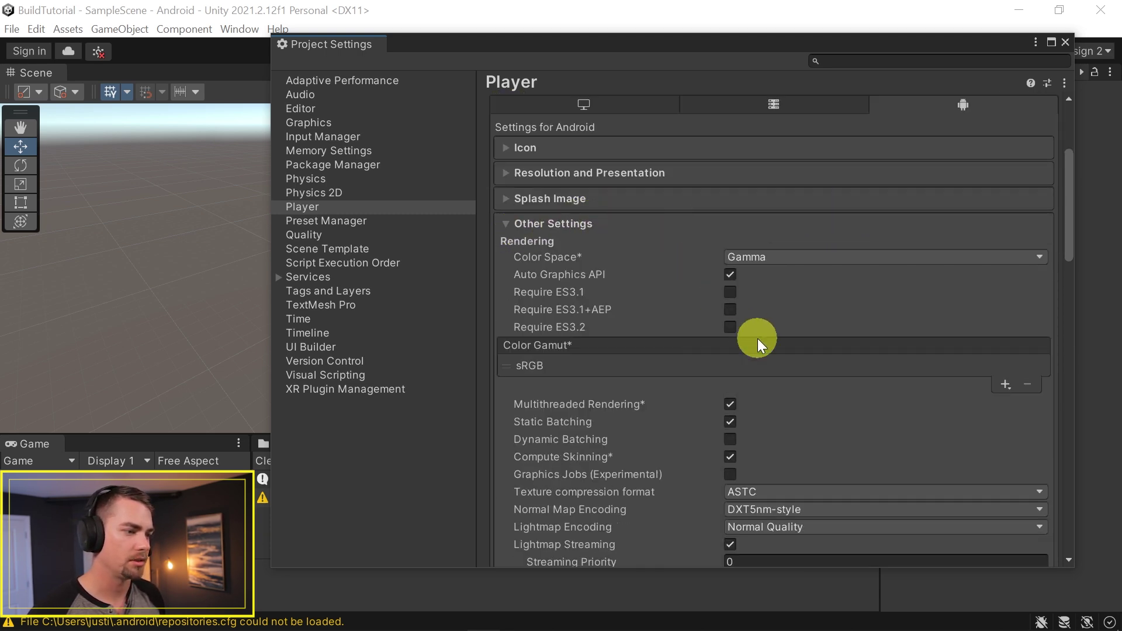
scroll(757, 339, down, 10)
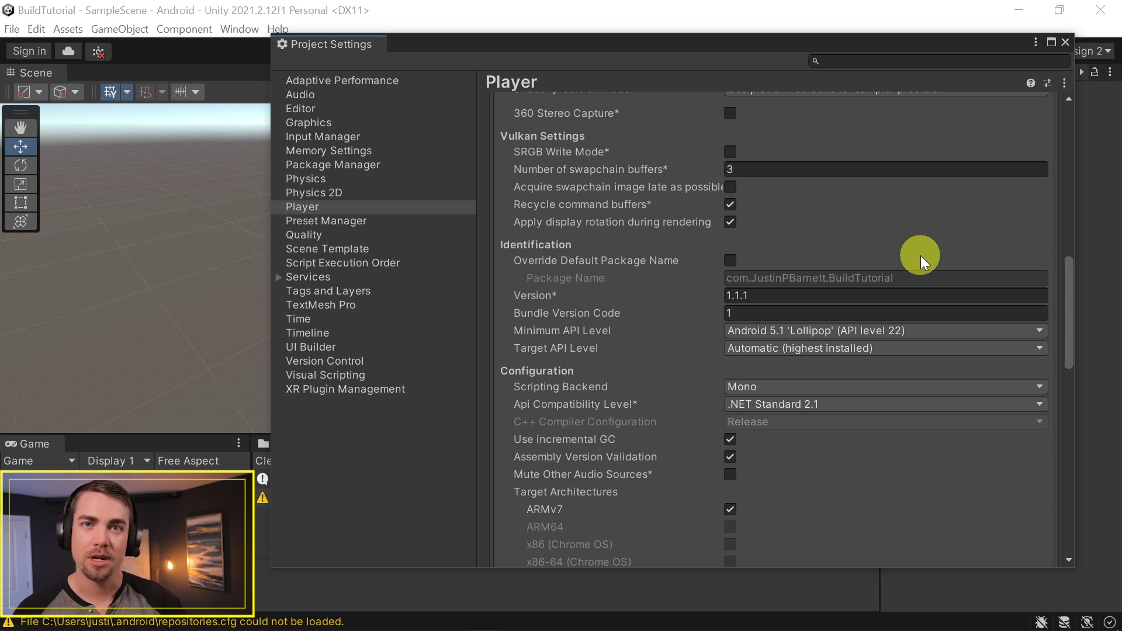
scroll(920, 254, up, 15)
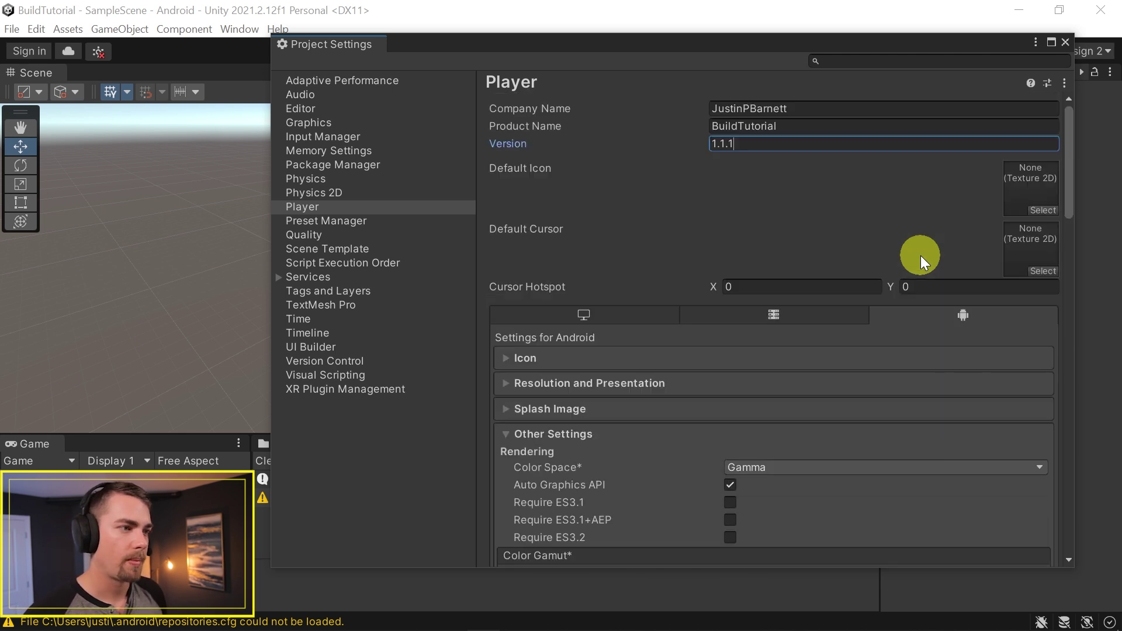
click(555, 133)
click(770, 129)
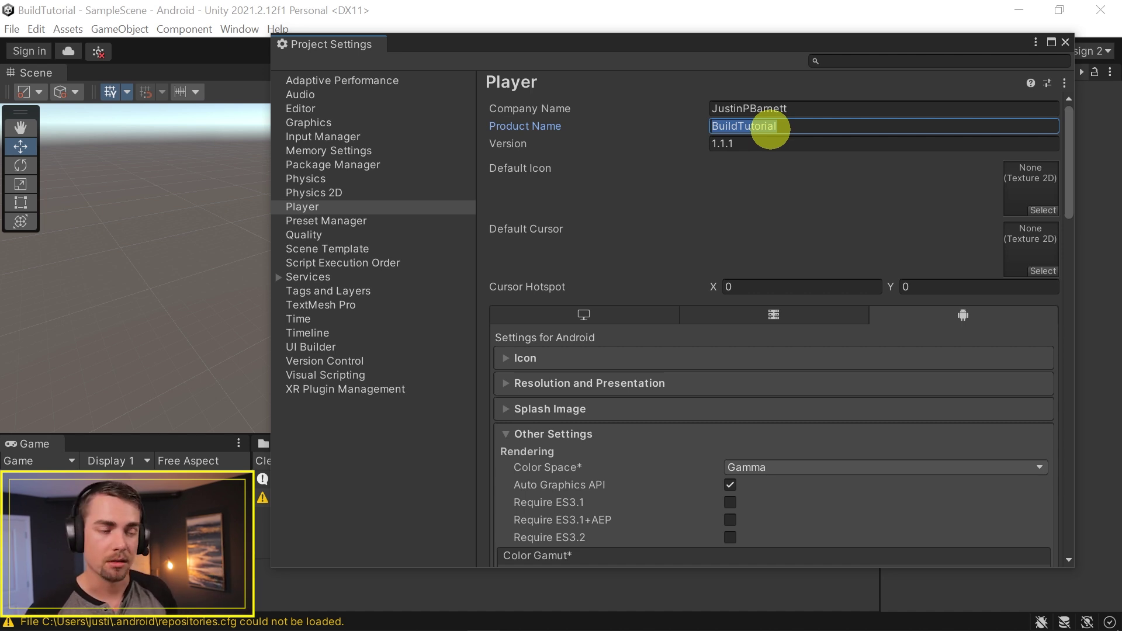
scroll(771, 128, down, 15)
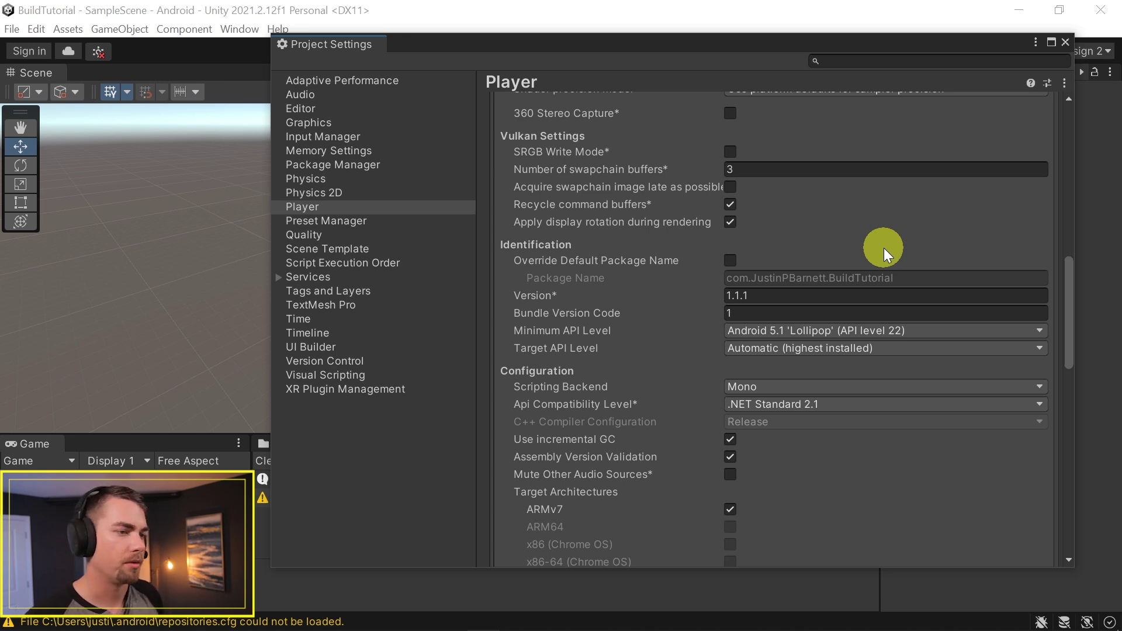
click(727, 294)
key(ctrl+a)
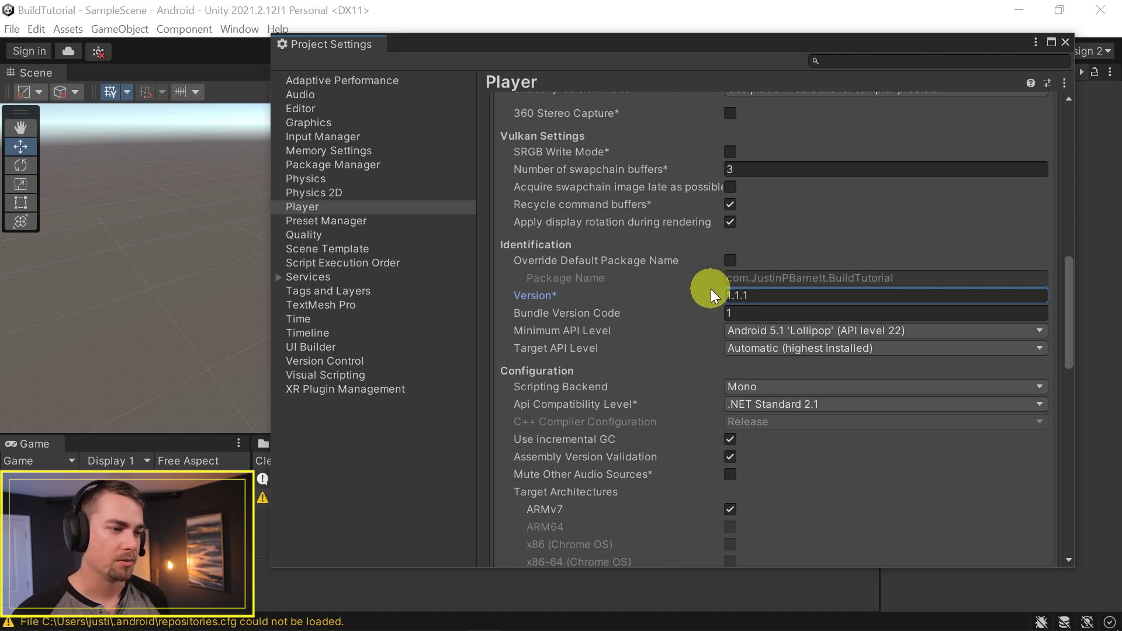
click(732, 312)
key(ctrl+a)
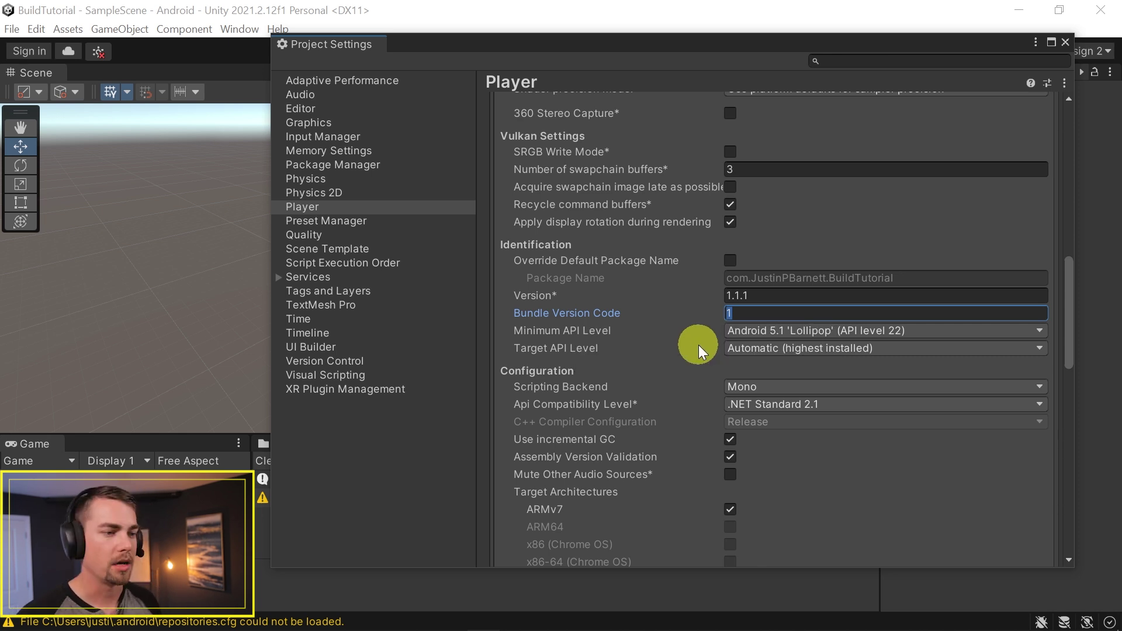
Step: Set the minimum API level to Android 6.0 'Marshmallow' (API level 23) and keep the target API level on Automatic (highest installed)
click(735, 331)
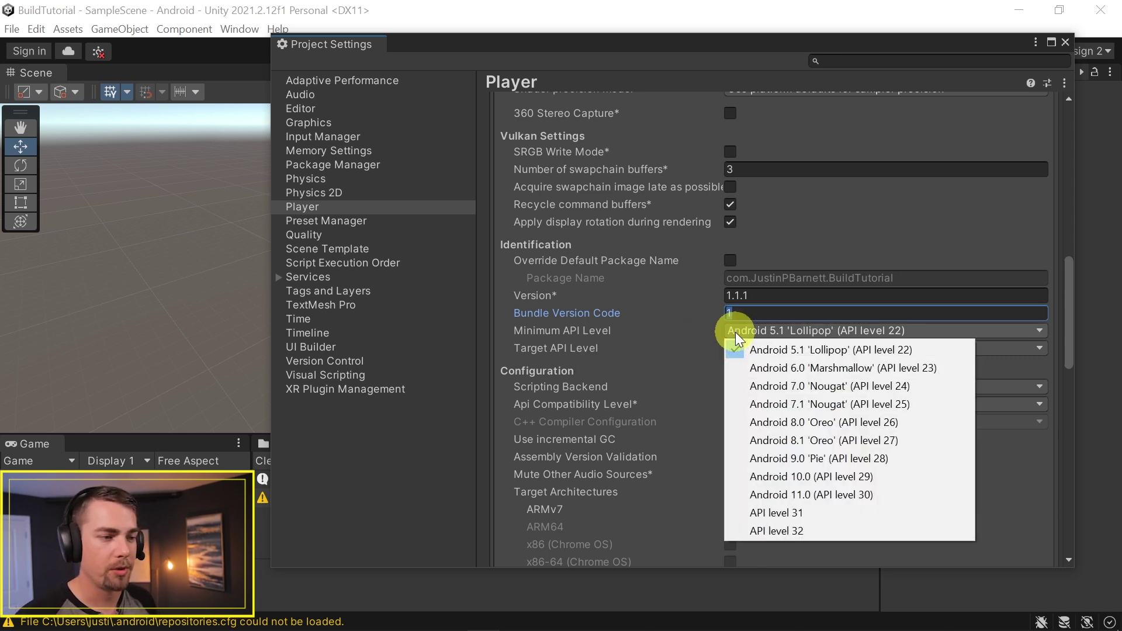
click(755, 368)
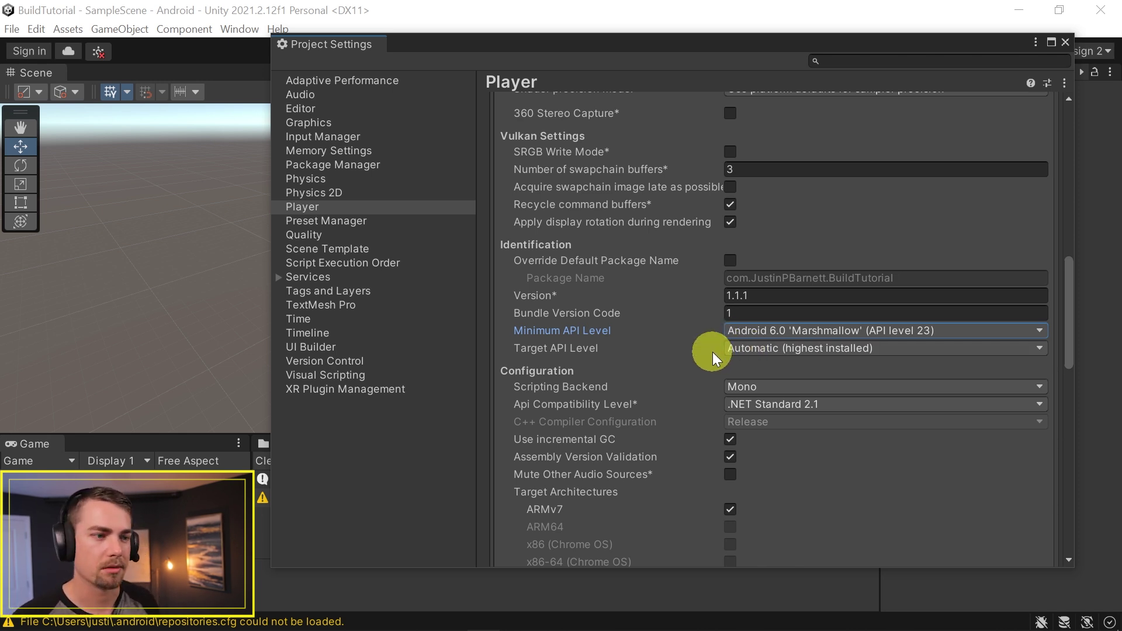
click(760, 348)
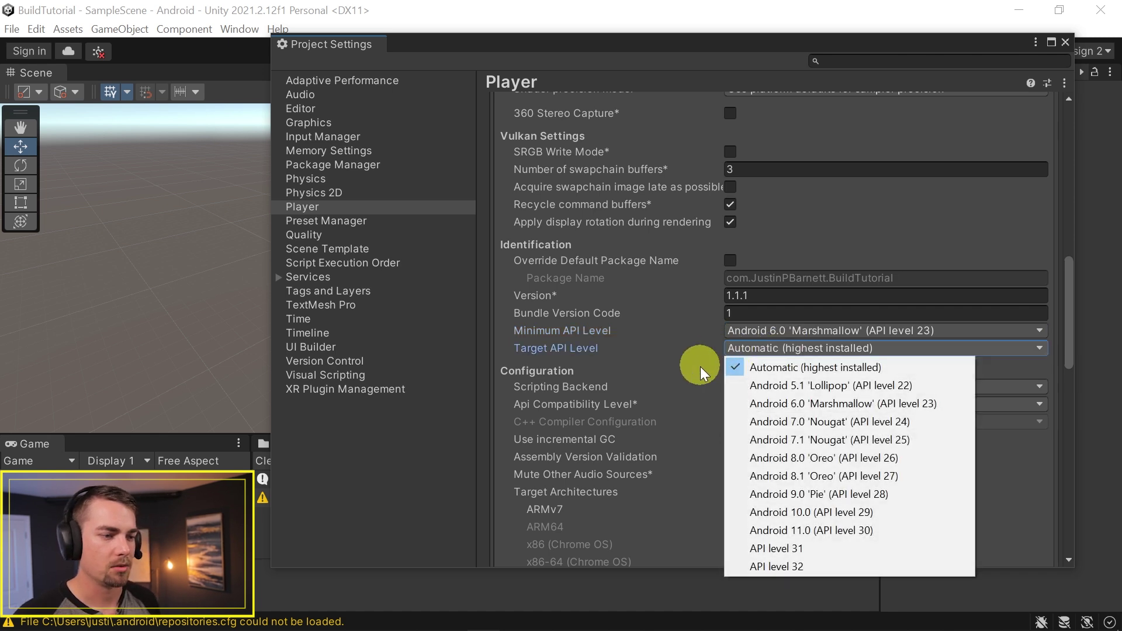
click(777, 365)
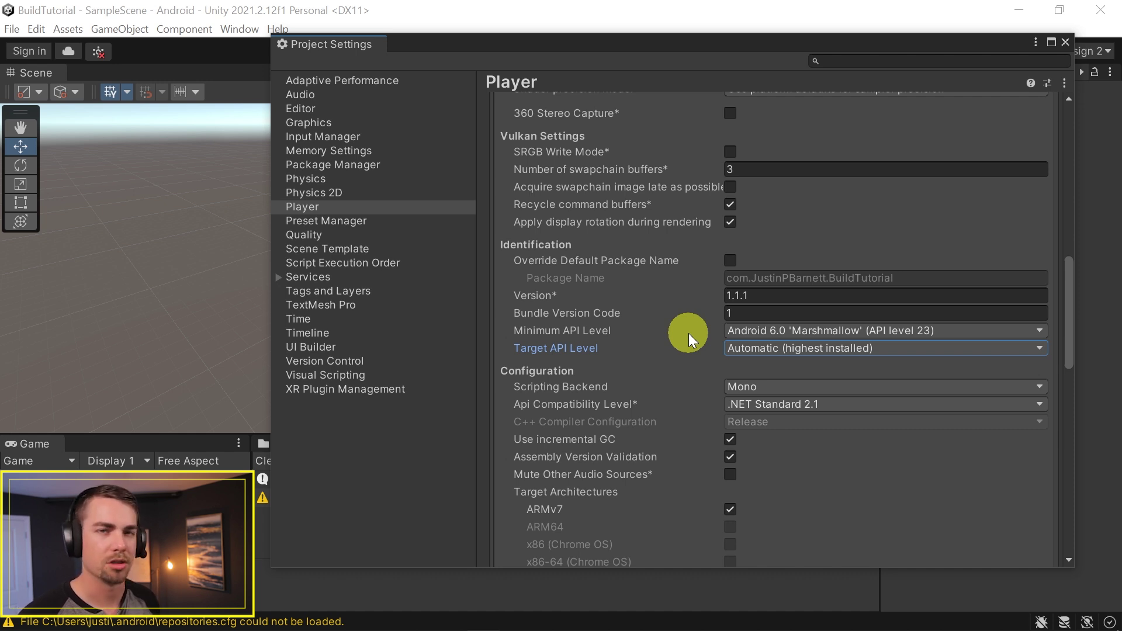
Step: Set the Android install location to Automatic in the Player settings' Configuration section
scroll(688, 333, down, 5)
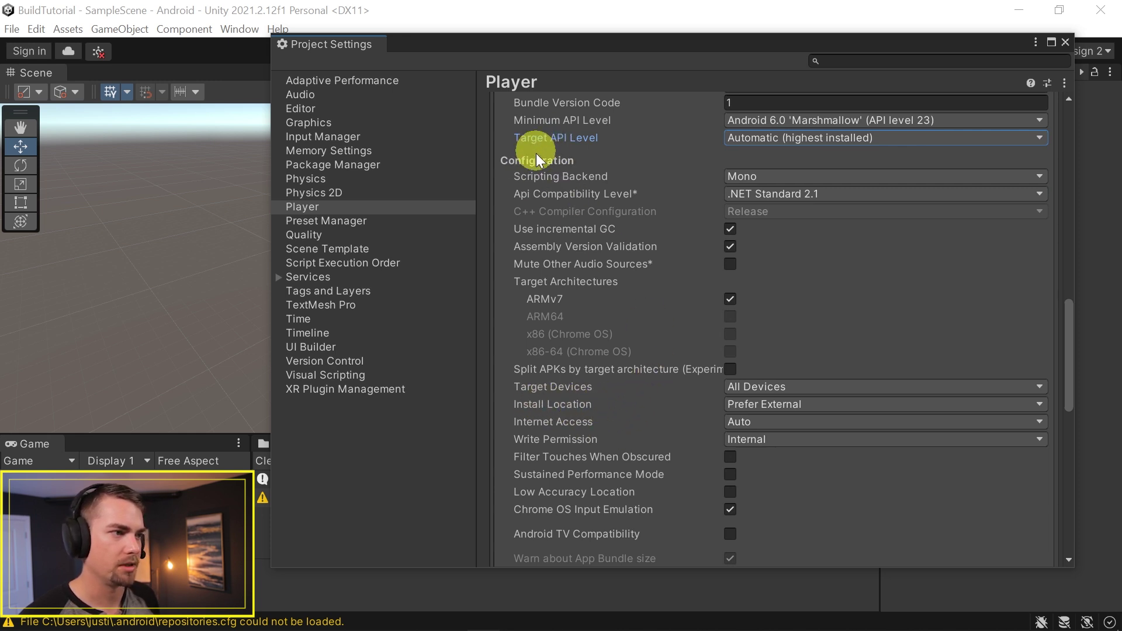
click(790, 404)
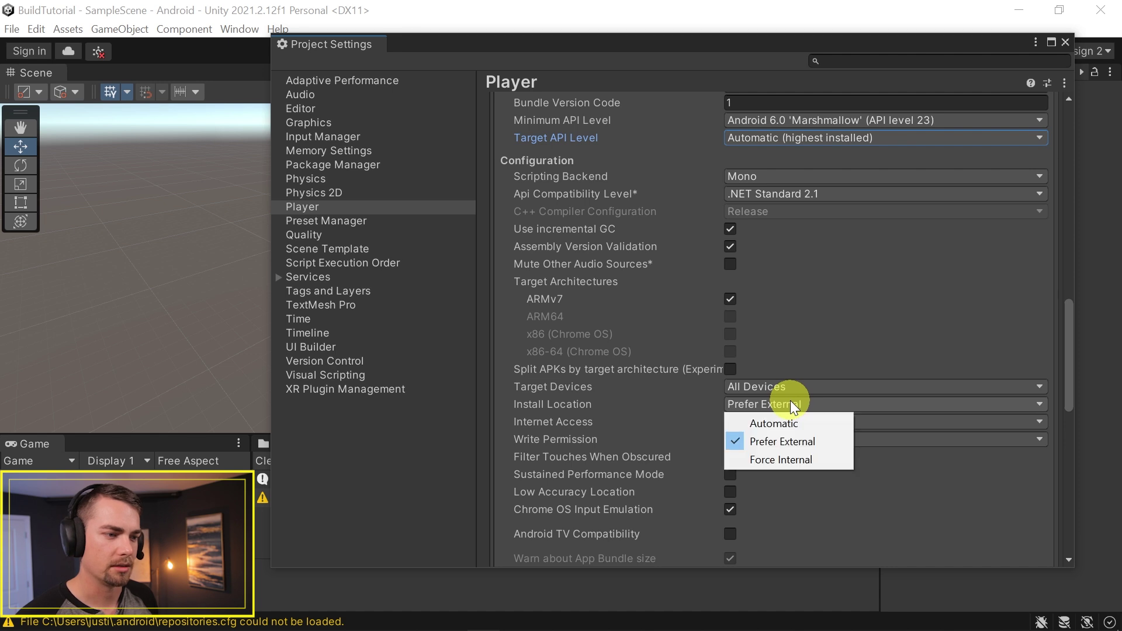
click(814, 421)
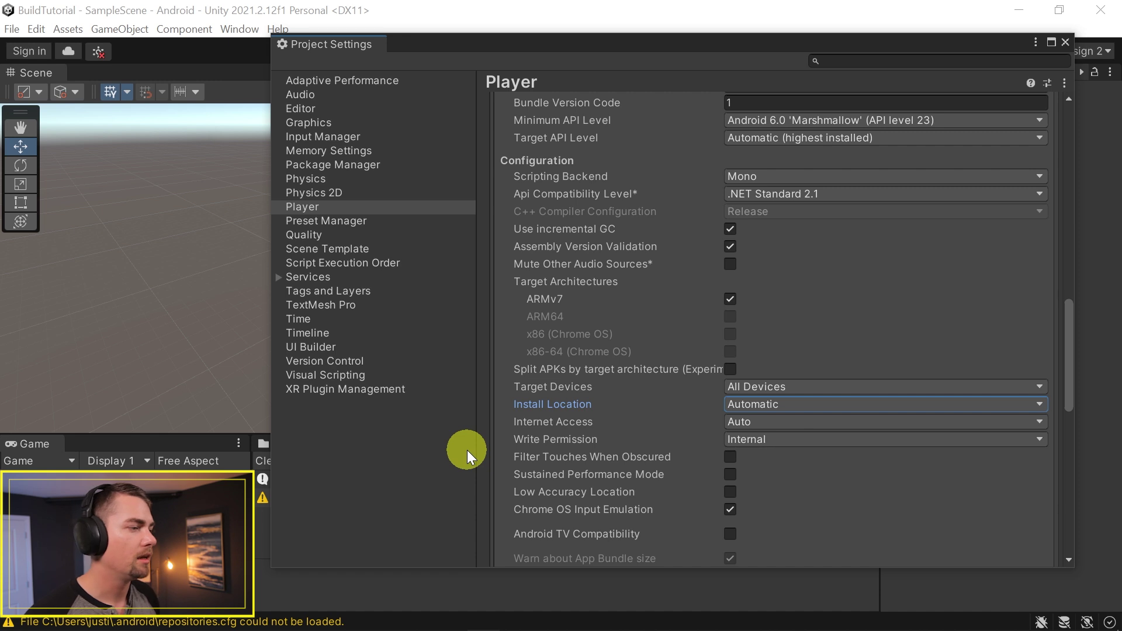
Step: Install XR Plugin Management and enable Oculus as the plug-in provider for Android
click(405, 391)
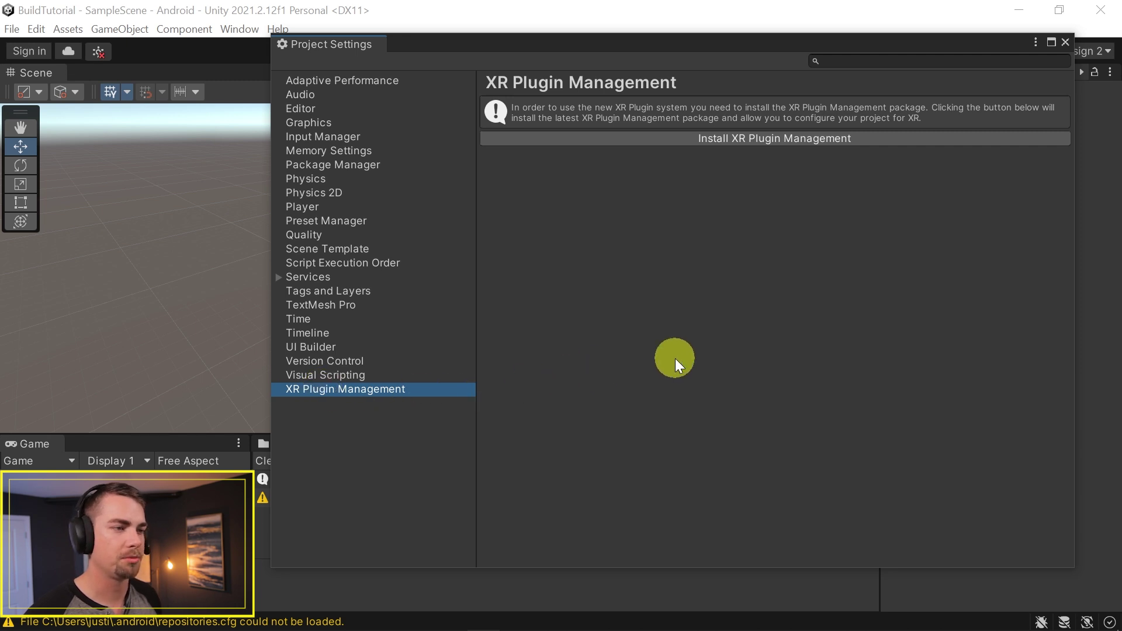
click(797, 137)
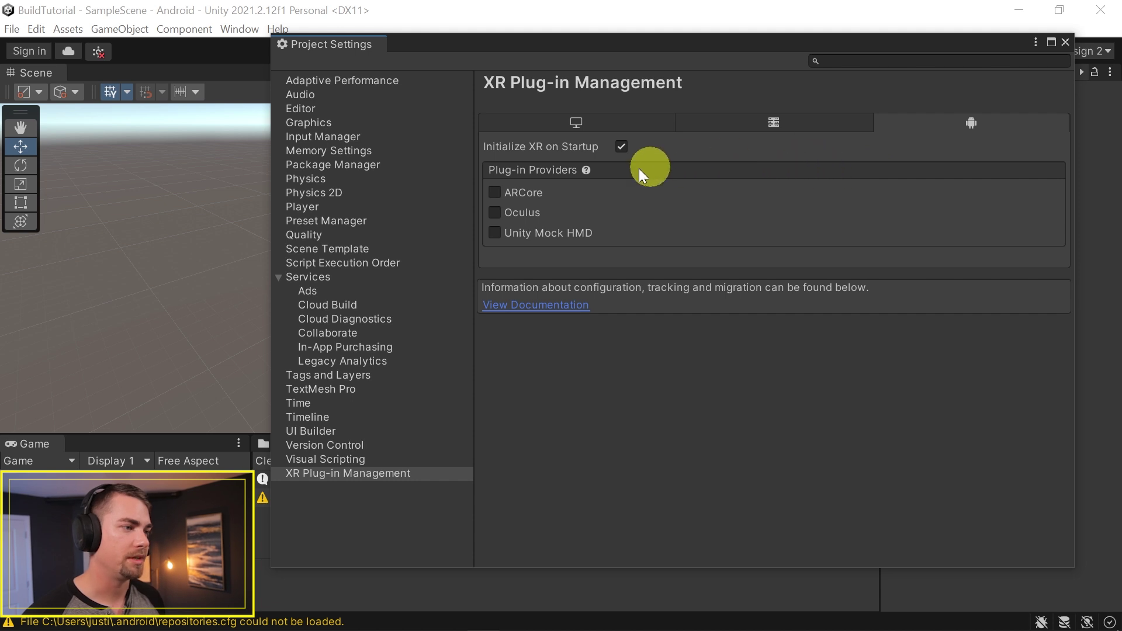
click(494, 214)
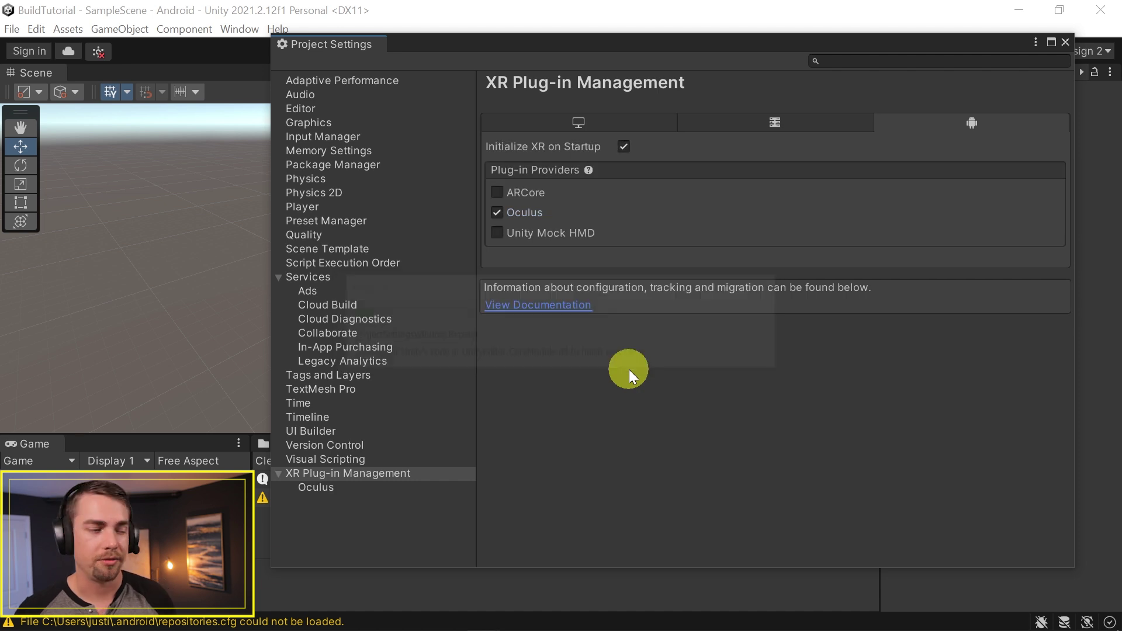
Step: In the Oculus Android settings, keep Multi Pass stereo rendering and enable Low Overhead Mode (GLES), with Quest and Quest 2 as target devices
click(315, 490)
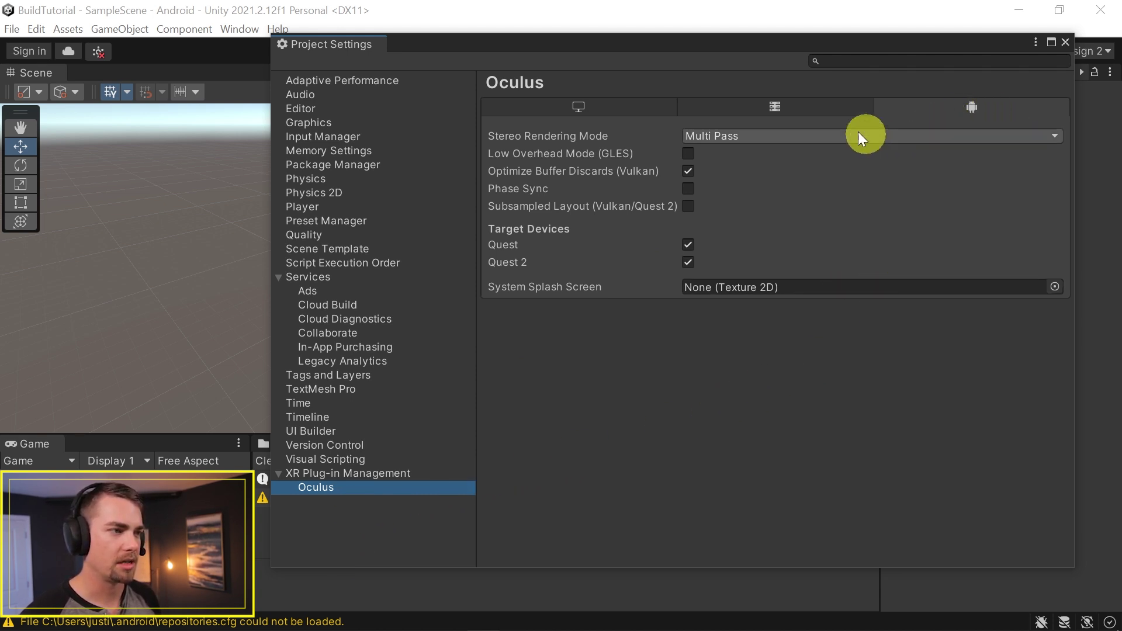
click(836, 136)
click(760, 154)
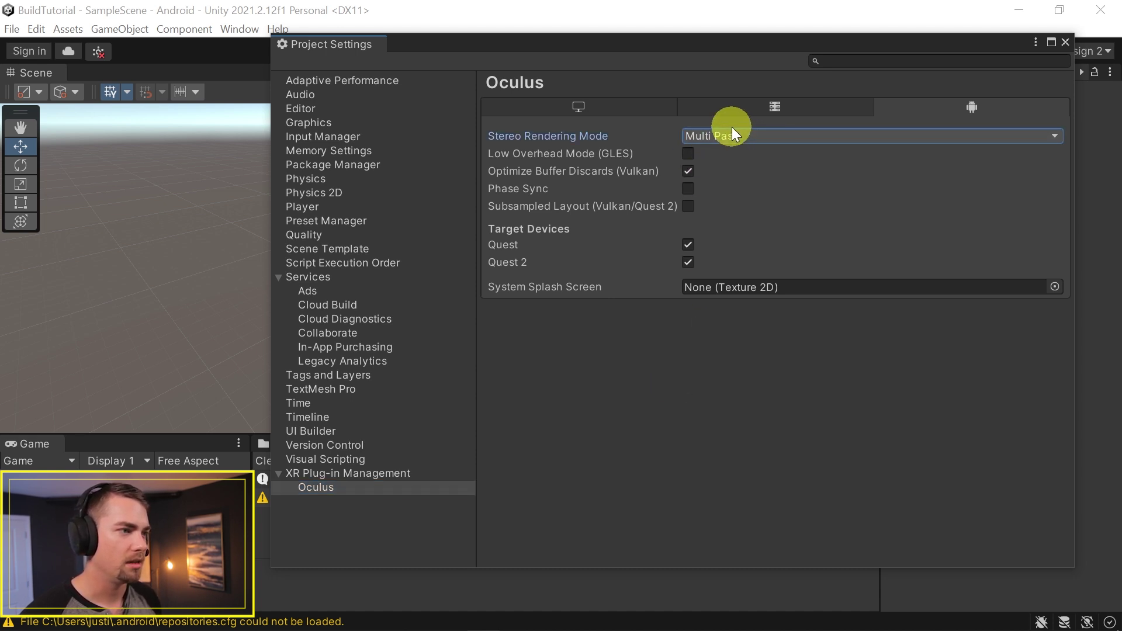
click(687, 154)
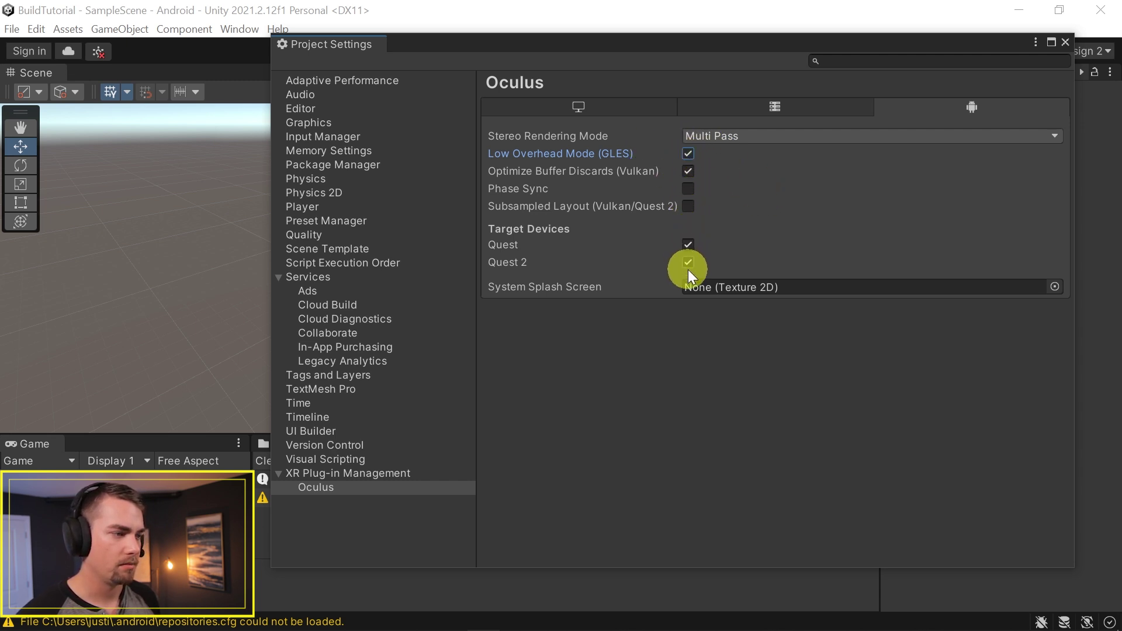
click(687, 244)
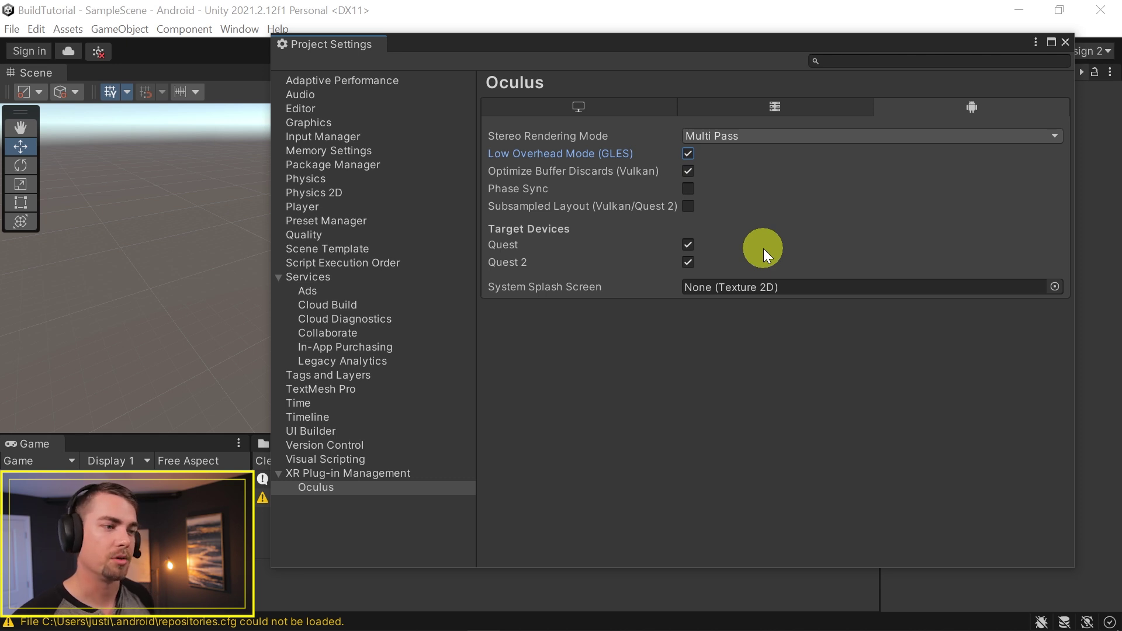
click(687, 244)
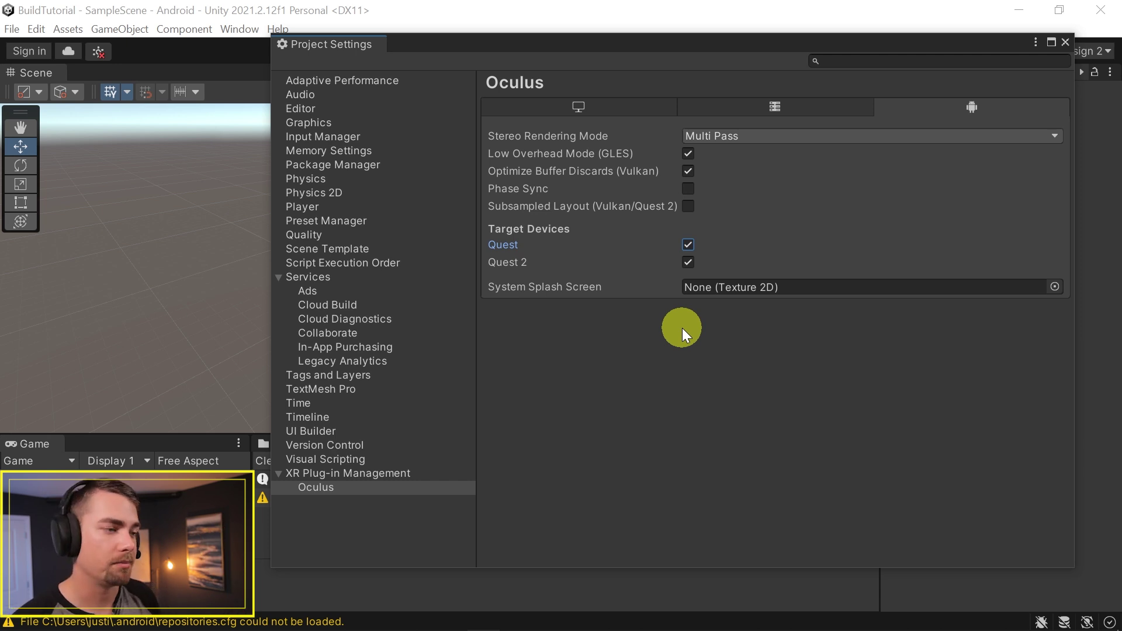
Step: Change the color space to Linear in the Android Player settings' Rendering section
click(372, 209)
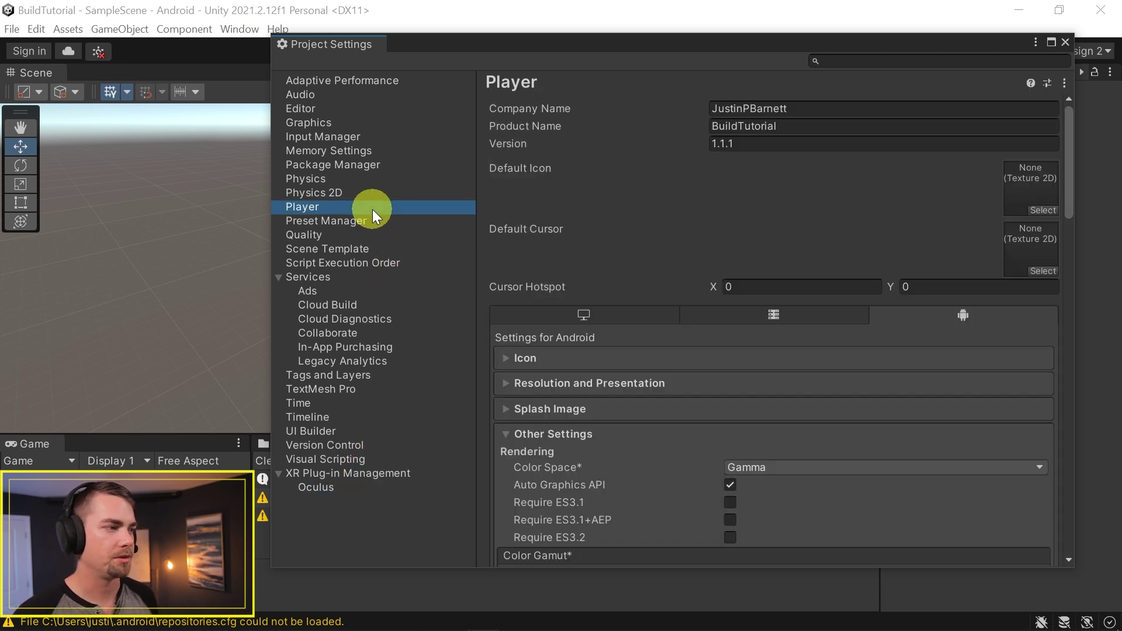
scroll(732, 236, down, 2)
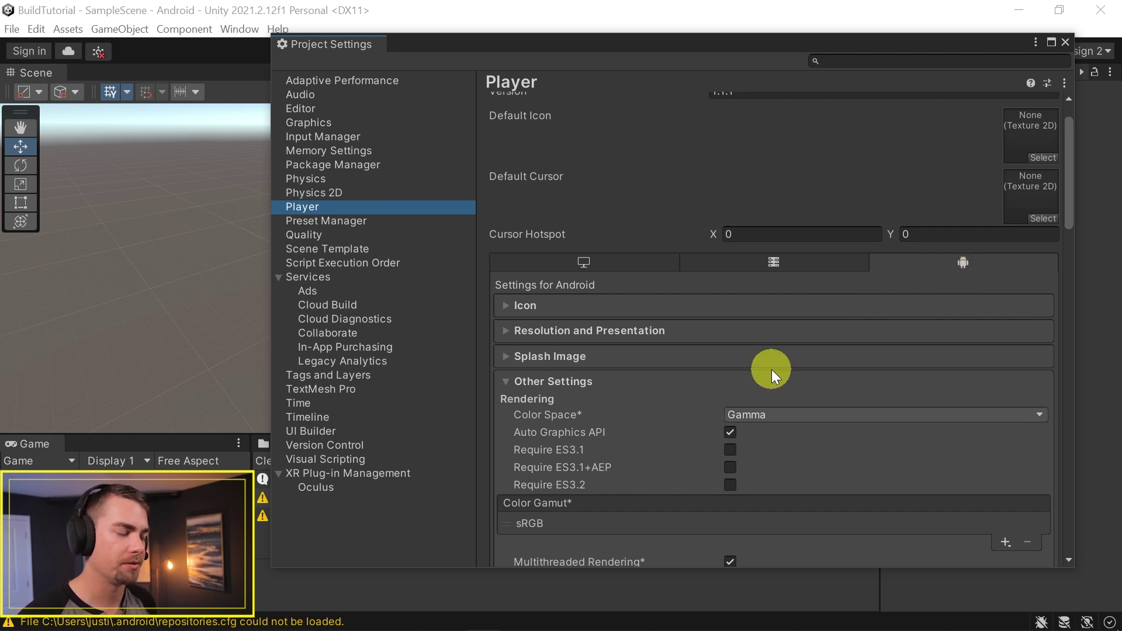
scroll(771, 370, down, 15)
scroll(946, 376, up, 14)
scroll(945, 376, down, 2)
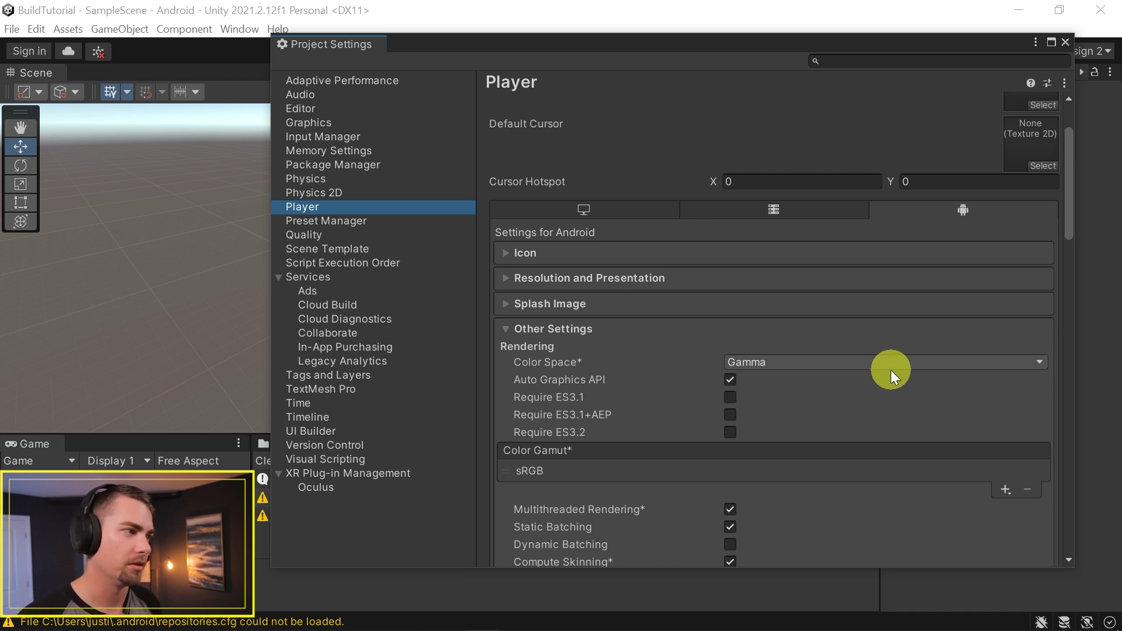
scroll(863, 330, down, 4)
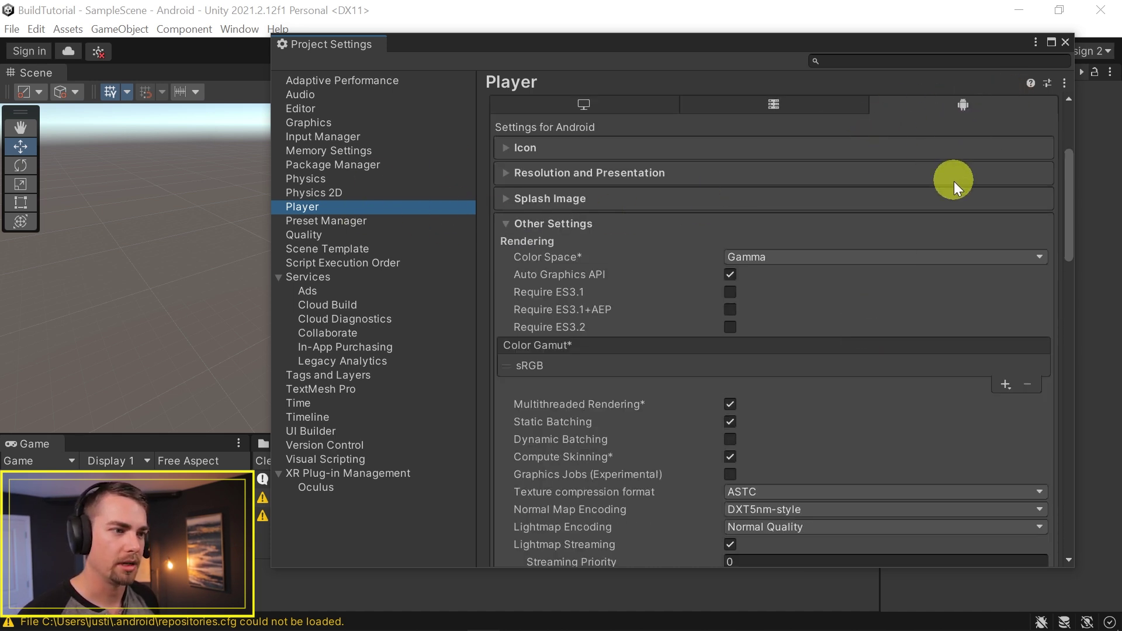
scroll(682, 279, down, 2)
click(832, 202)
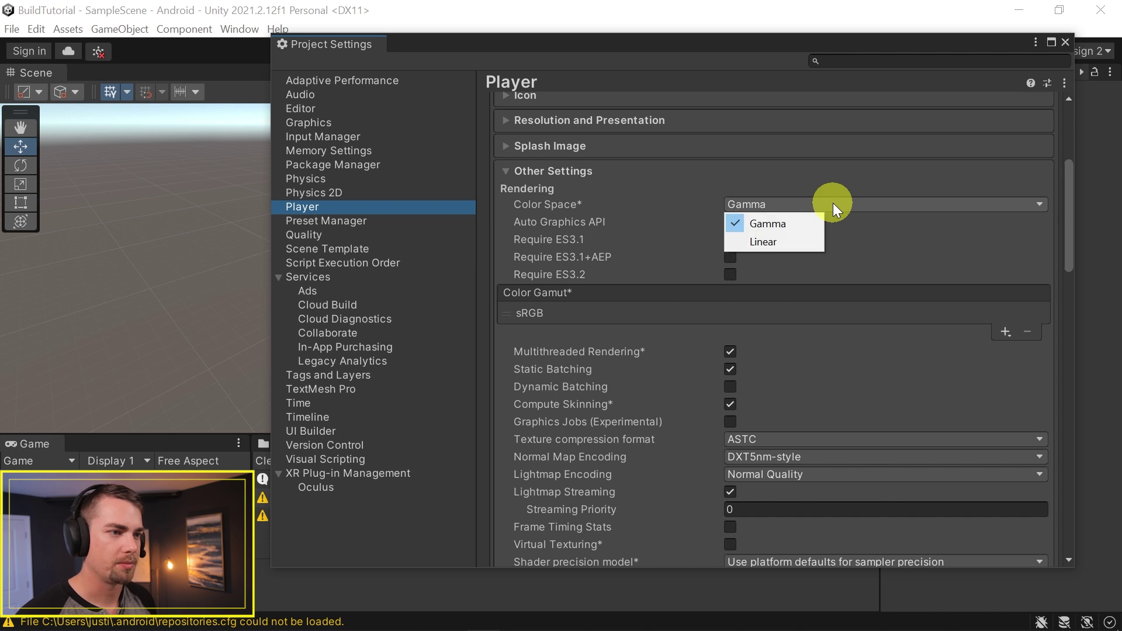
click(800, 241)
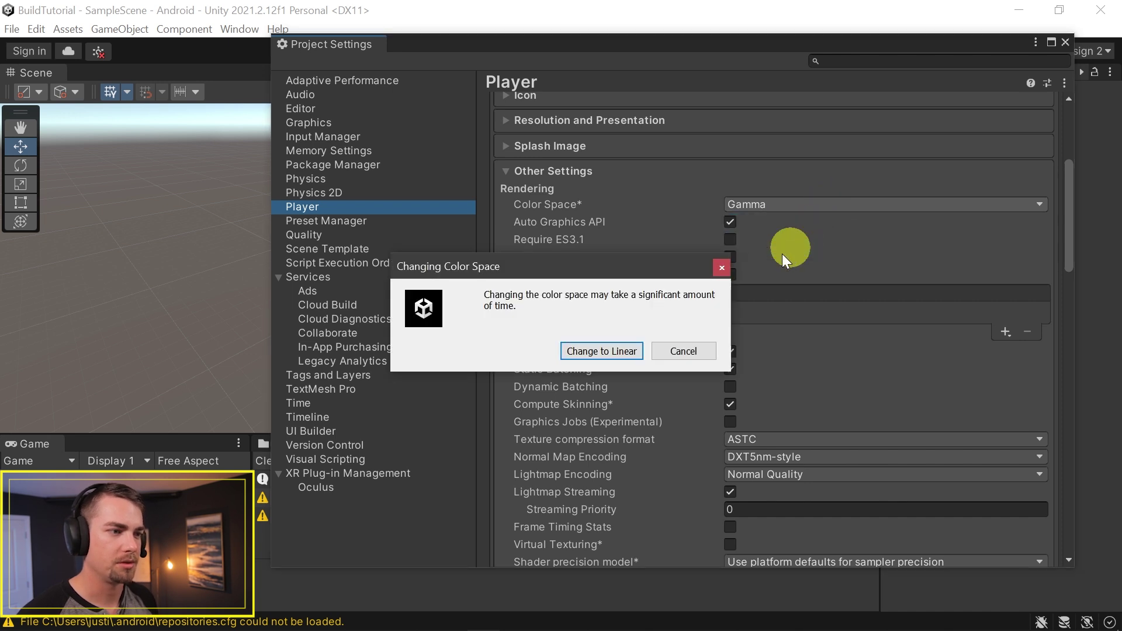
click(618, 349)
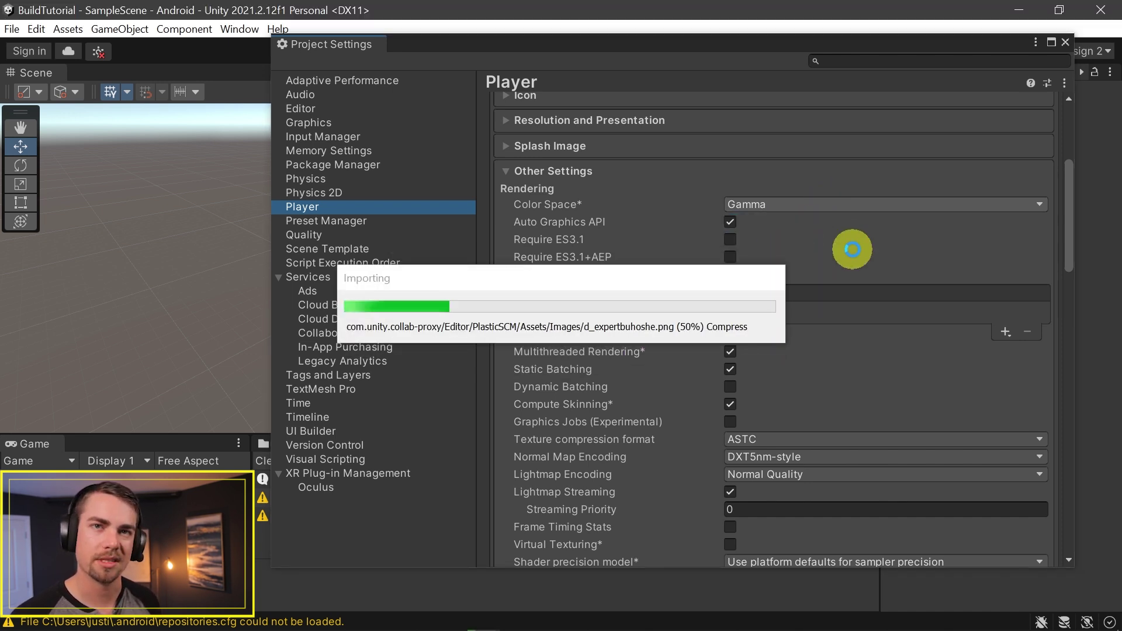
Step: Disable Auto Graphics API and remove Vulkan from the Graphics APIs list, leaving only OpenGLES3
click(729, 222)
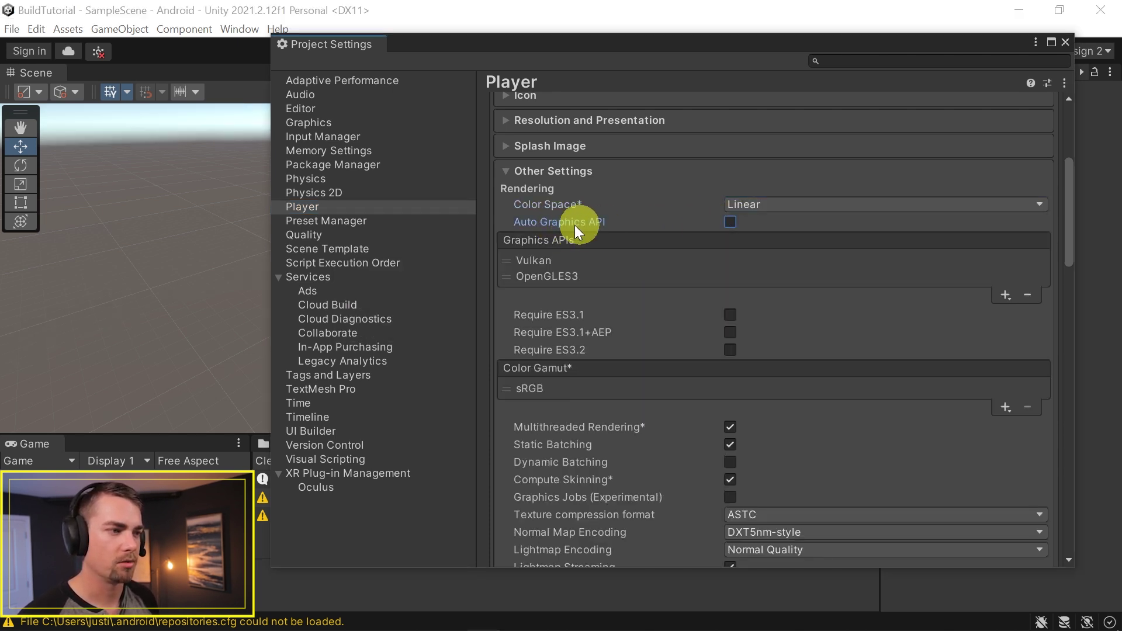
click(533, 262)
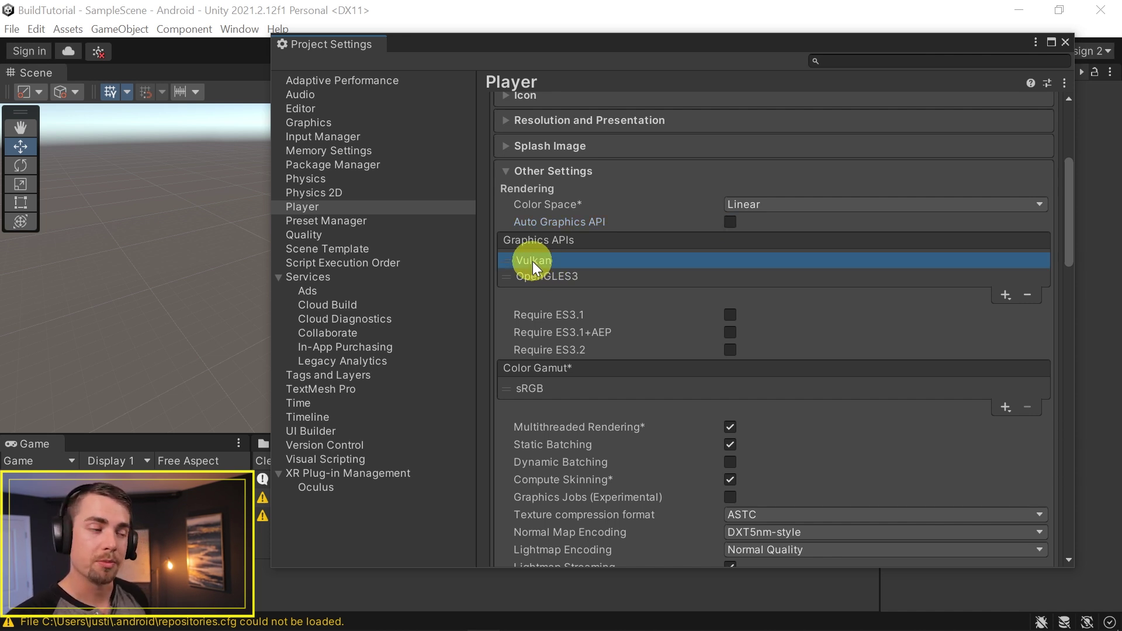
click(1025, 293)
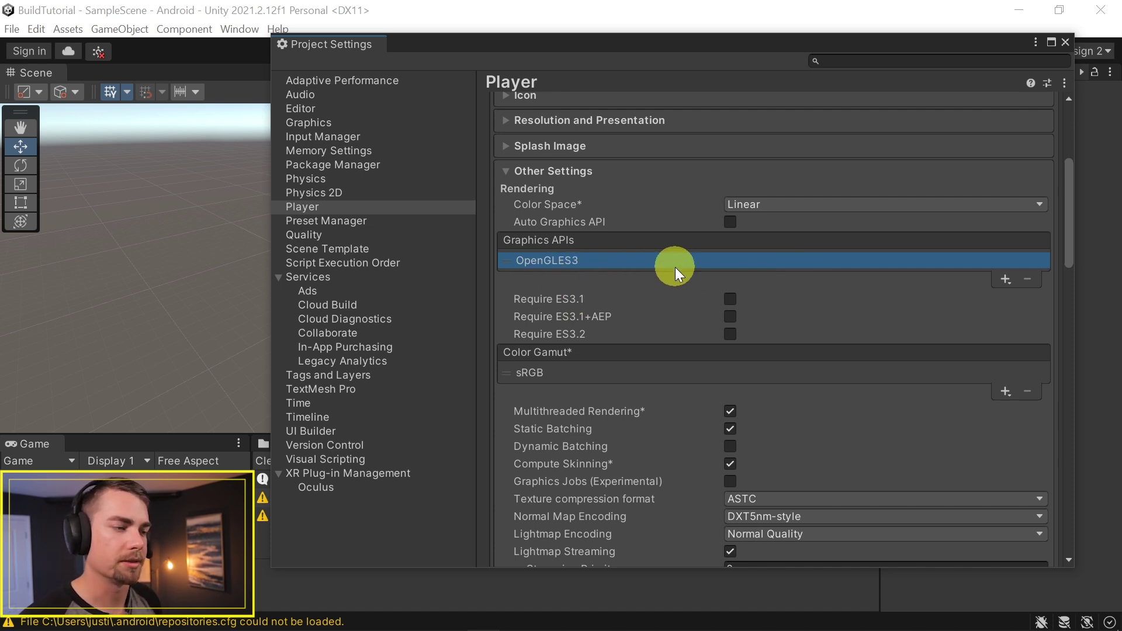
Step: Set the scripting backend to IL2CPP in the Player settings' Configuration section
scroll(771, 230, down, 3)
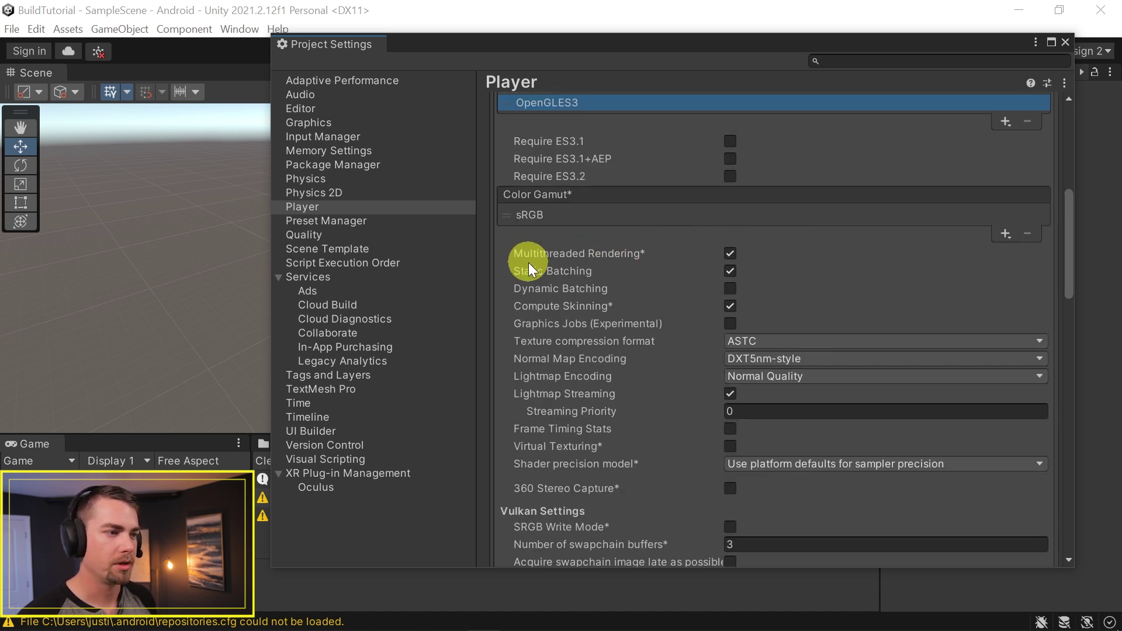
scroll(839, 244, down, 2)
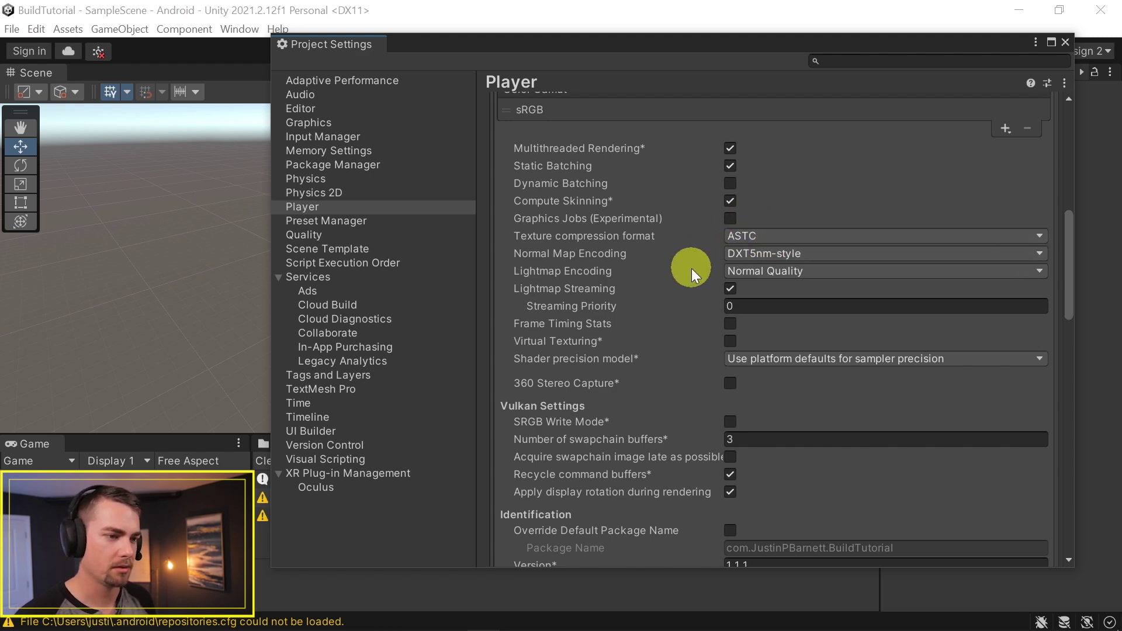
scroll(692, 268, down, 6)
scroll(688, 244, down, 2)
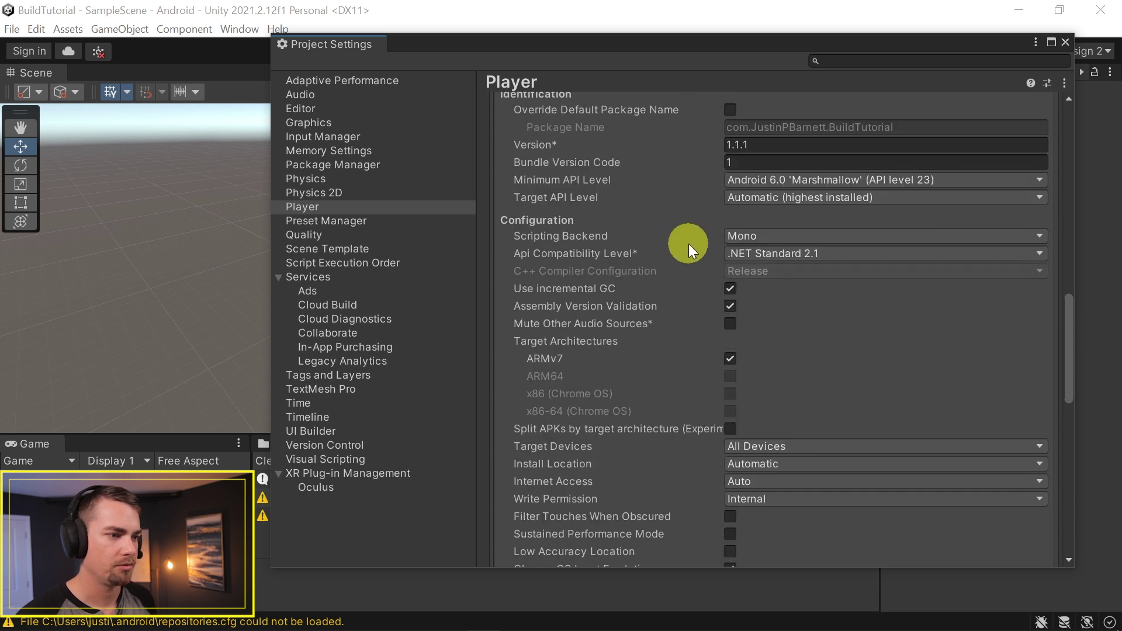
click(752, 237)
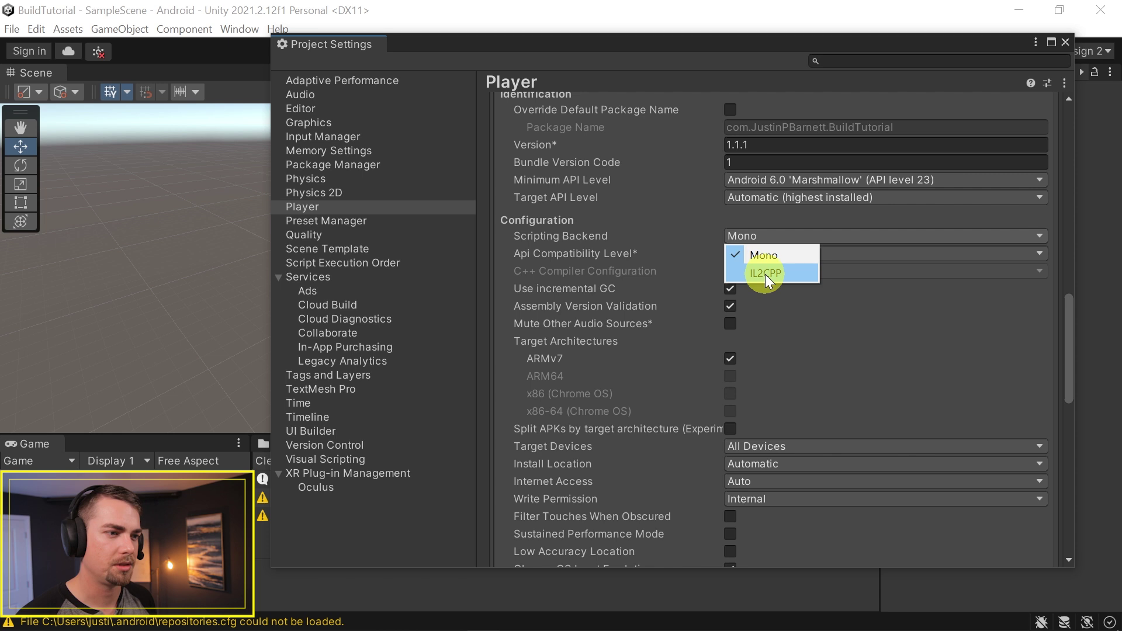
click(788, 273)
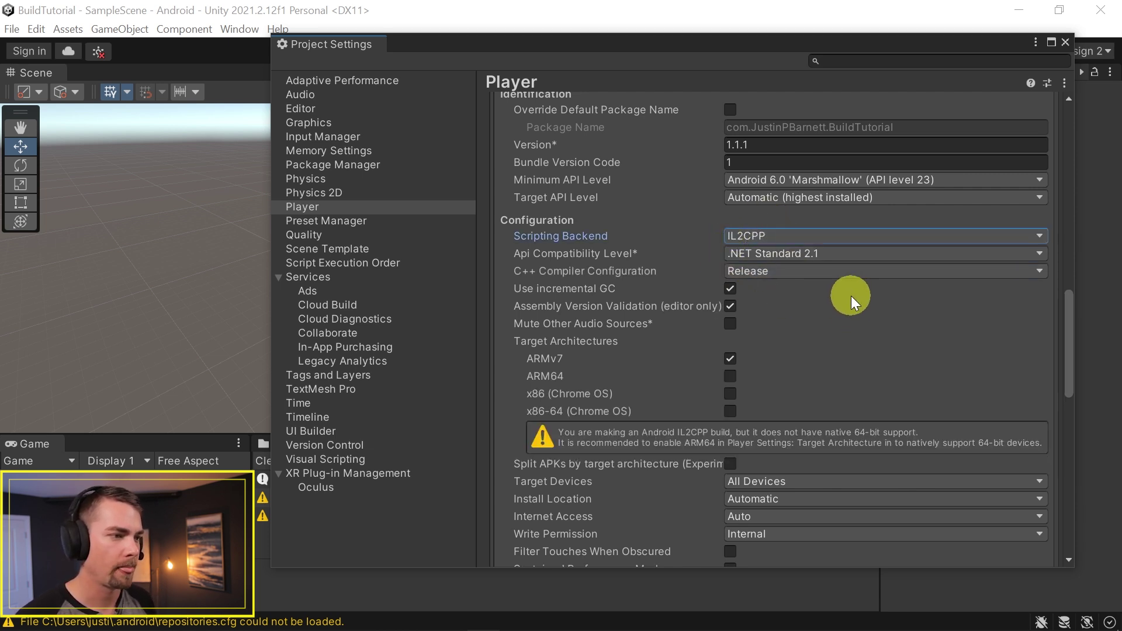
Step: Enable ARM64 and disable ARMv7 under the Android target architectures
scroll(851, 295, down, 3)
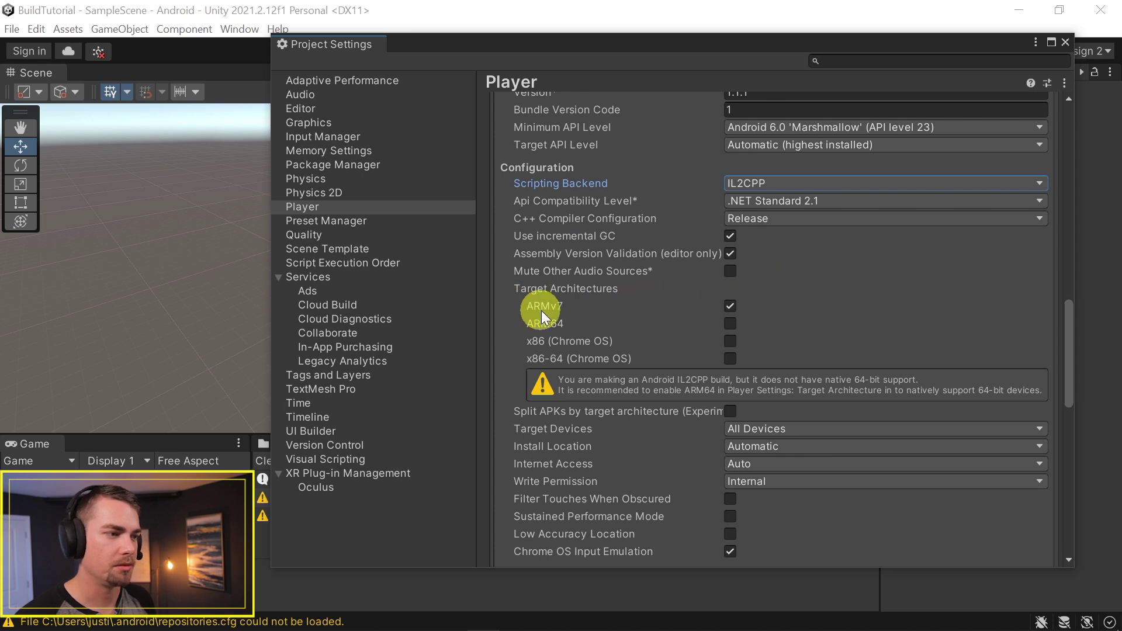
click(729, 323)
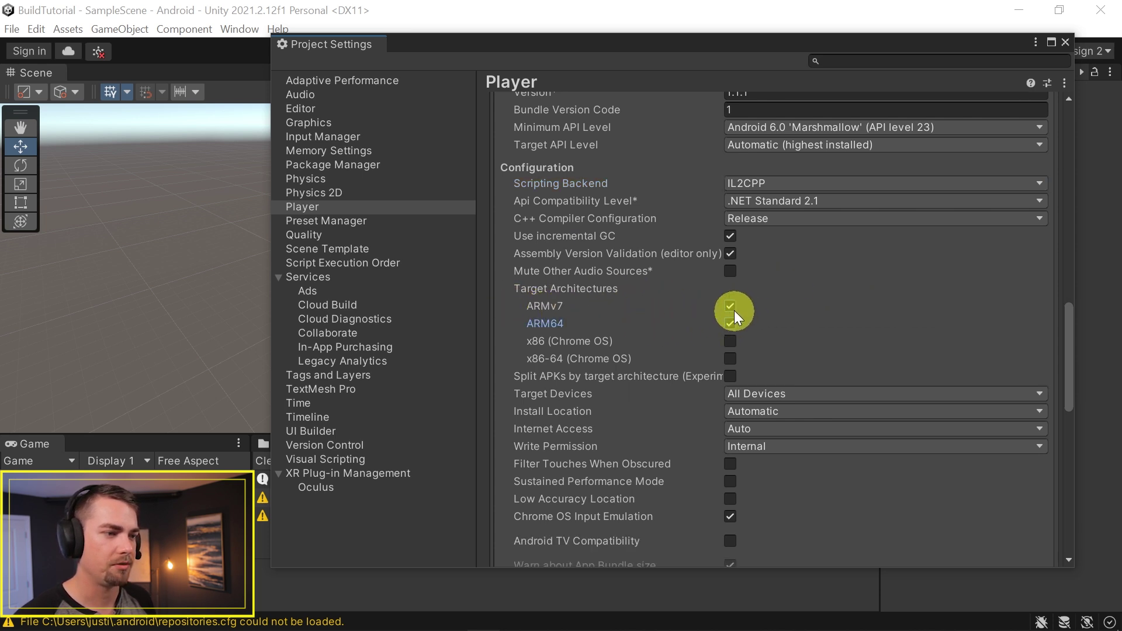
click(728, 305)
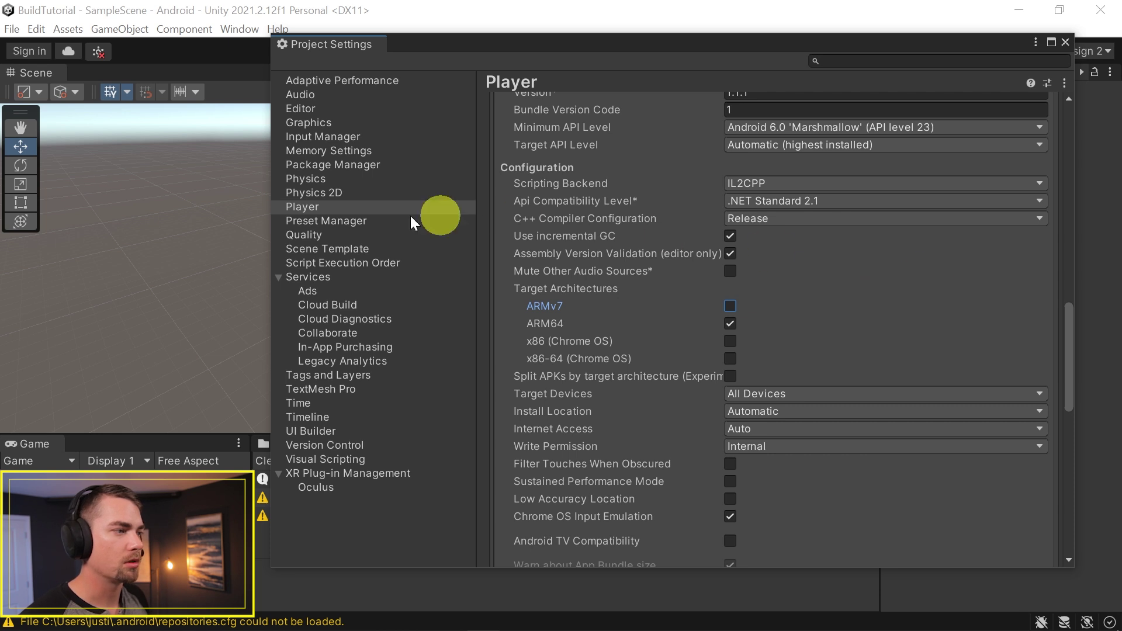
Step: Add a quality level named Standalone VR in the Quality settings and make it the default for Android
click(336, 237)
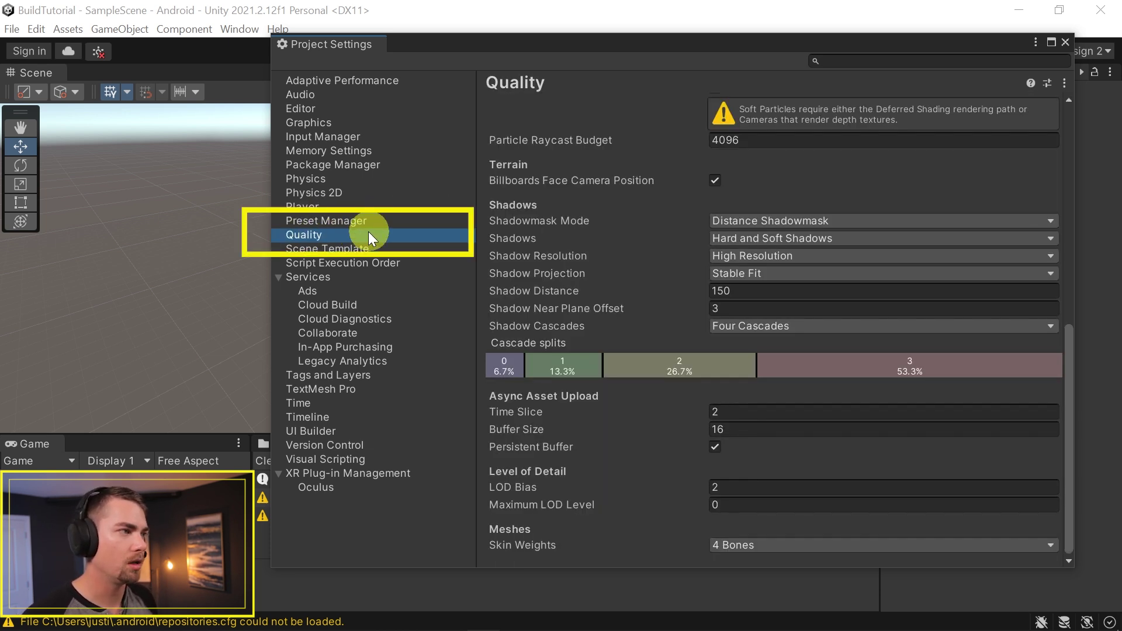
scroll(675, 292, up, 10)
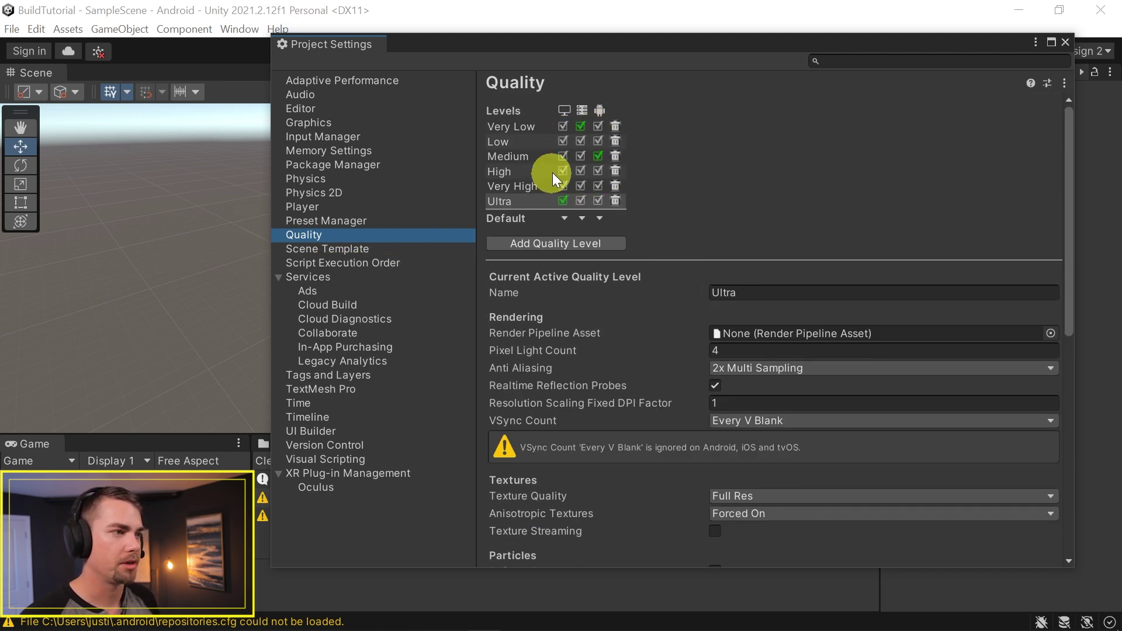
click(525, 243)
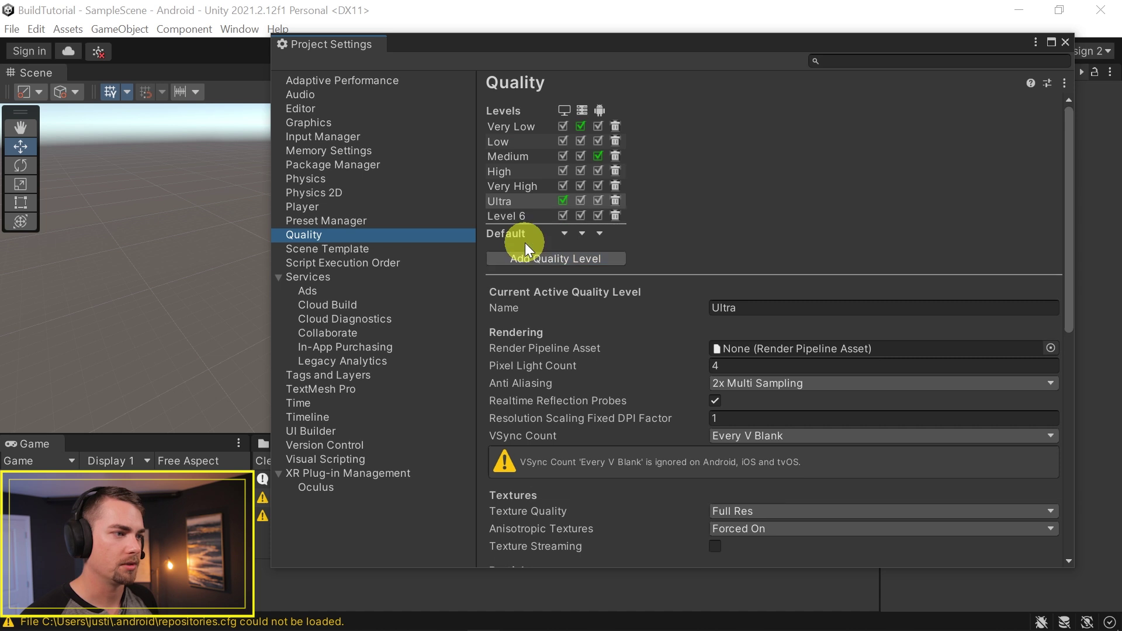
click(515, 219)
click(743, 307)
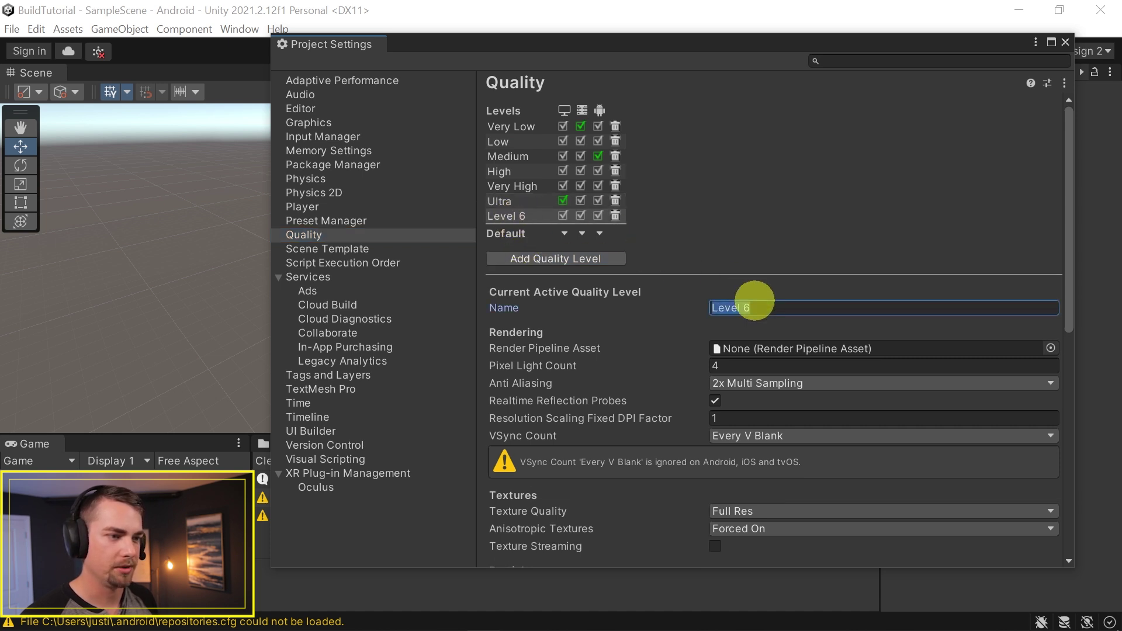
text(Standalone VR)
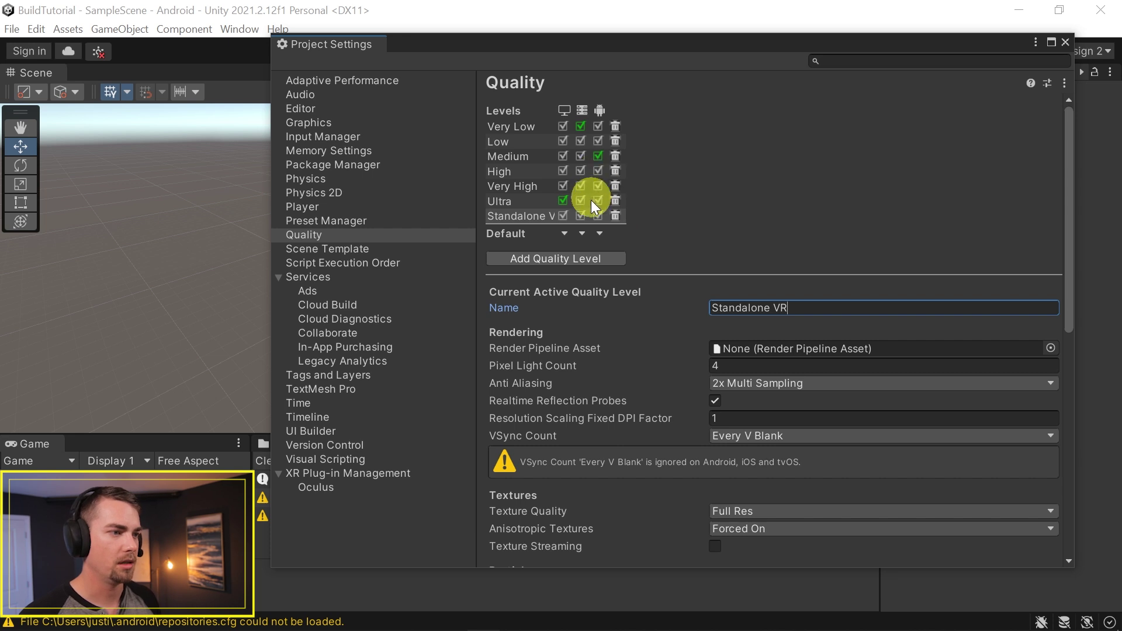
click(597, 231)
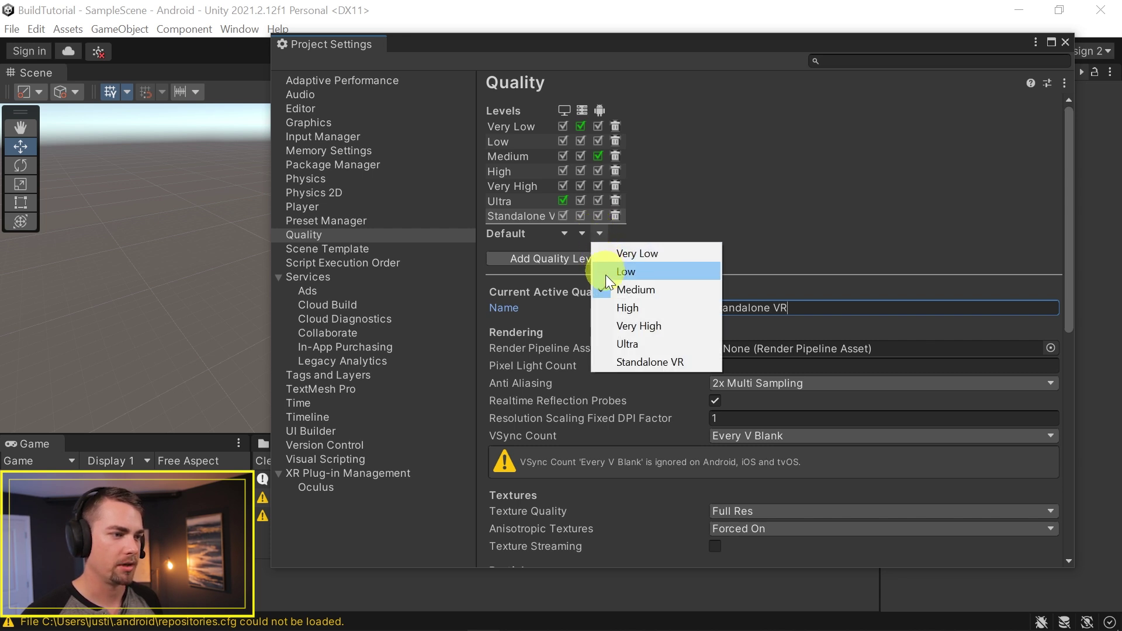
click(649, 362)
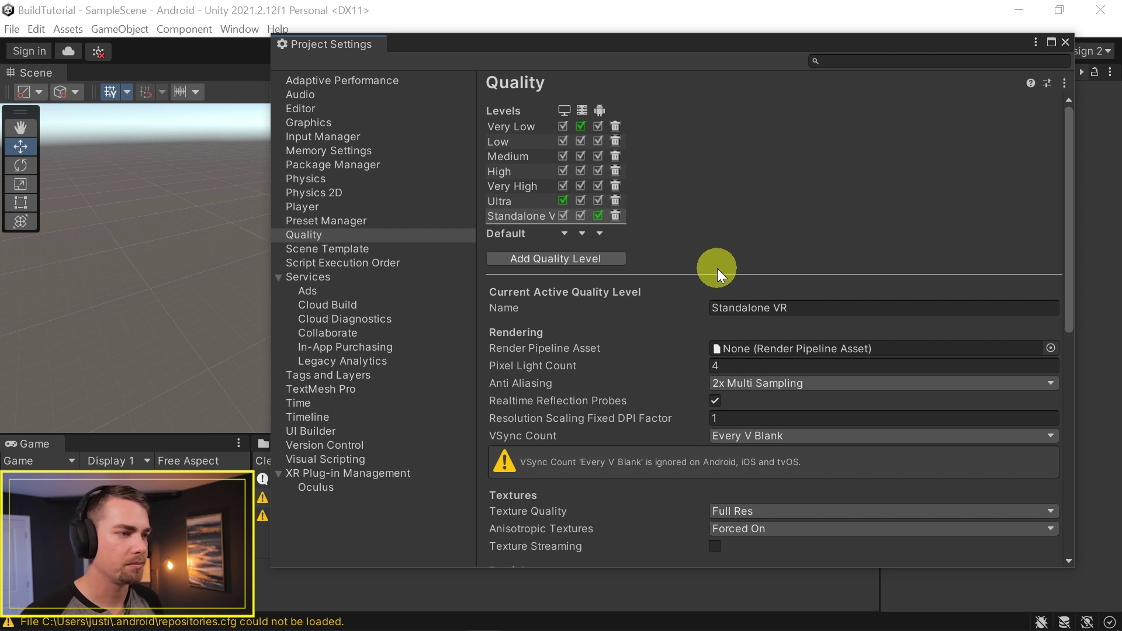
Step: Set the Standalone VR quality level's pixel light count to 1 and its anti-aliasing to 4x Multi Sampling
scroll(701, 257, down, 3)
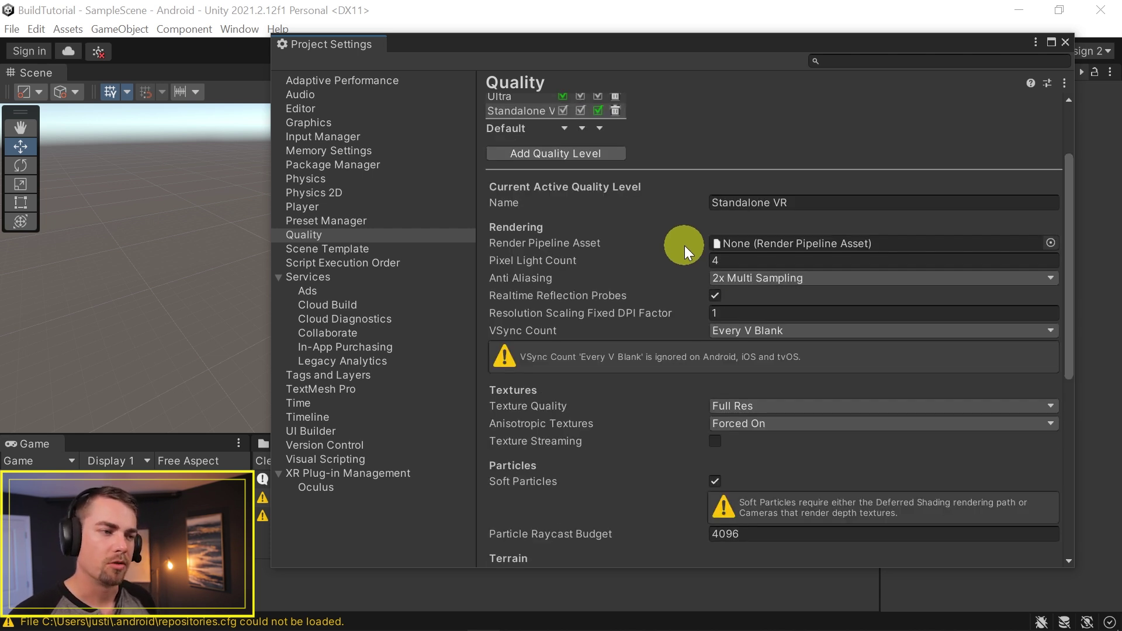
click(720, 260)
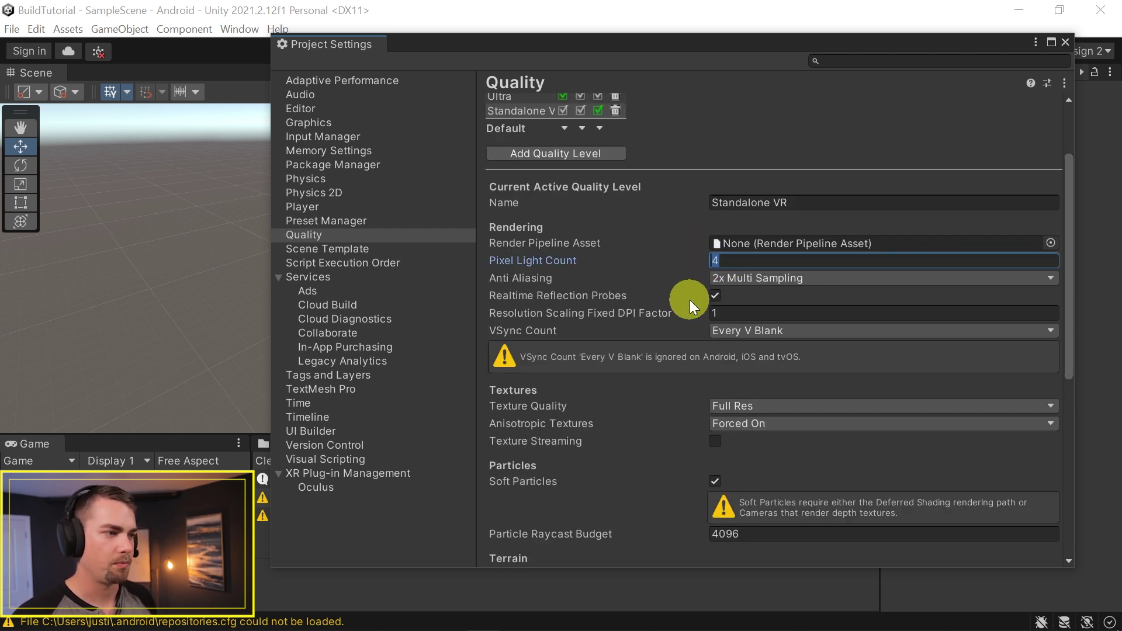
text(1)
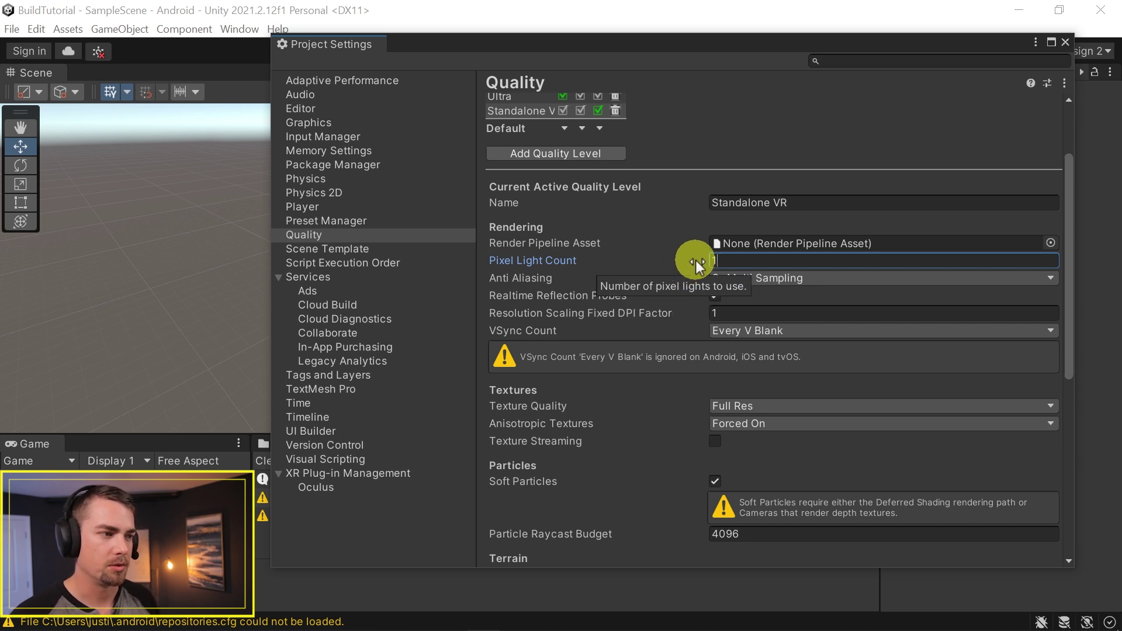
click(740, 277)
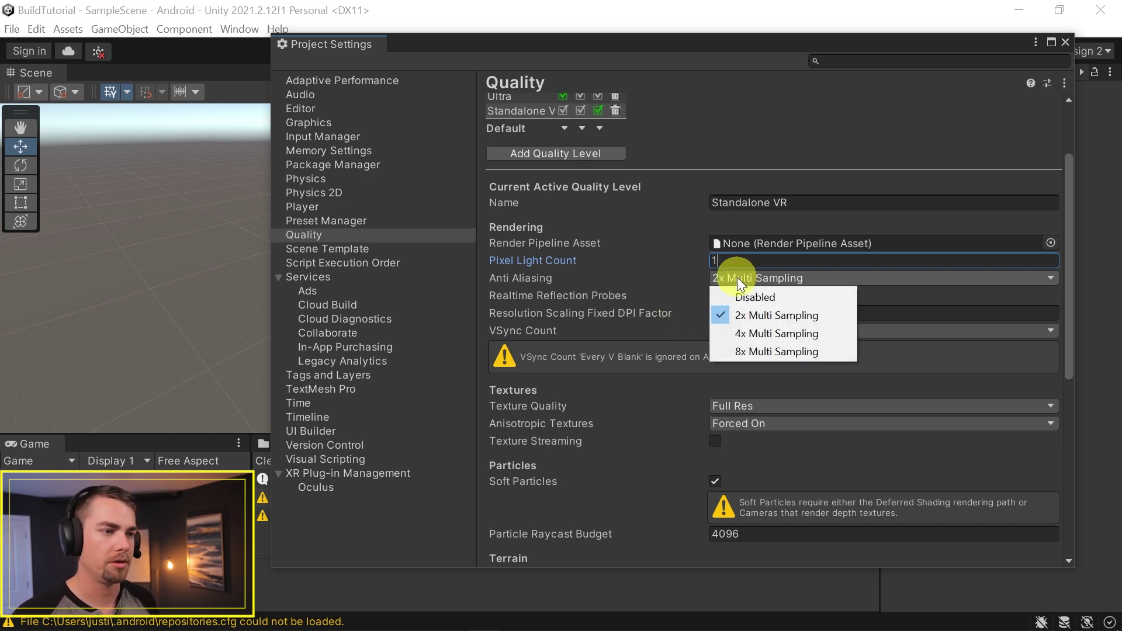
click(725, 332)
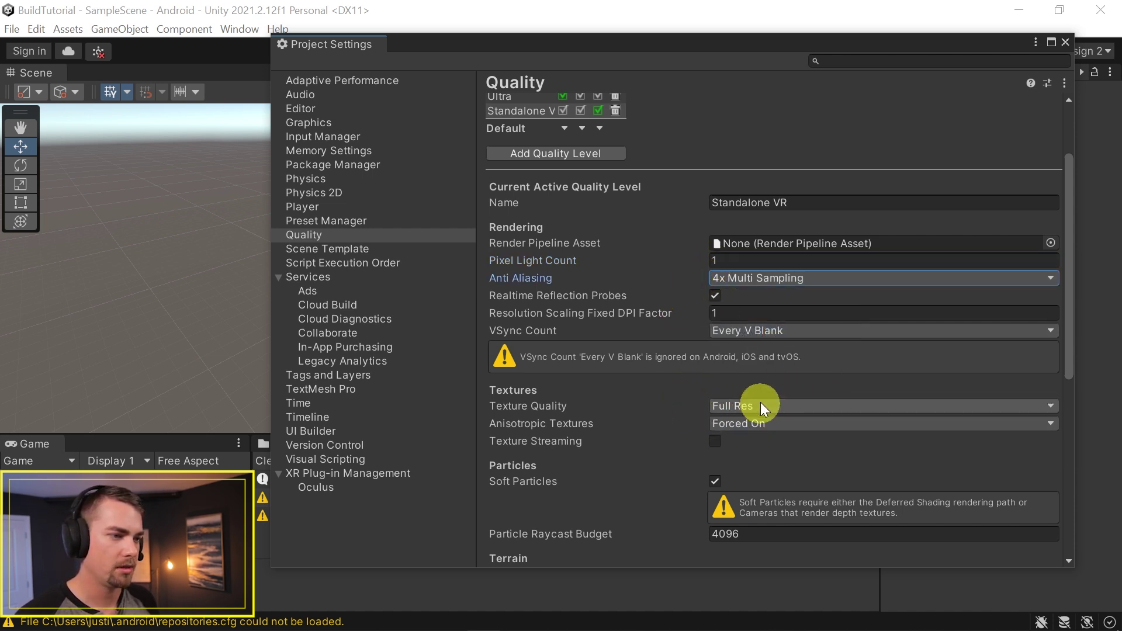
Step: Turn off Soft Particles for the Standalone VR quality level
scroll(761, 406, down, 3)
click(713, 324)
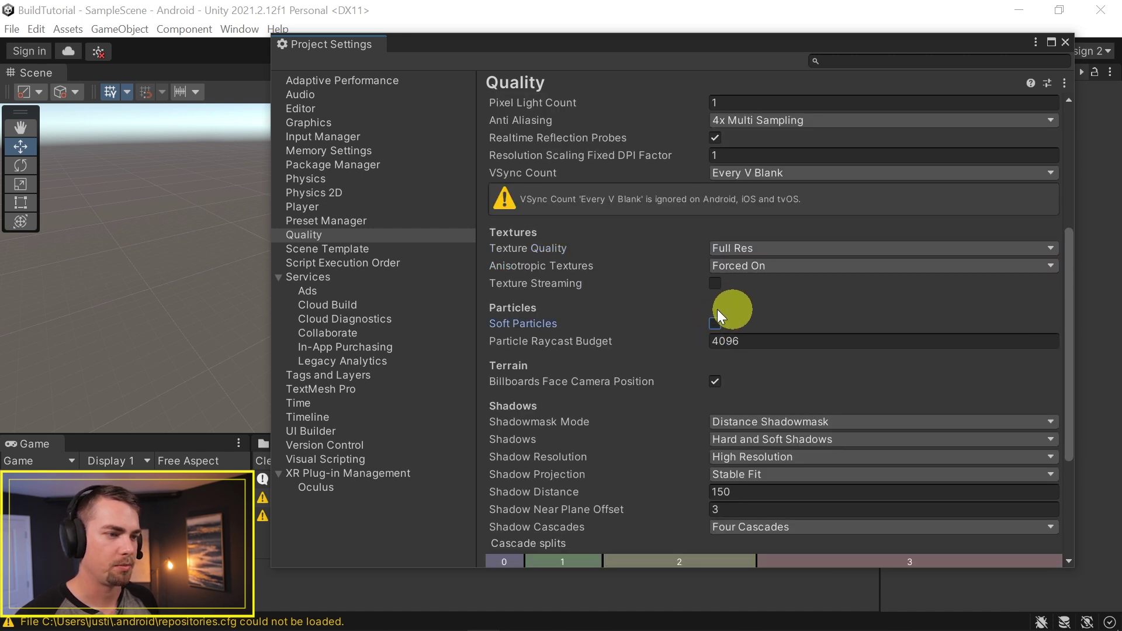
Step: Try Every Second V Blank as the Standalone VR level's VSync Count and restore it to Every V Blank
scroll(716, 331, up, 2)
click(704, 226)
click(703, 233)
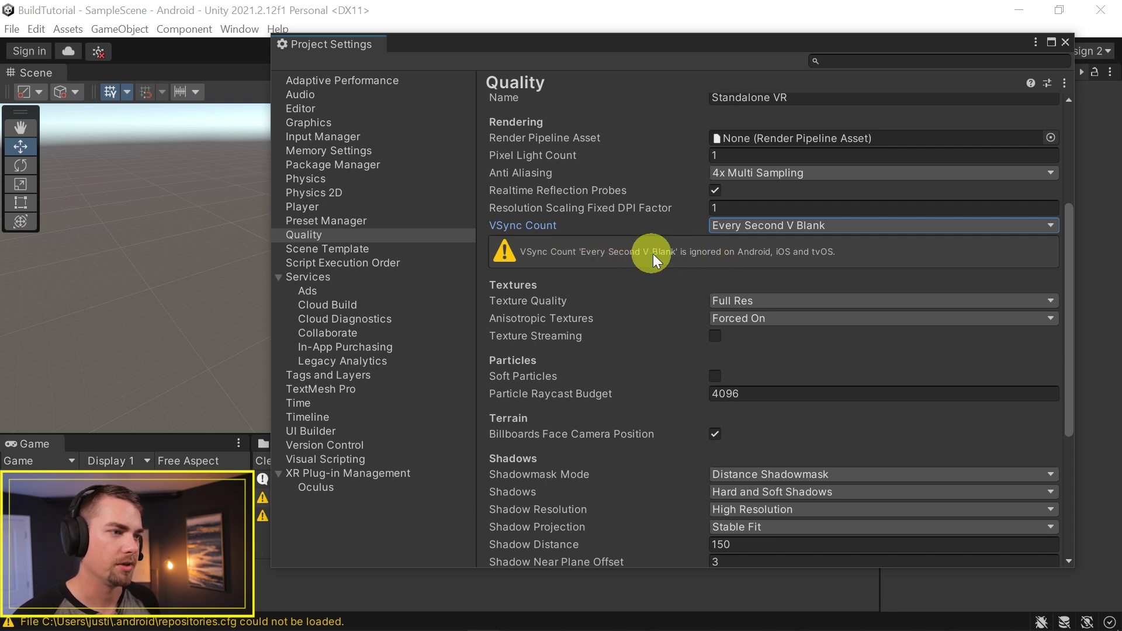
click(735, 229)
click(736, 256)
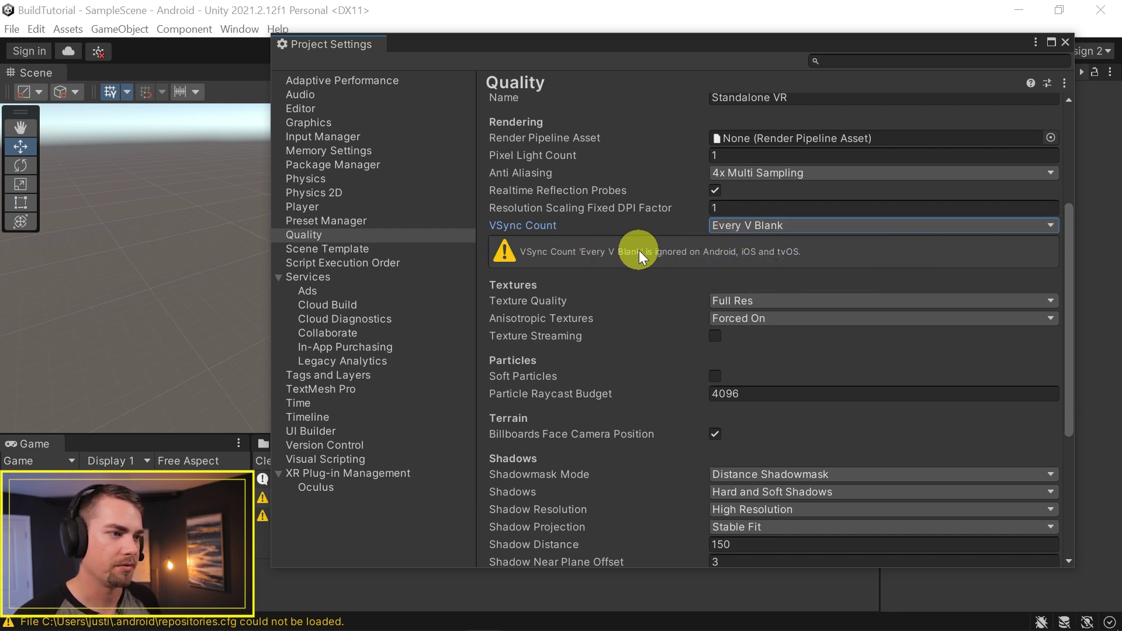
Step: Set the Standalone VR quality level's VSync Count to Don't Sync and review its remaining settings
click(766, 226)
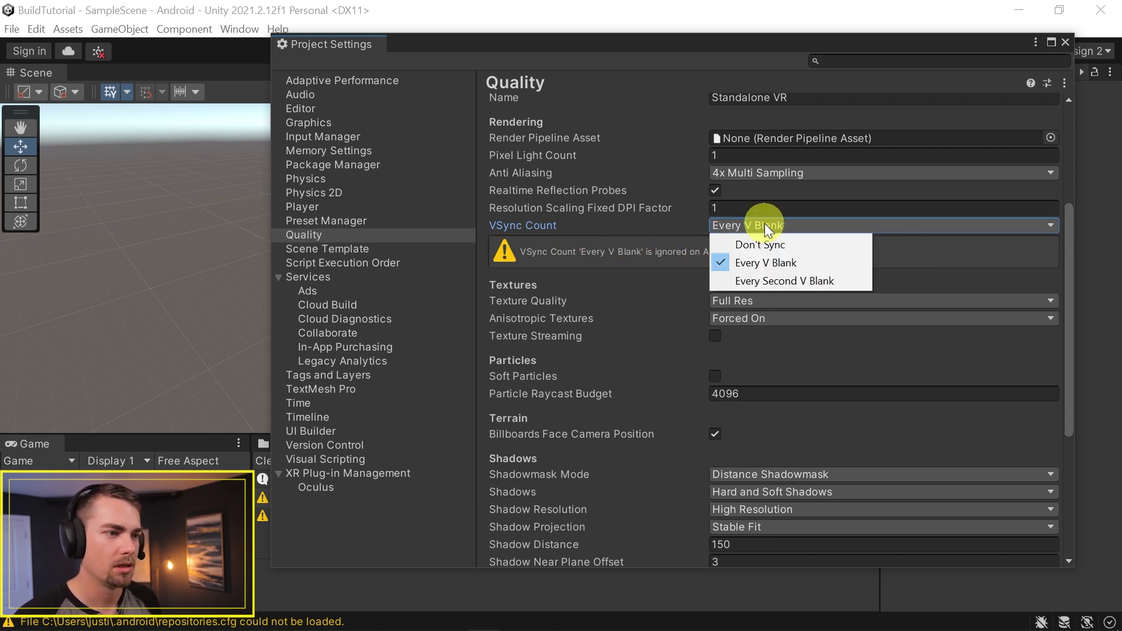
click(754, 241)
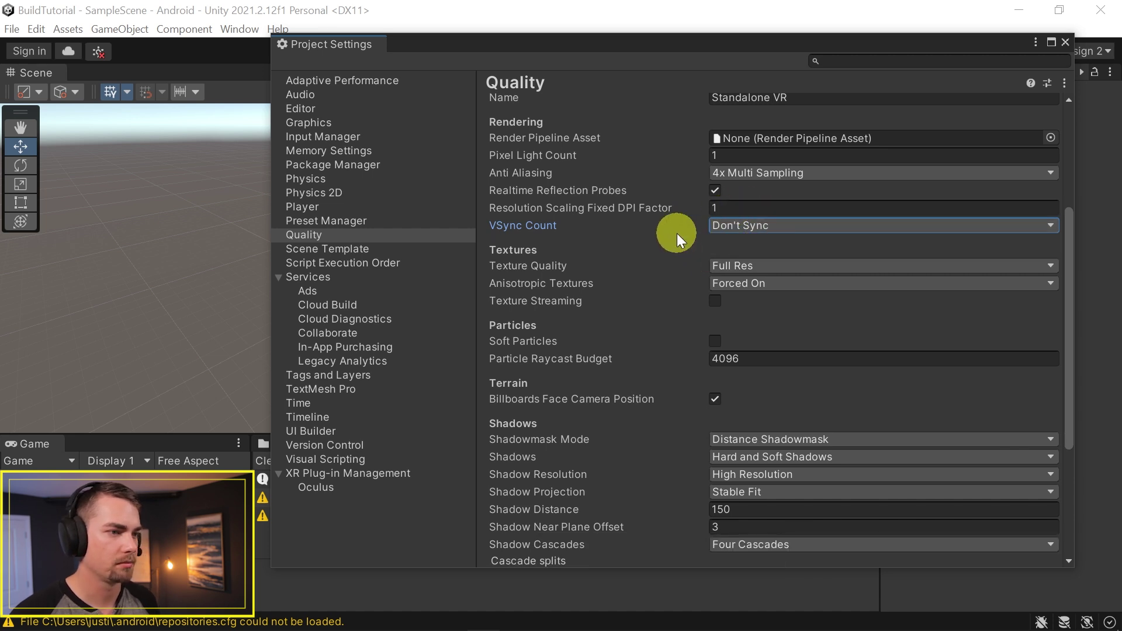
scroll(677, 233, down, 3)
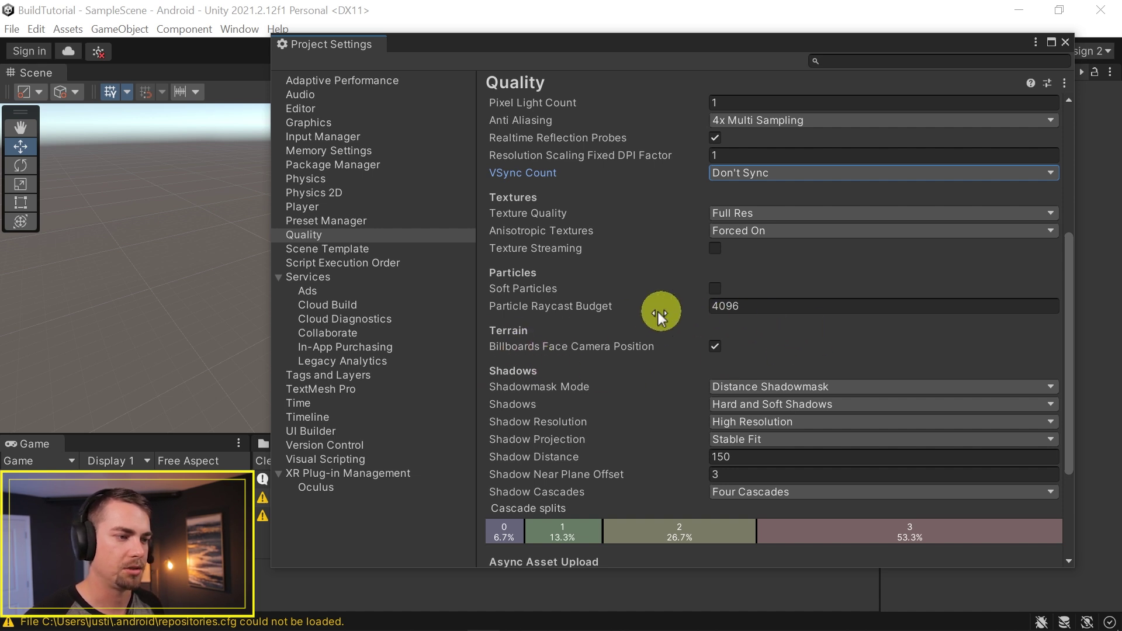
scroll(804, 347, down, 5)
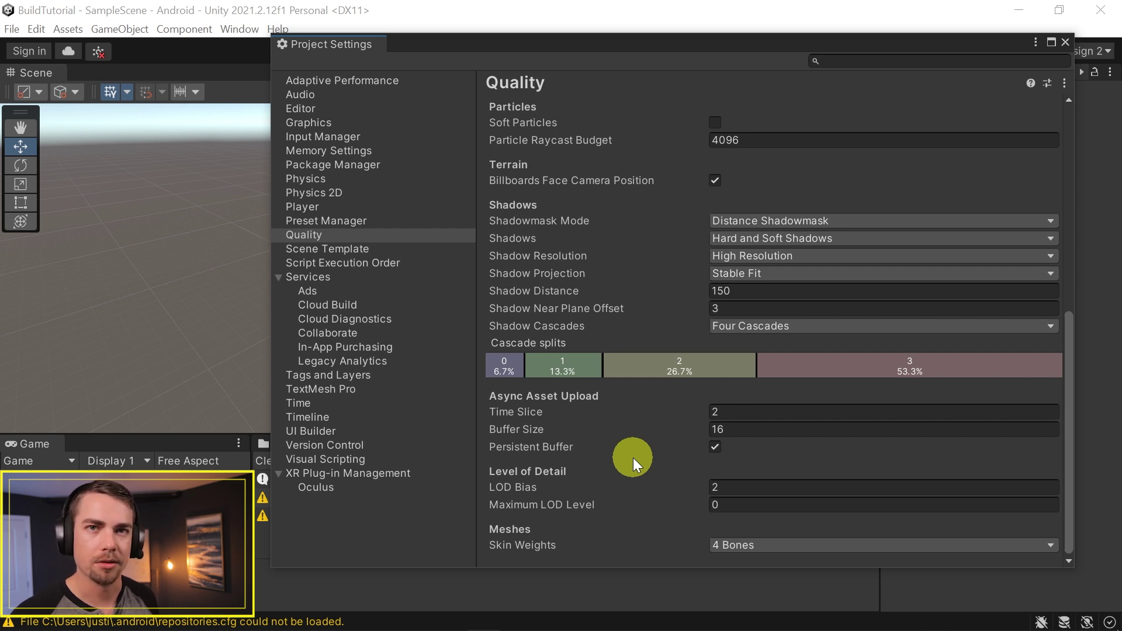
Step: Set the project's Fixed Timestep to 1/72 in the Time settings and close the Project Settings
click(307, 179)
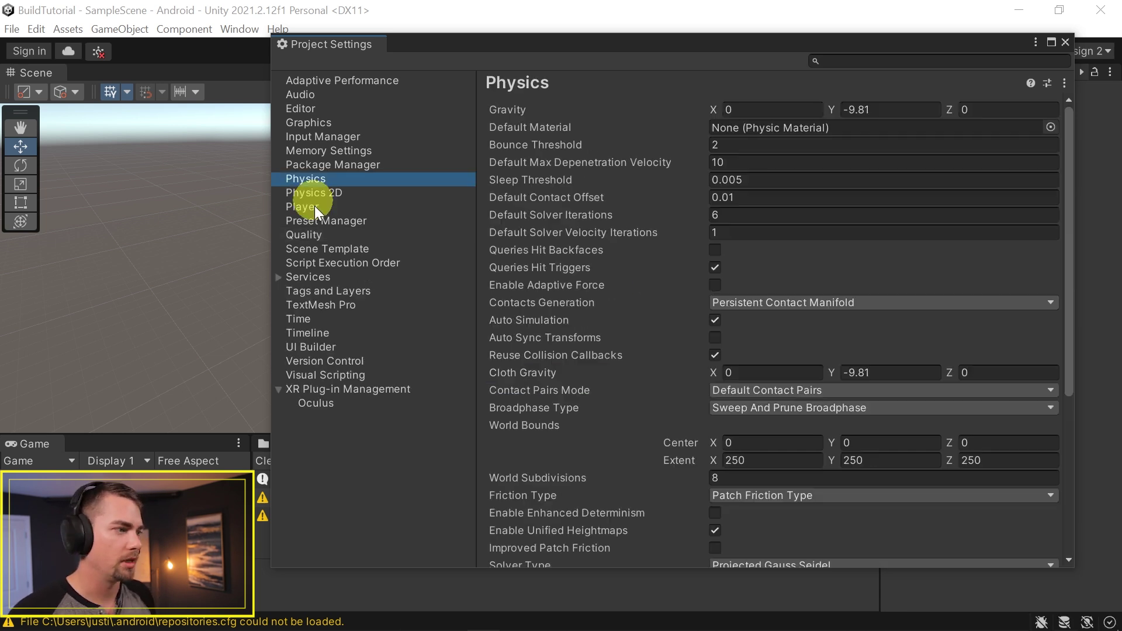
click(306, 318)
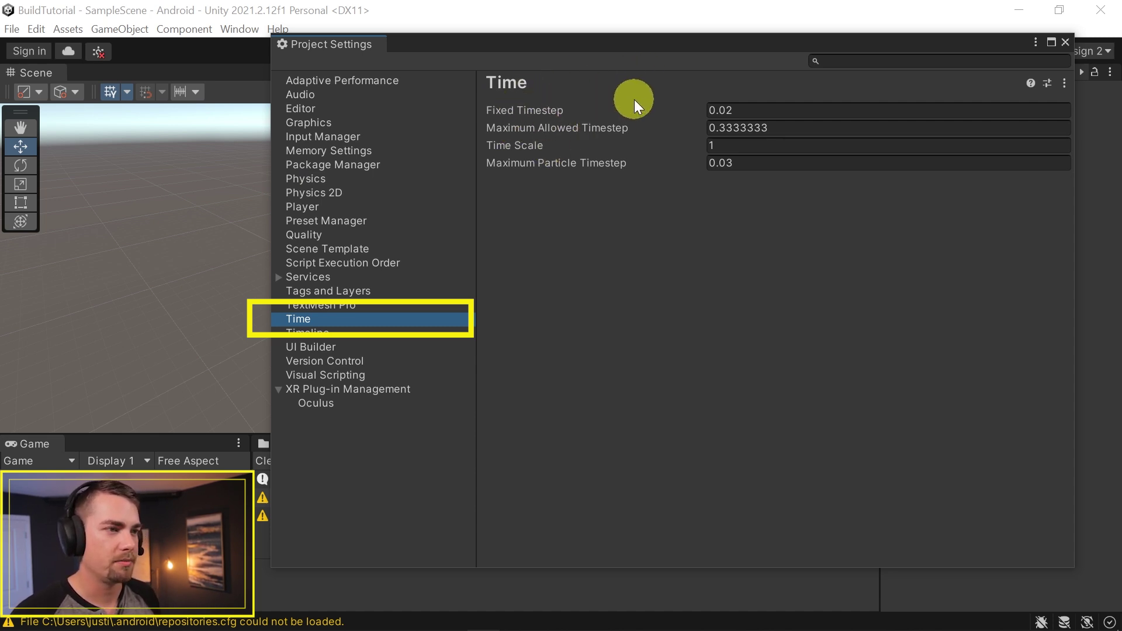
click(726, 110)
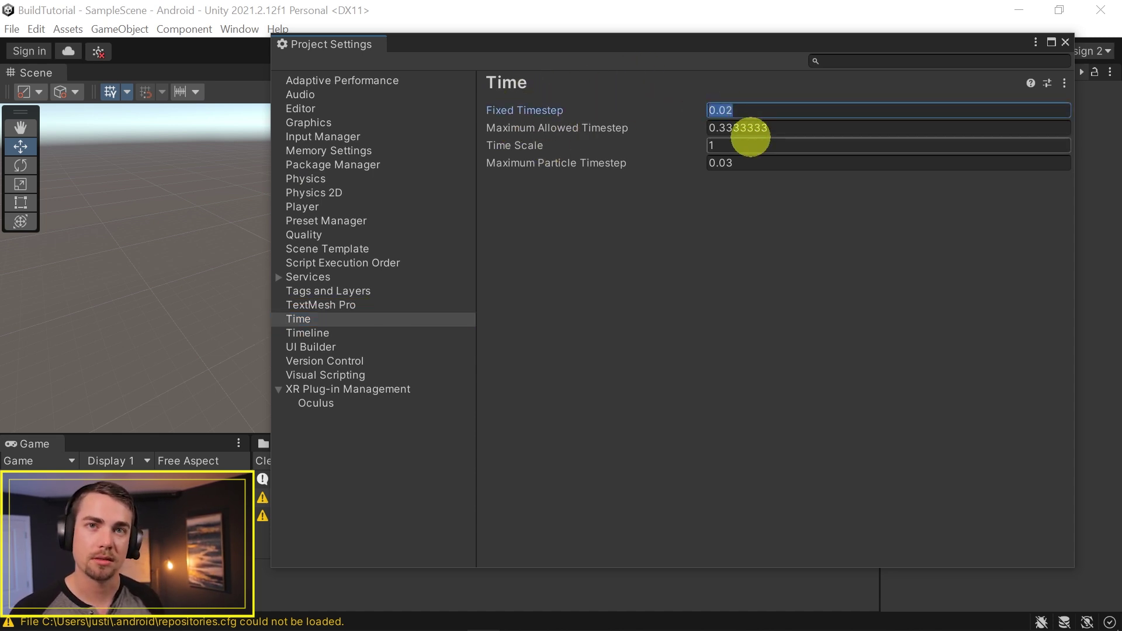
text(1/)
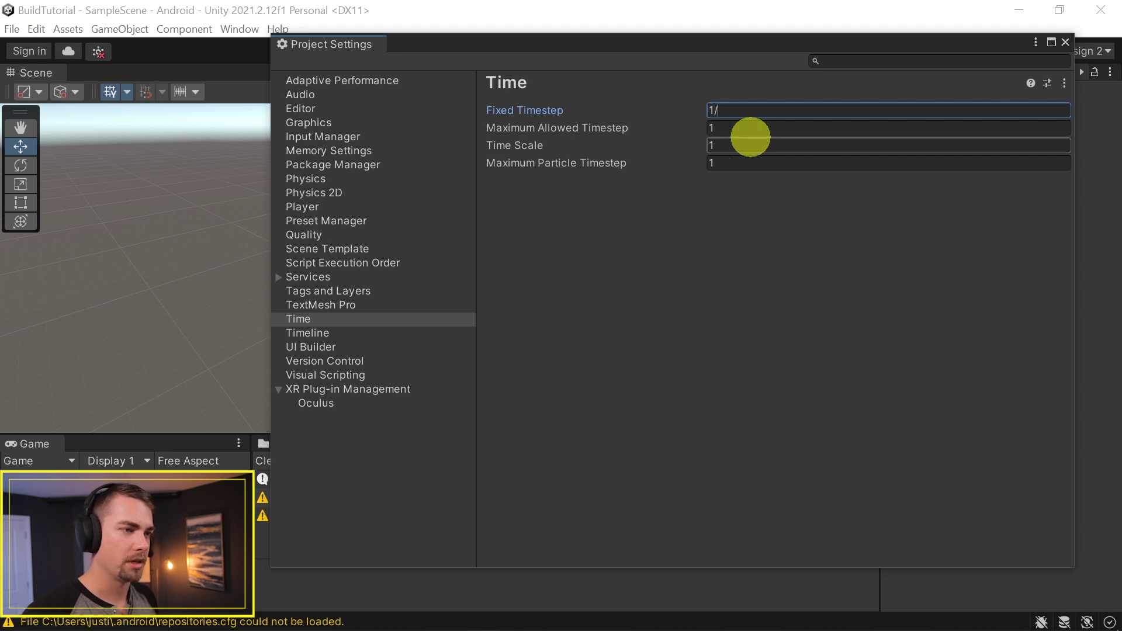
text(72)
key(Return)
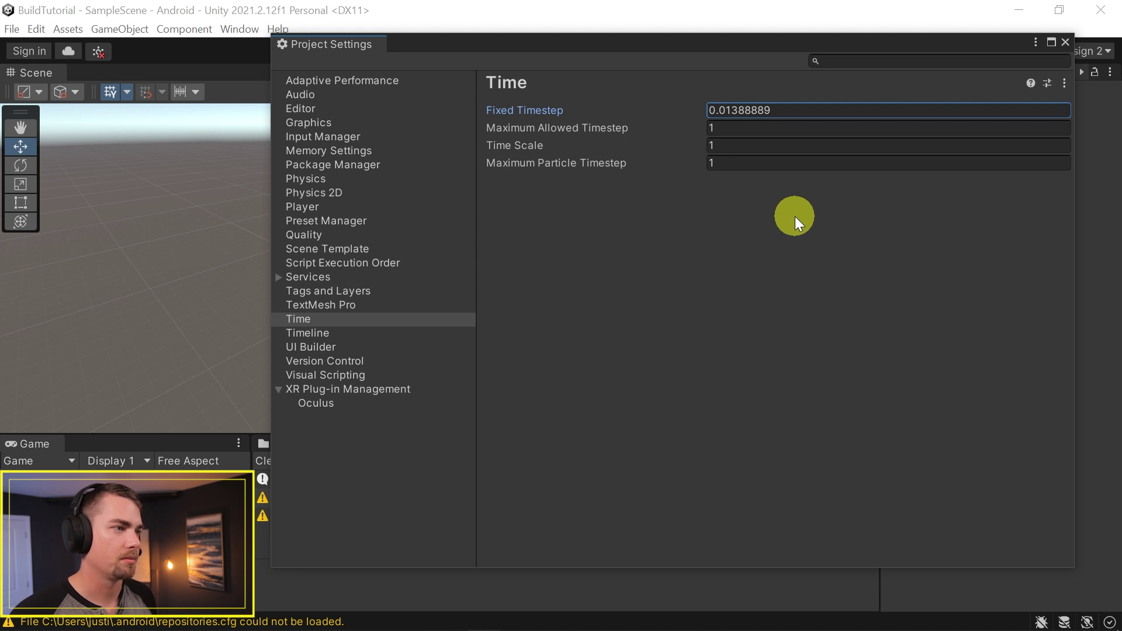
click(1064, 42)
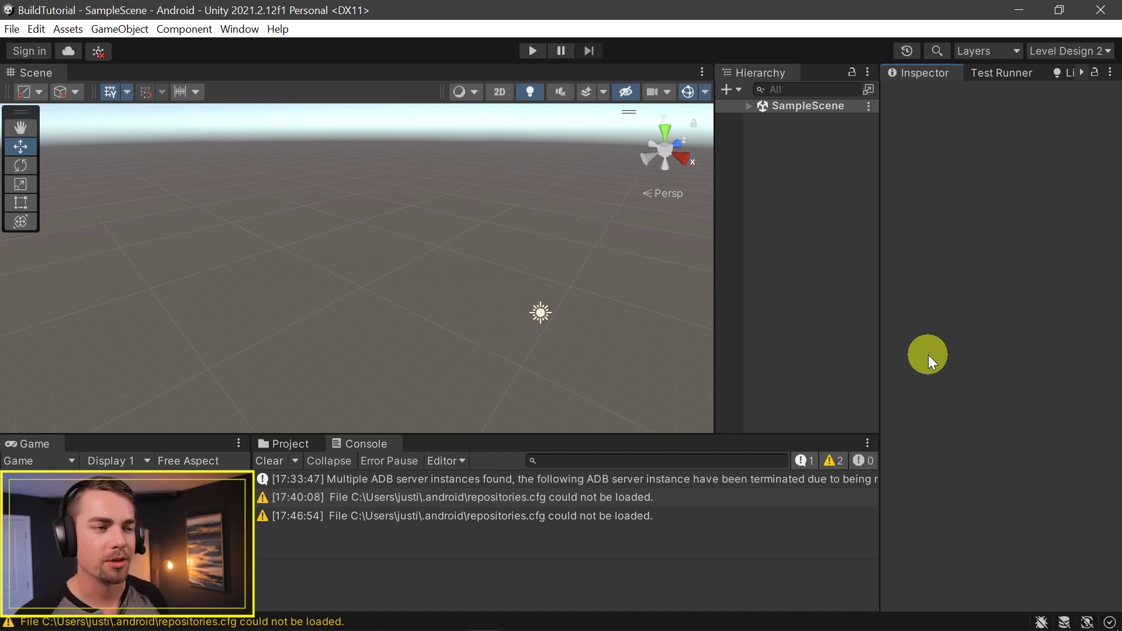
Step: Override the Android build's Max Texture Size with Max 2048 in the Build Settings and apply the override
click(749, 106)
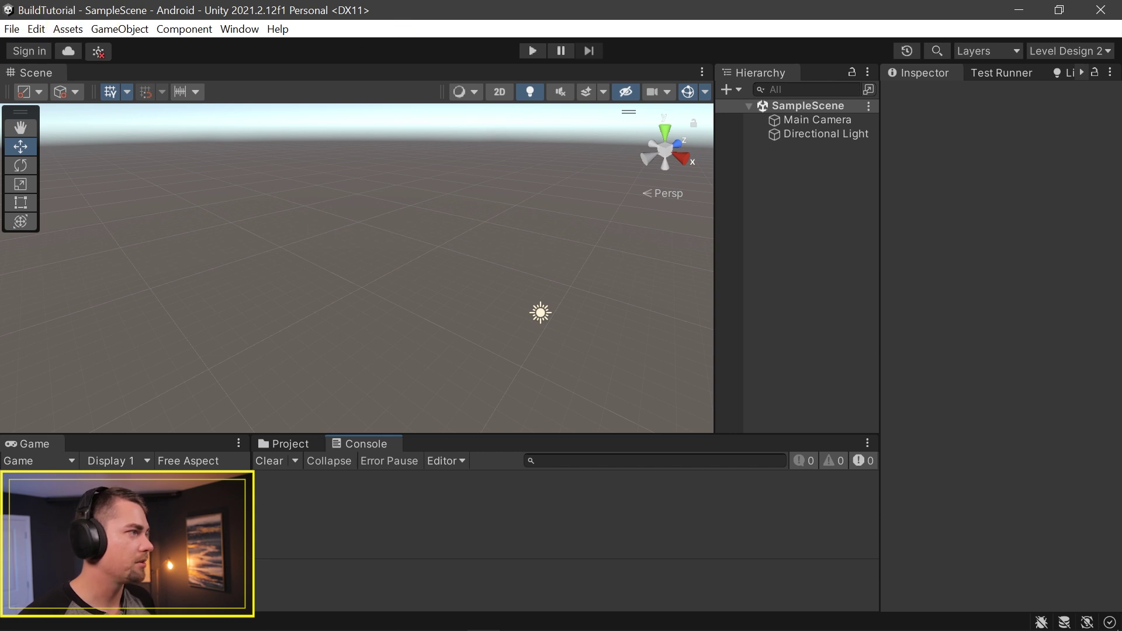
click(13, 29)
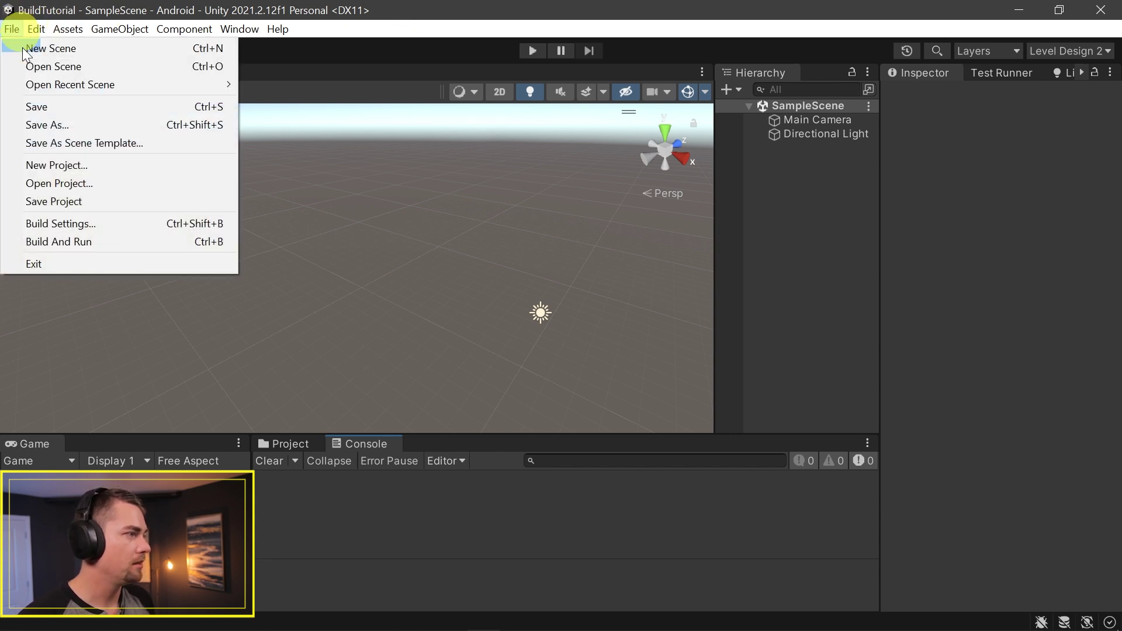
click(52, 223)
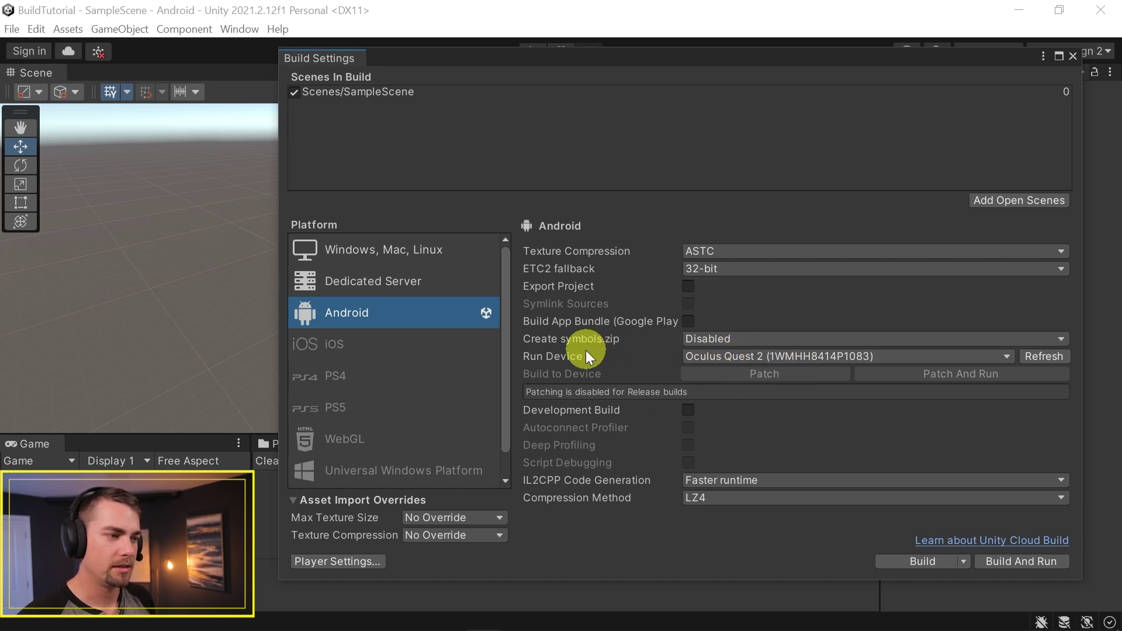
click(474, 518)
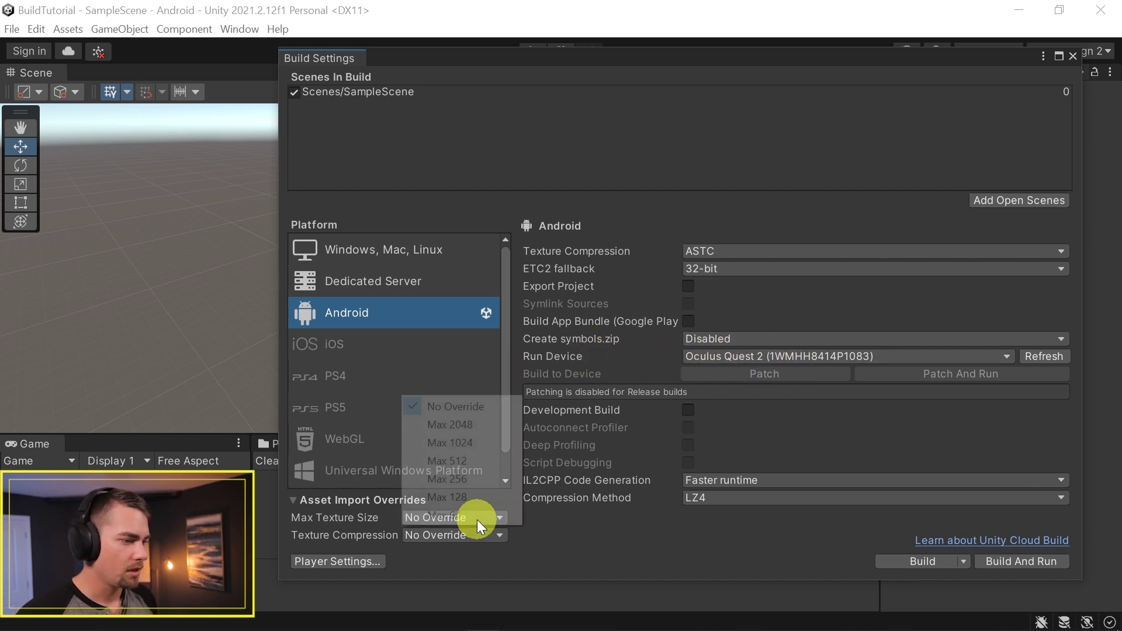
click(467, 427)
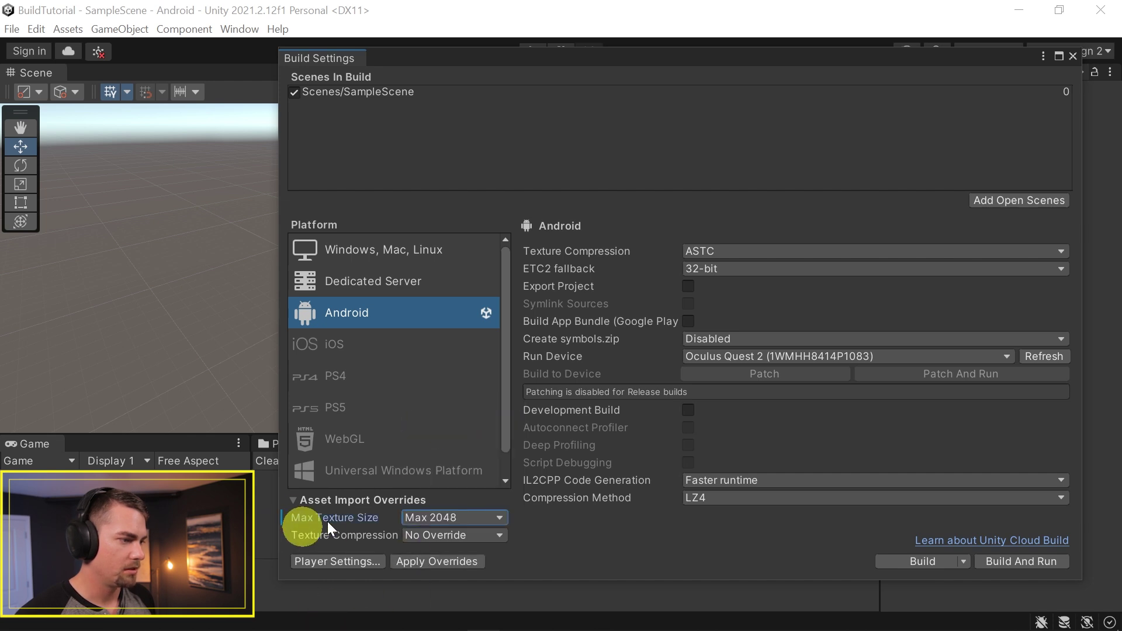
click(449, 562)
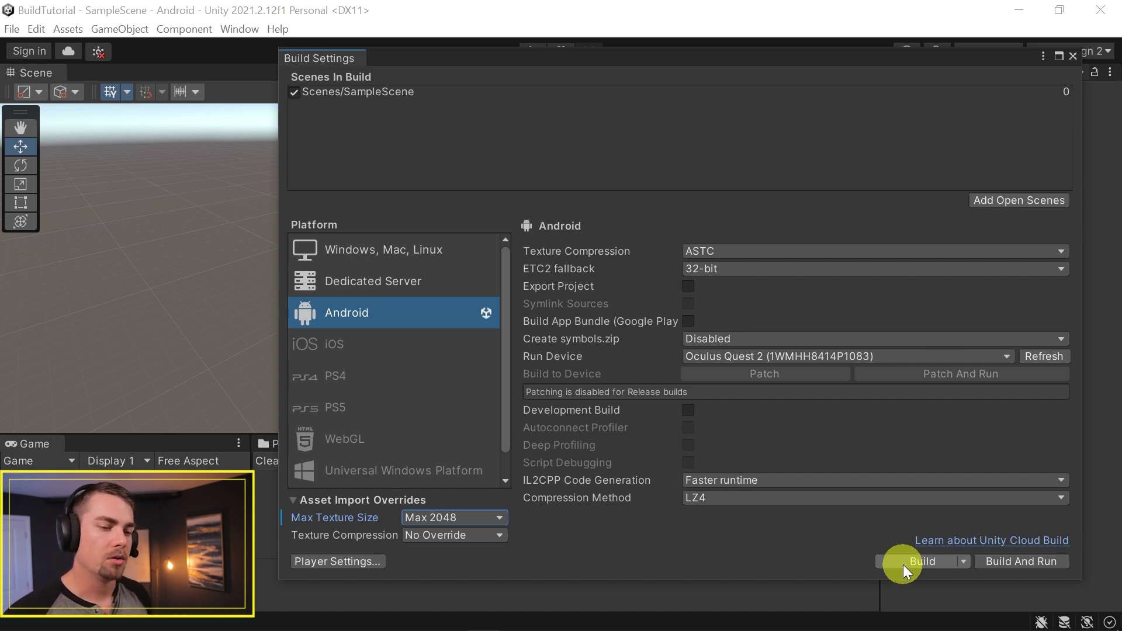
Step: Start an Android Build And Run and create and open a folder named Builds inside the BuildTutorial project folder
click(980, 563)
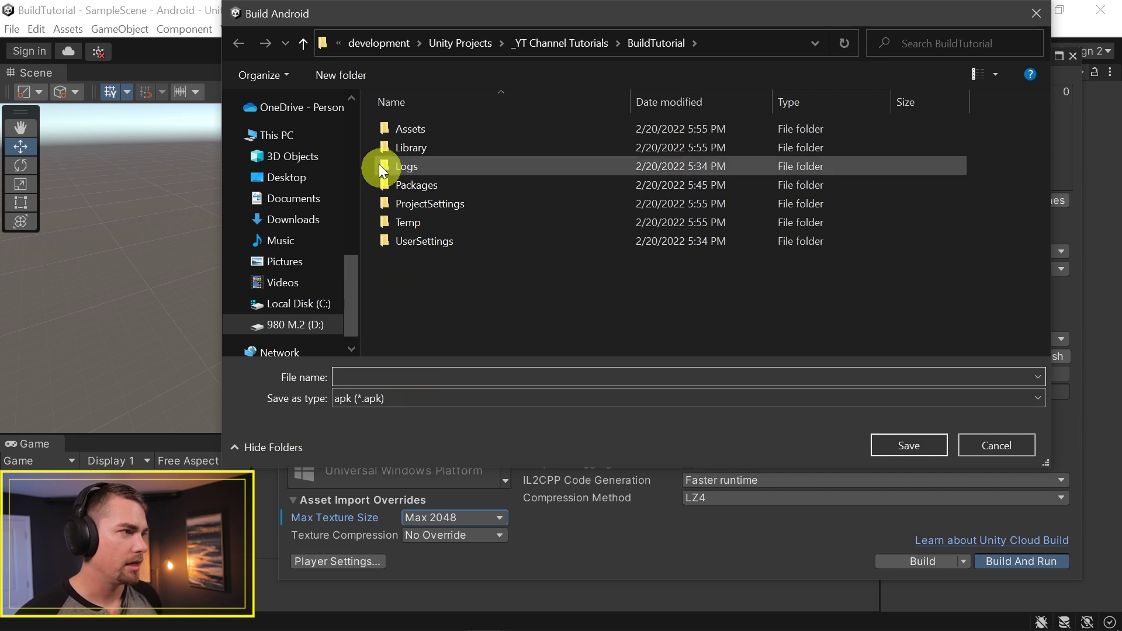
click(342, 76)
text(Builds)
key(Return)
double_click(453, 146)
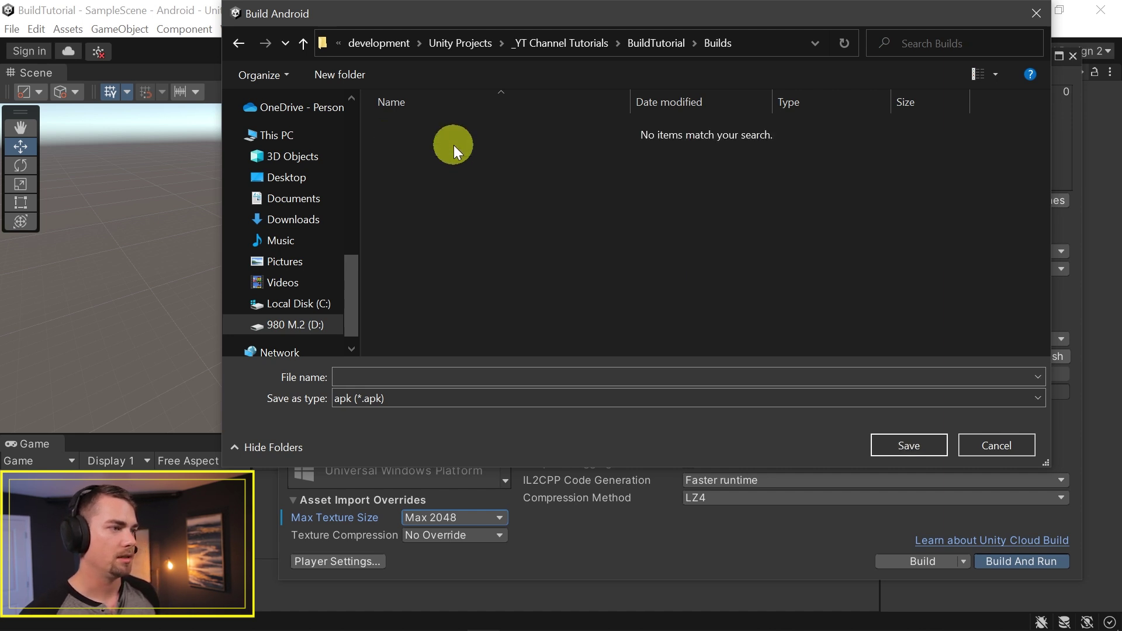
Step: Save the APK as BuildTutorial_v1.1.1 to run the build, and close the Build Settings
click(401, 375)
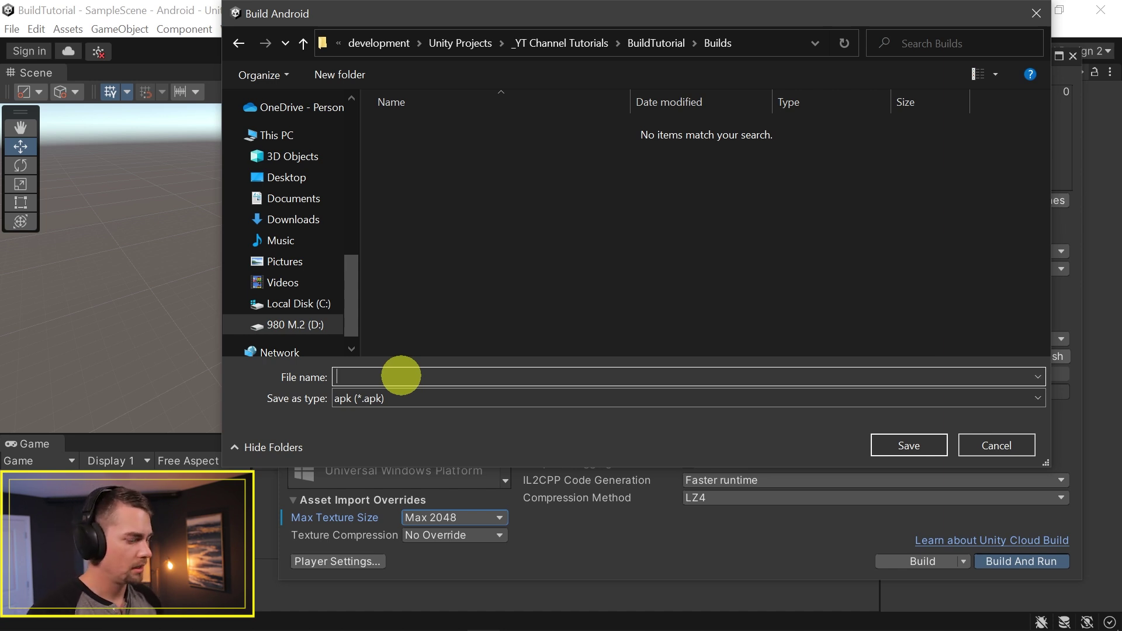
text(BuildTutorial_v1.1.1)
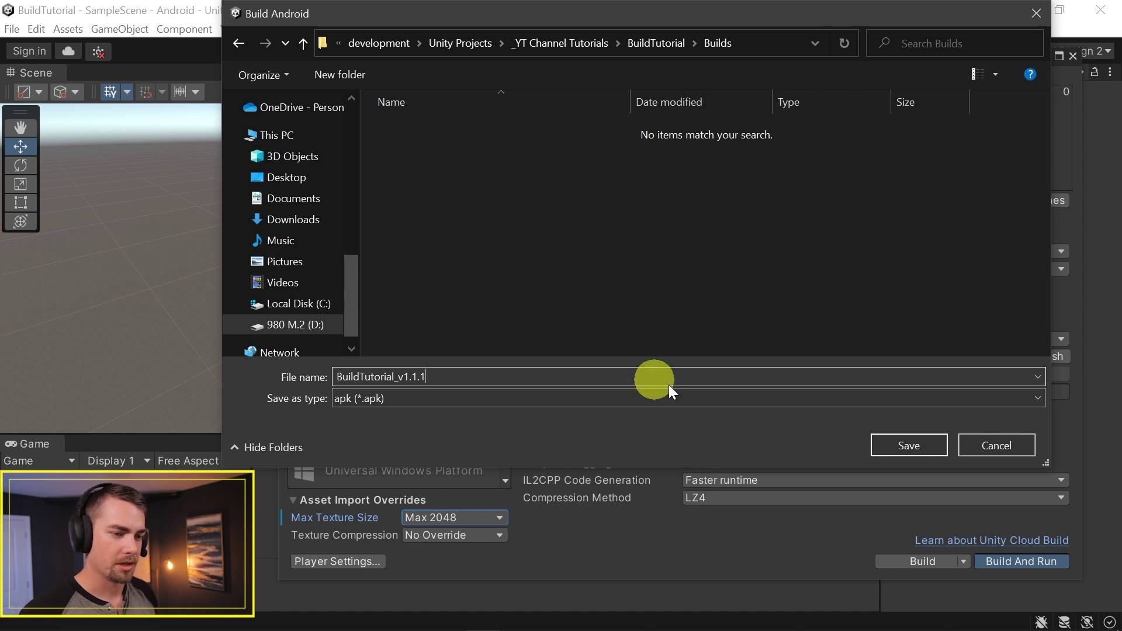
click(881, 448)
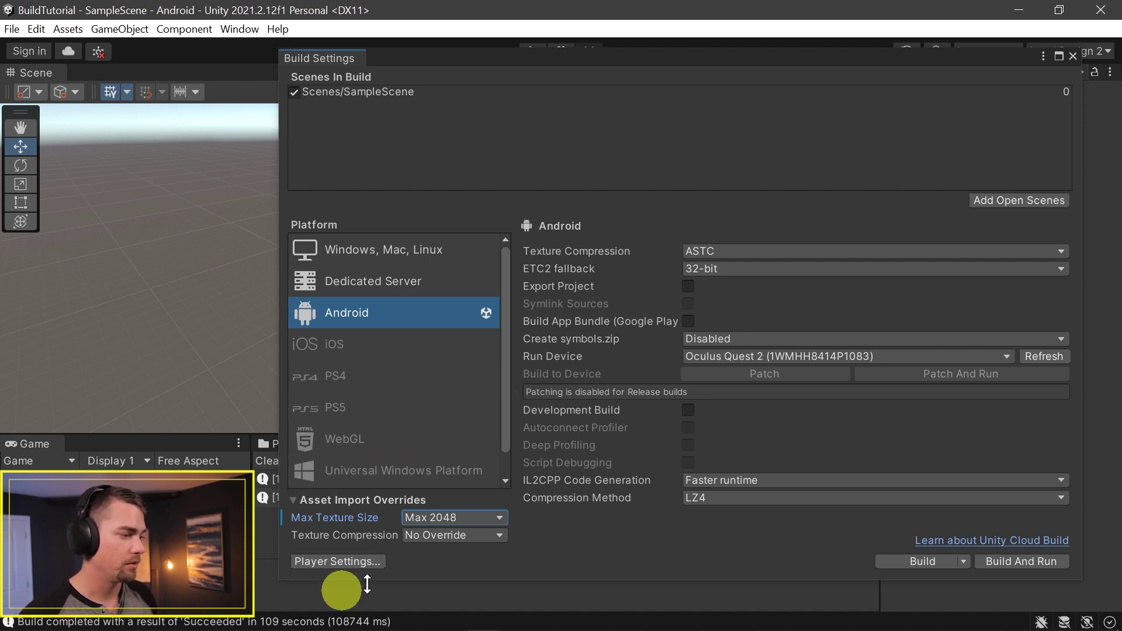
click(1072, 56)
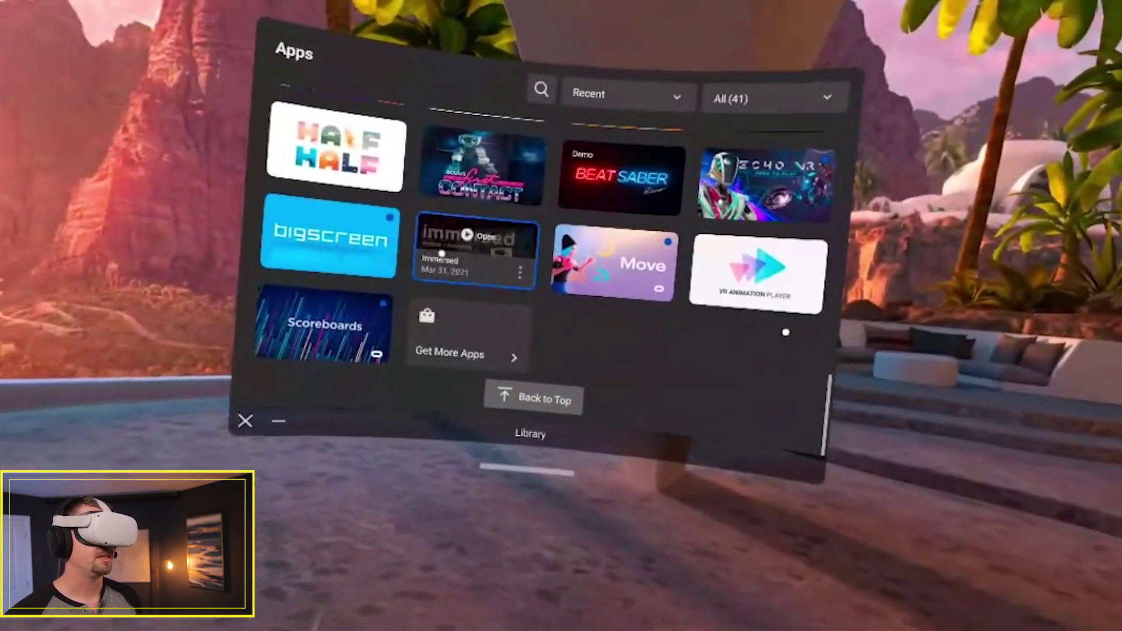
Step: Filter the Quest 2 headset's app library by Unknown Sources and launch BuildTutorial to test it
scroll(734, 311, up, 10)
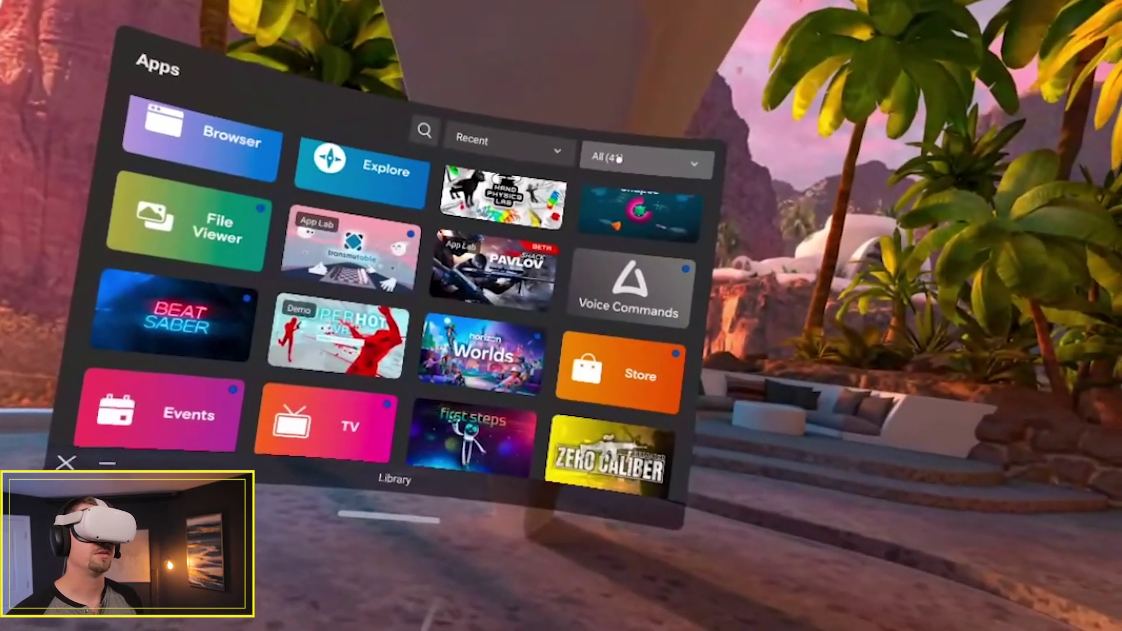
click(618, 158)
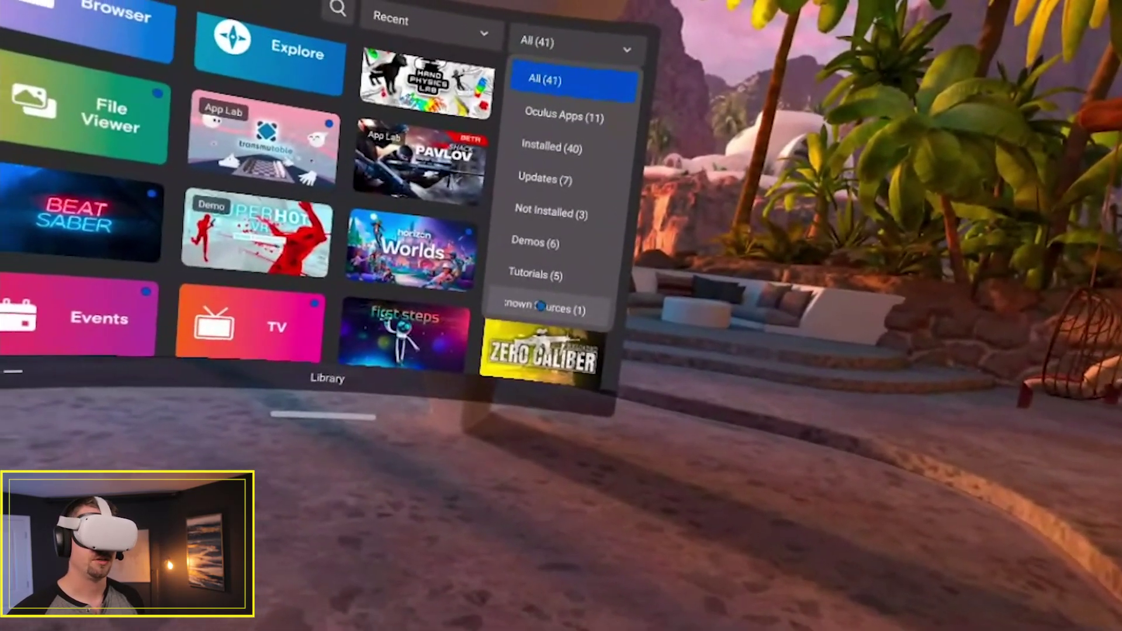
click(547, 305)
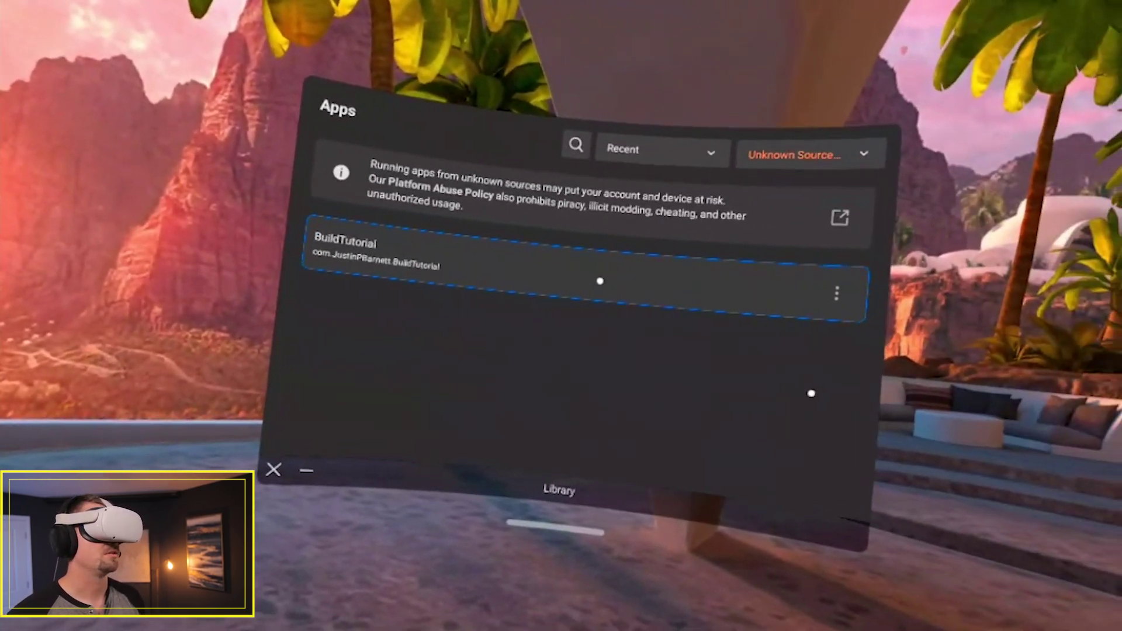
click(601, 281)
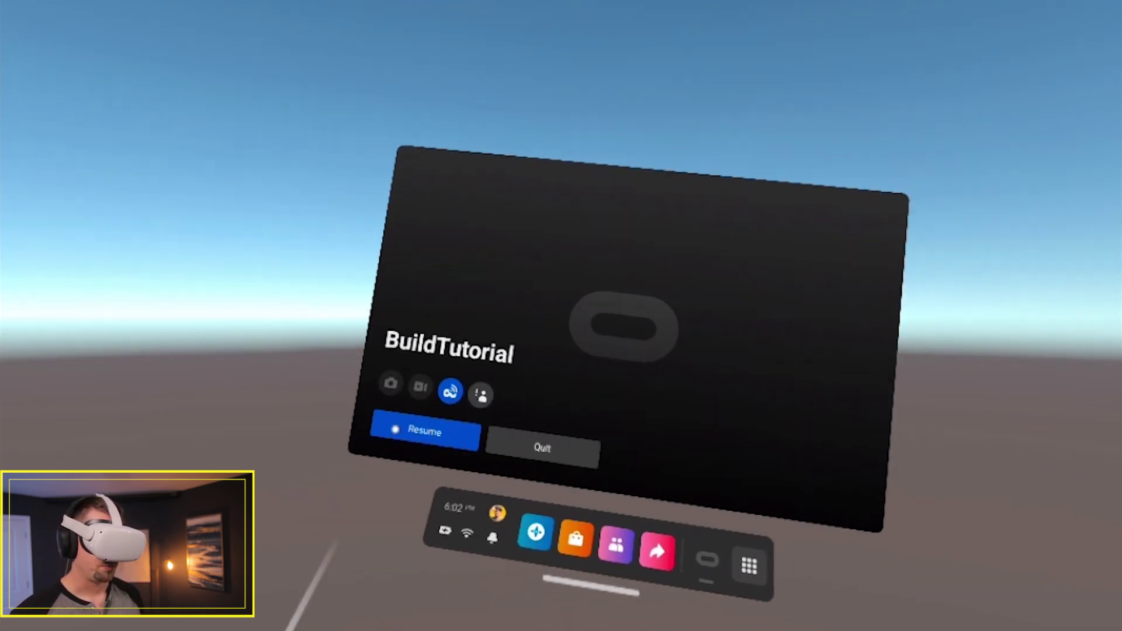
click(482, 454)
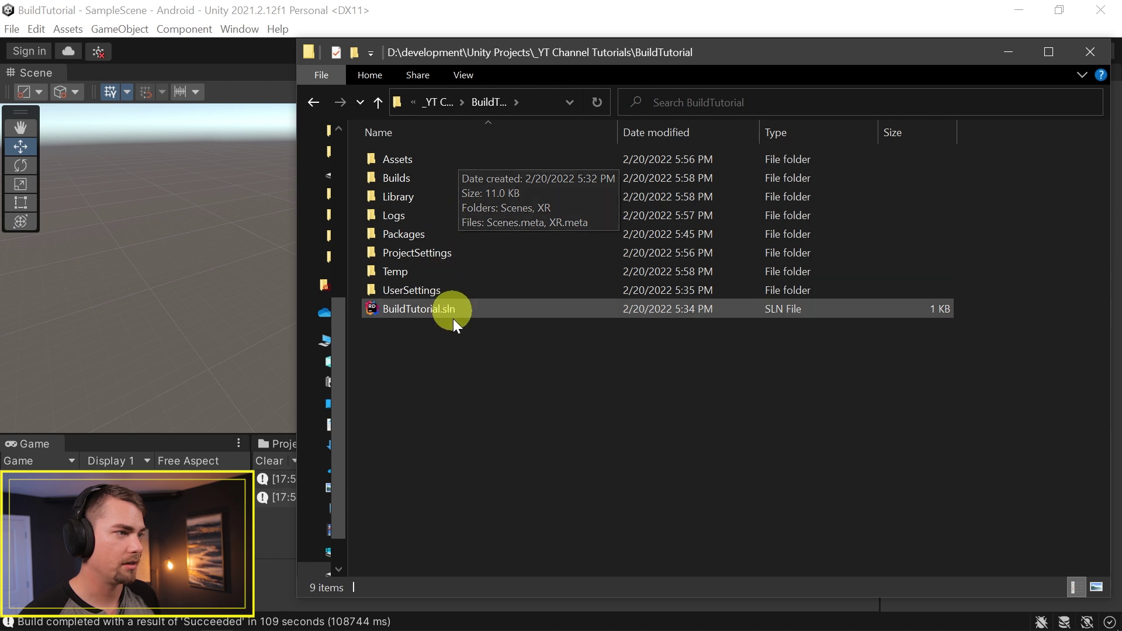
Step: Switch to File Explorer and open the Builds folder inside the BuildTutorial project folder
click(438, 103)
double_click(445, 198)
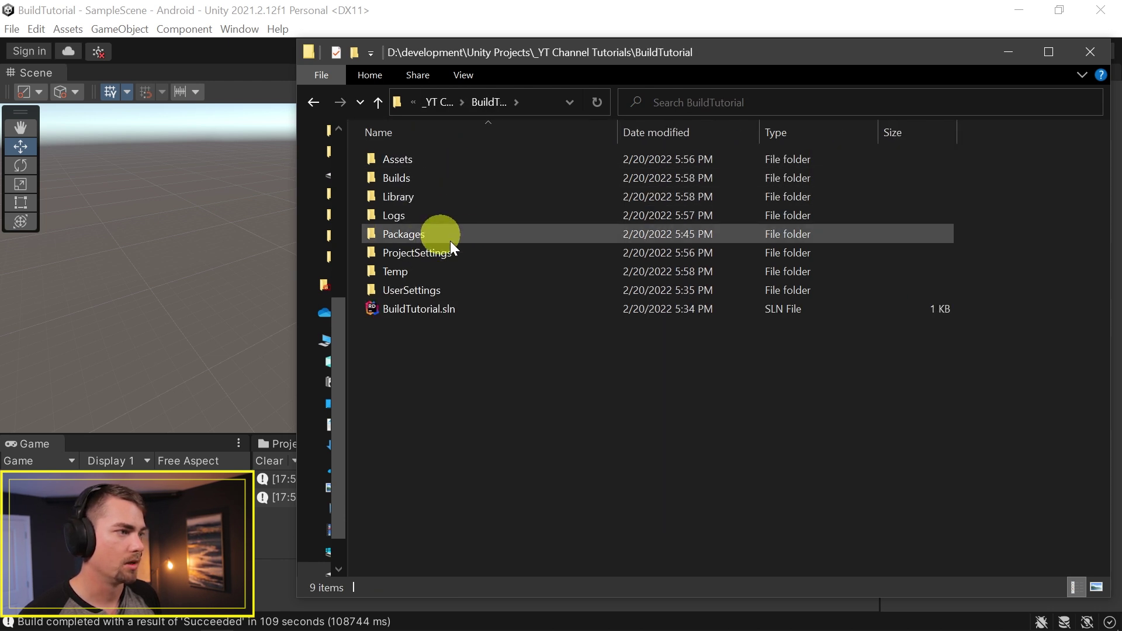
double_click(455, 177)
click(455, 178)
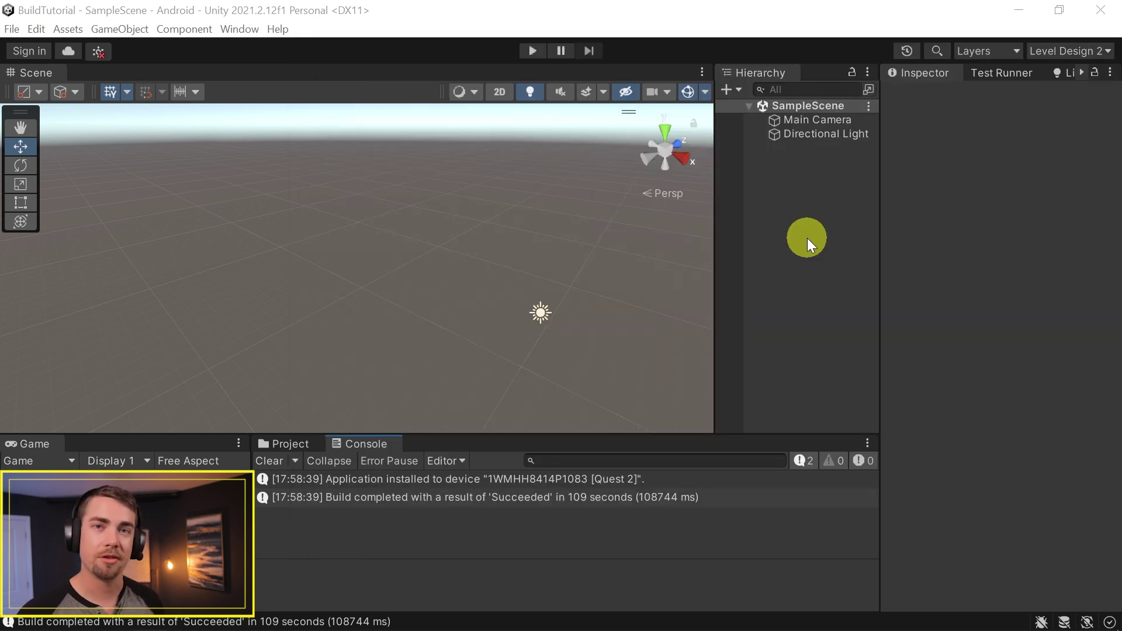
Step: Switch the project's build platform to Windows, Mac, Linux in the Build Settings
click(12, 28)
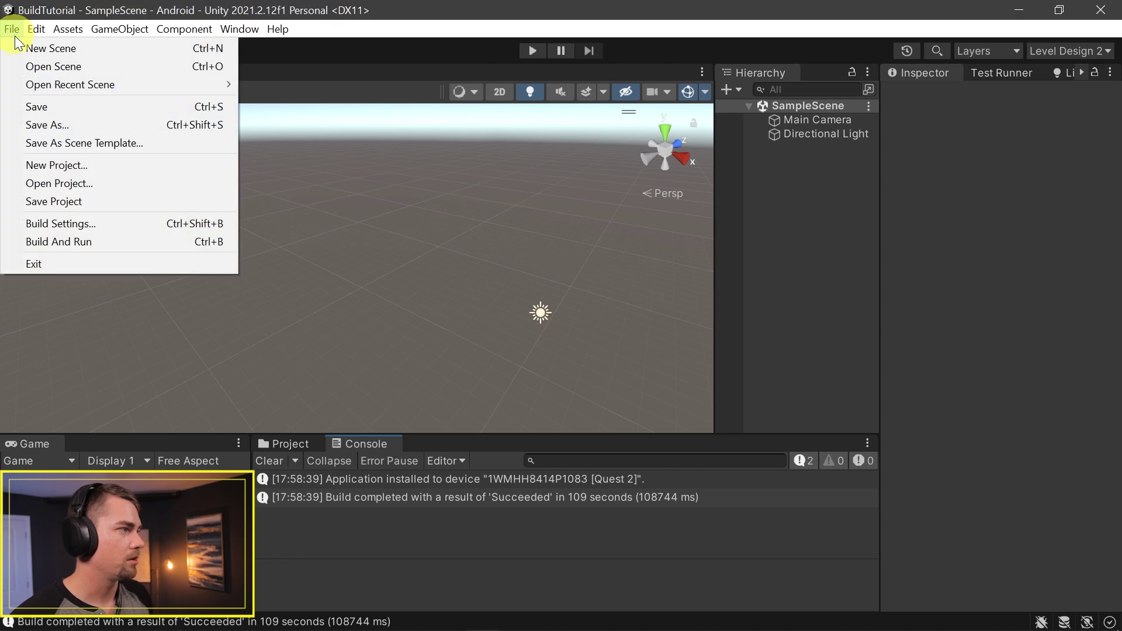
click(45, 226)
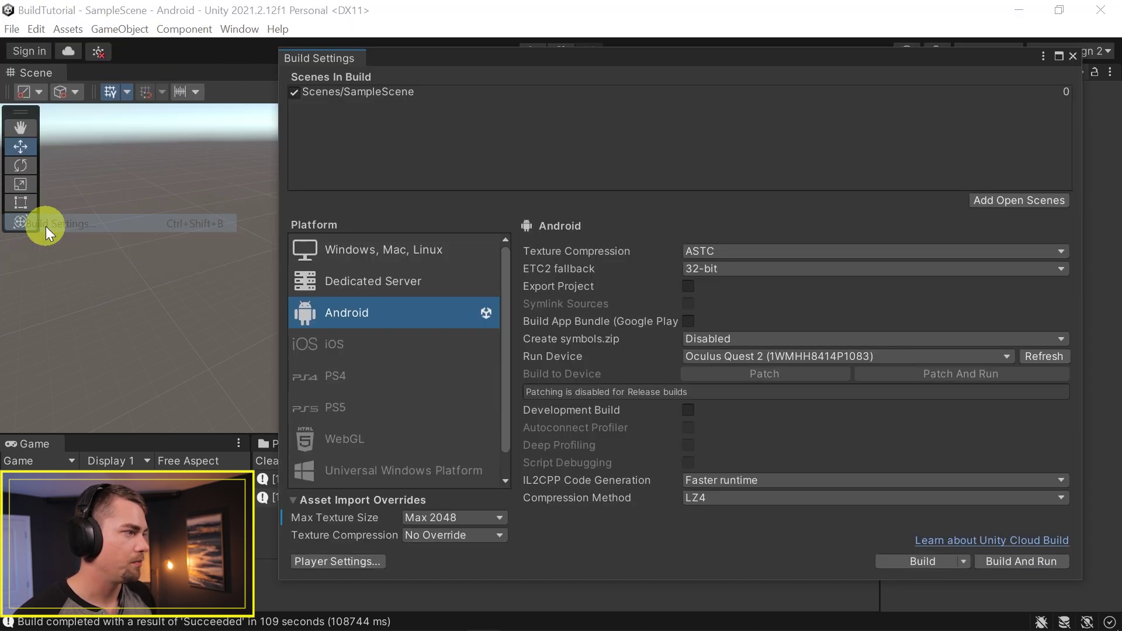
click(380, 252)
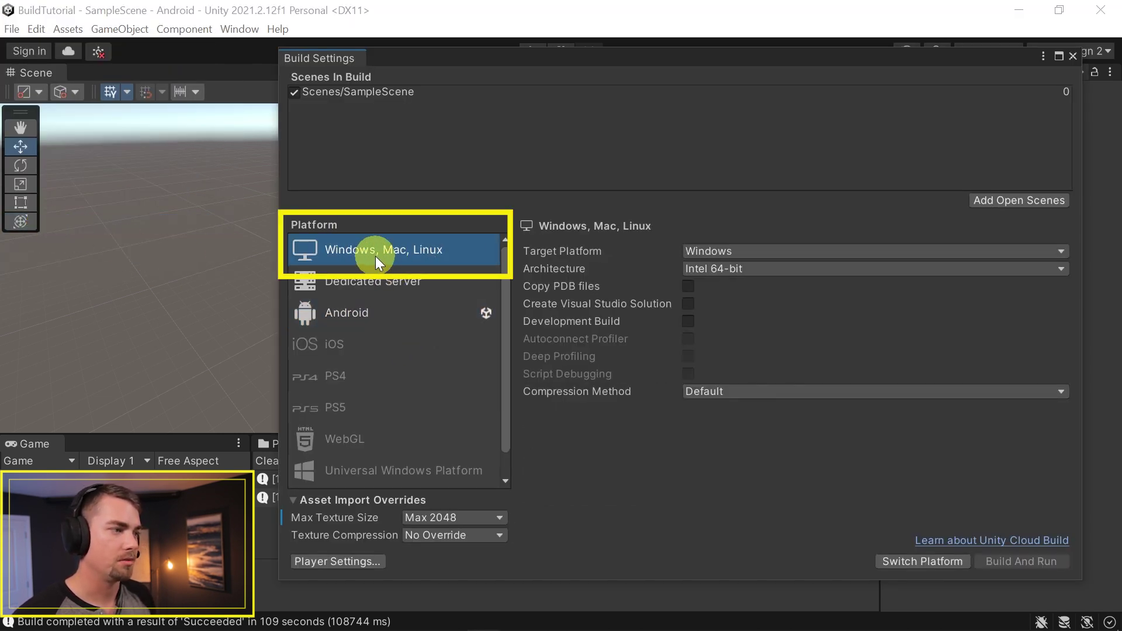
click(922, 561)
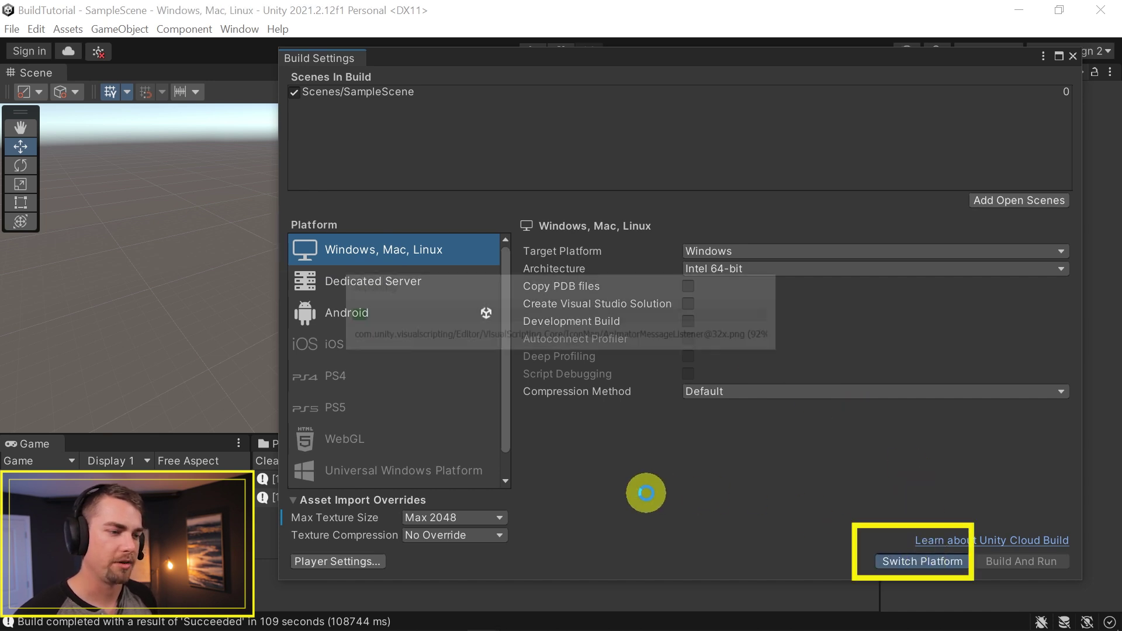
Step: Set the Max Texture Size asset import override to No Override and apply the change
click(480, 519)
click(500, 408)
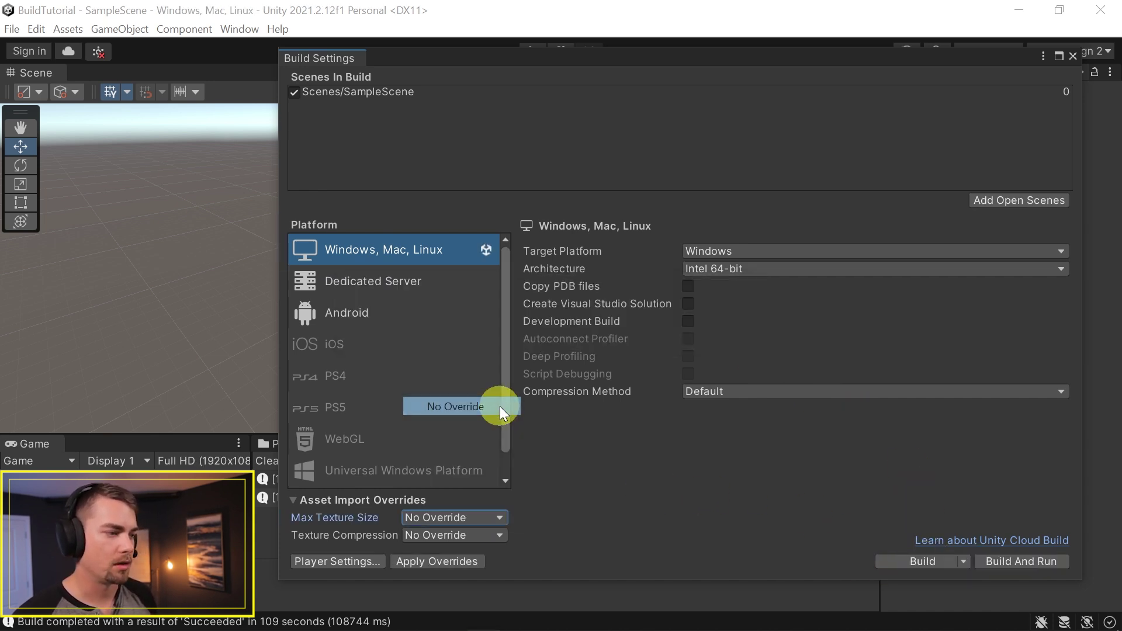
click(451, 565)
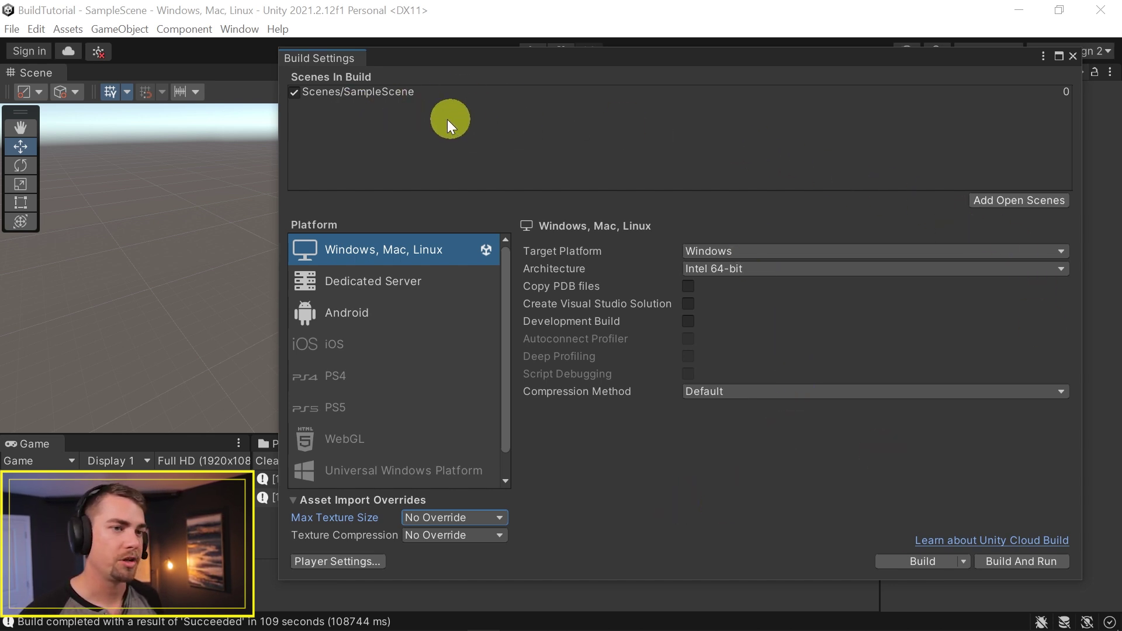
Step: Close the Build Settings and open the Player page of the Project Settings
click(1072, 56)
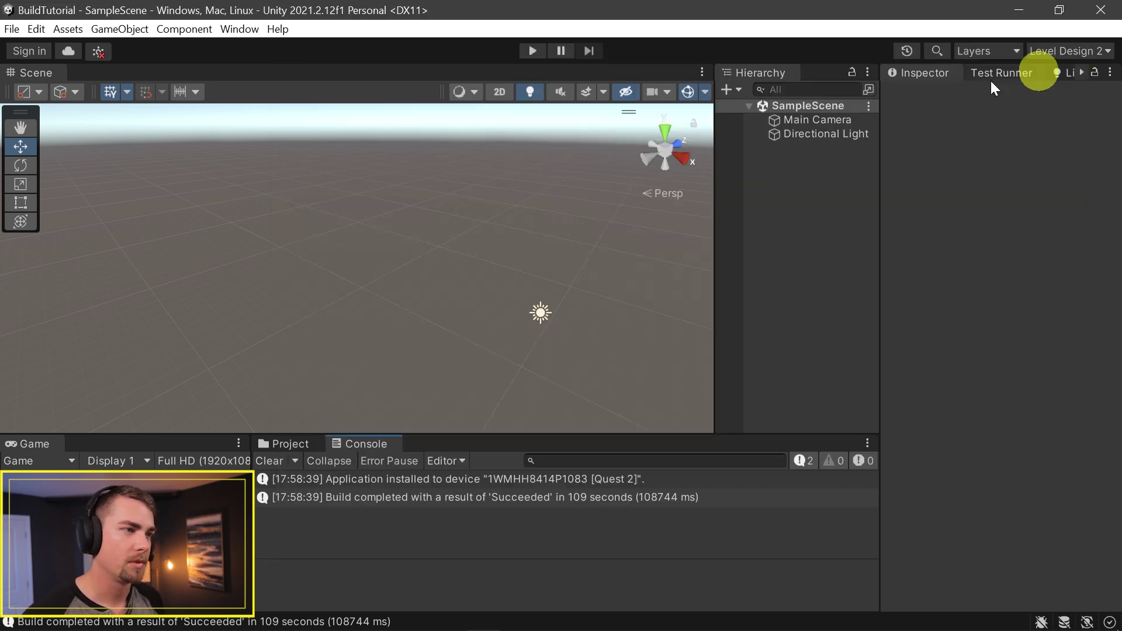
click(38, 31)
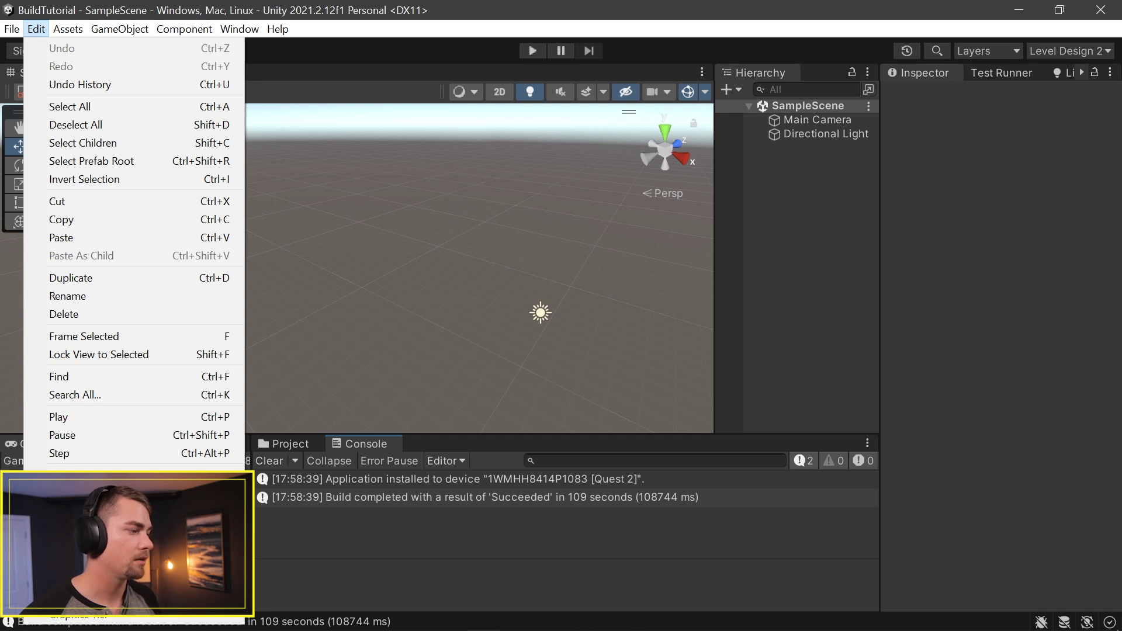
click(82, 538)
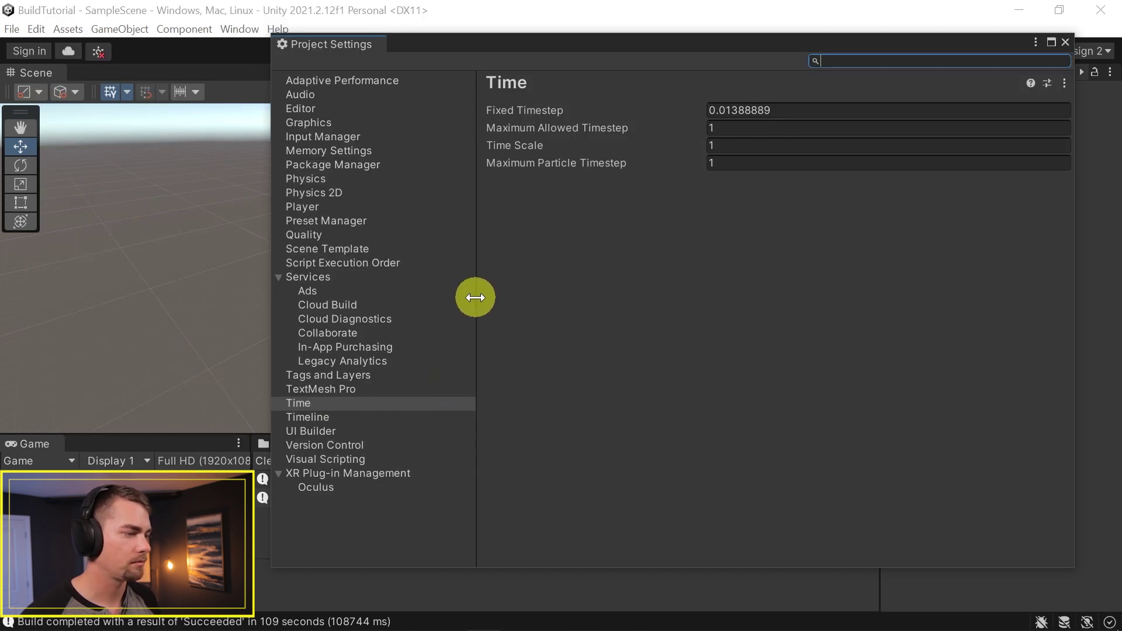
click(278, 278)
click(331, 208)
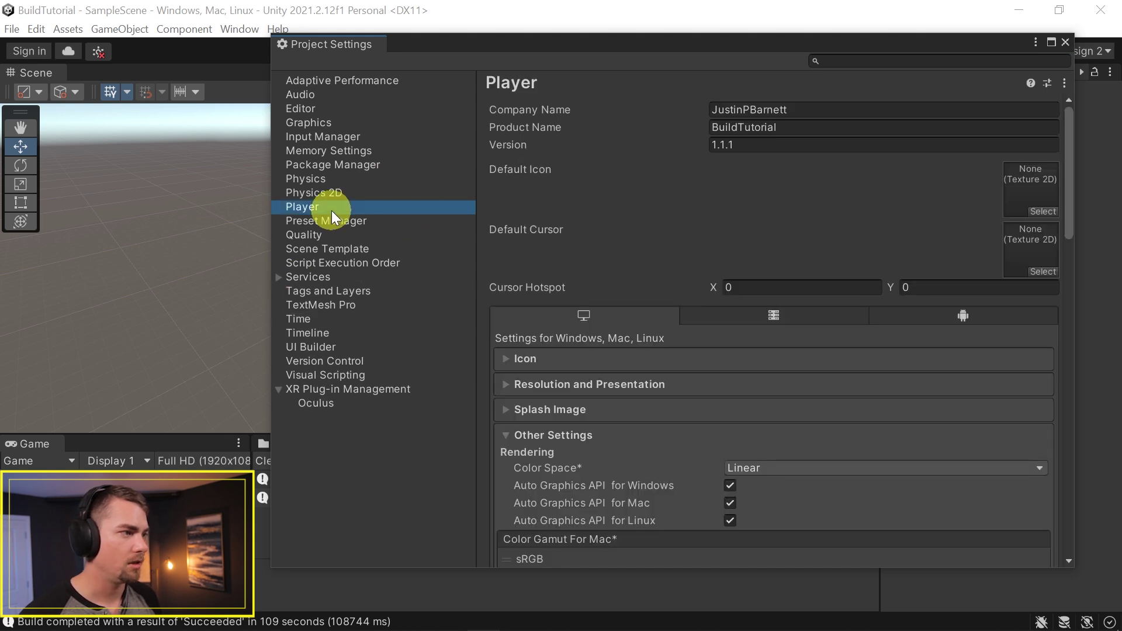
Step: Compare the Player rendering settings for Android with those for Windows, Mac, Linux
scroll(636, 243, down, 3)
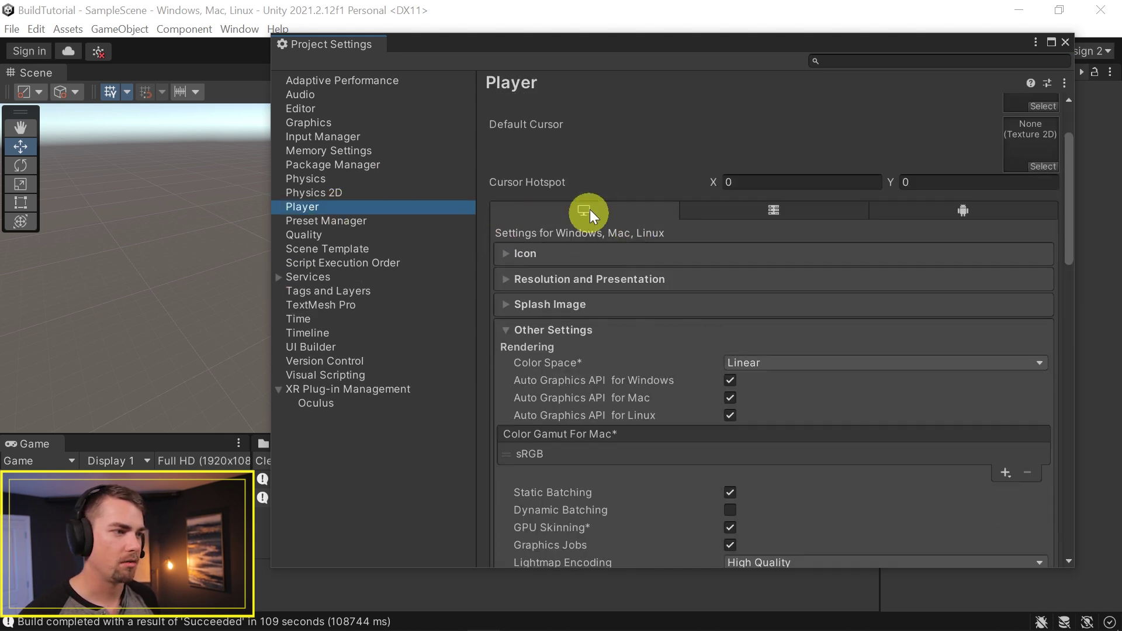
click(921, 207)
scroll(690, 304, down, 4)
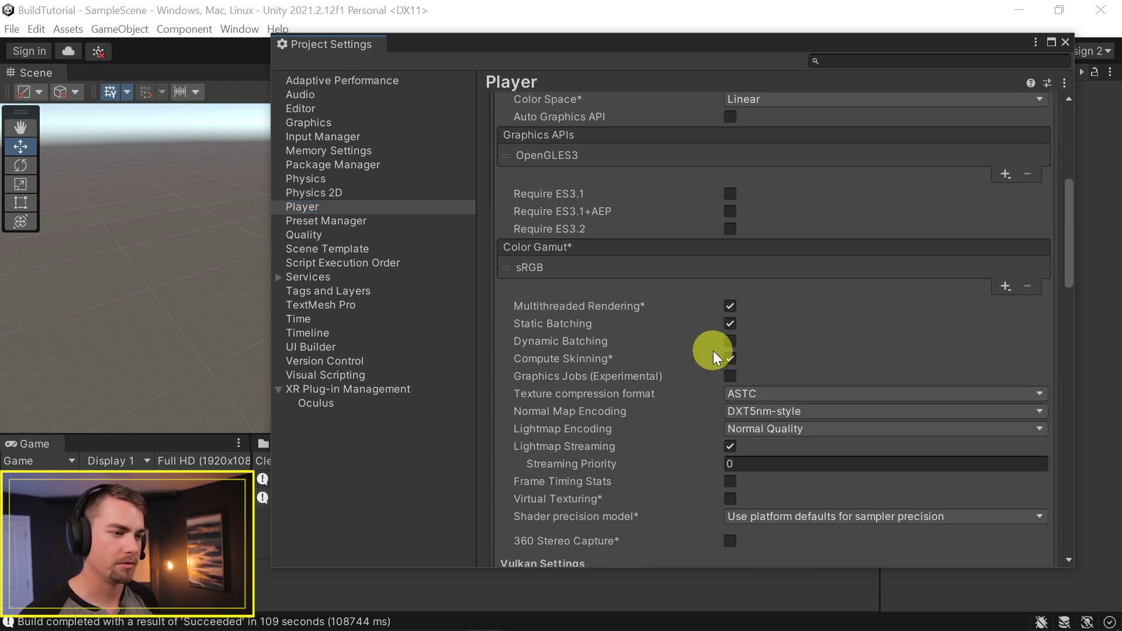
scroll(721, 302, up, 6)
click(643, 314)
scroll(675, 257, down, 3)
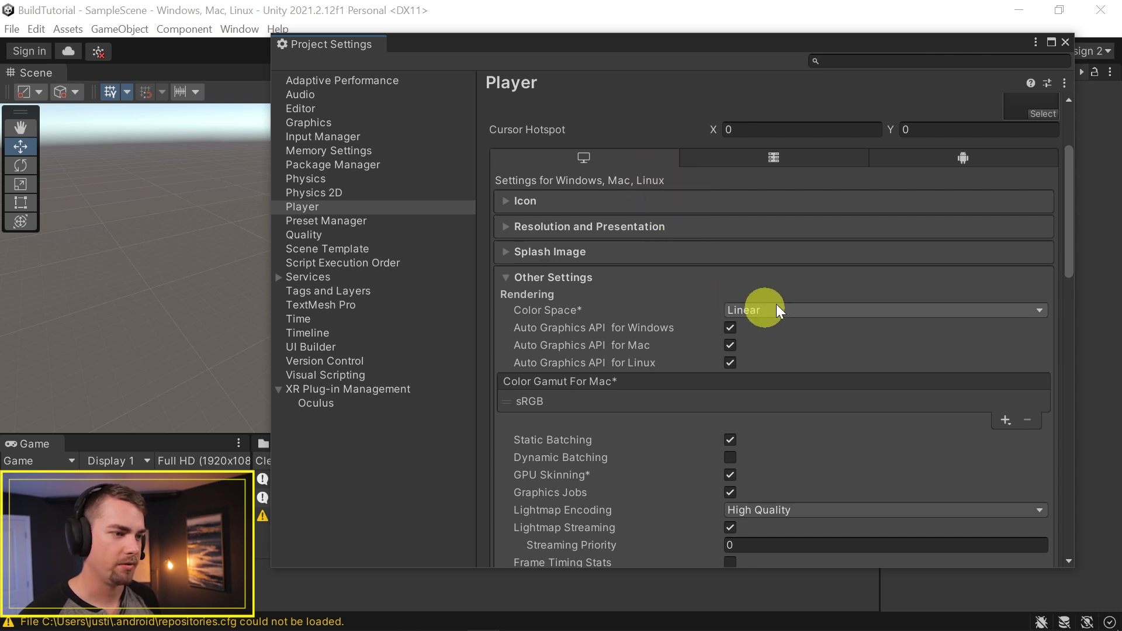
scroll(771, 315, down, 1)
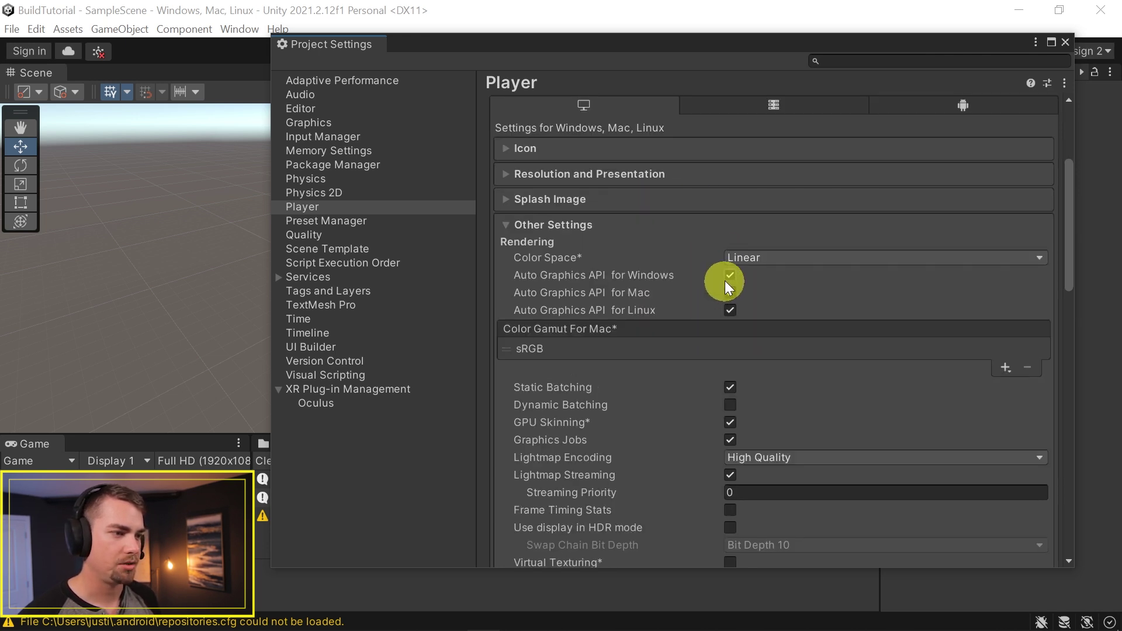
click(748, 226)
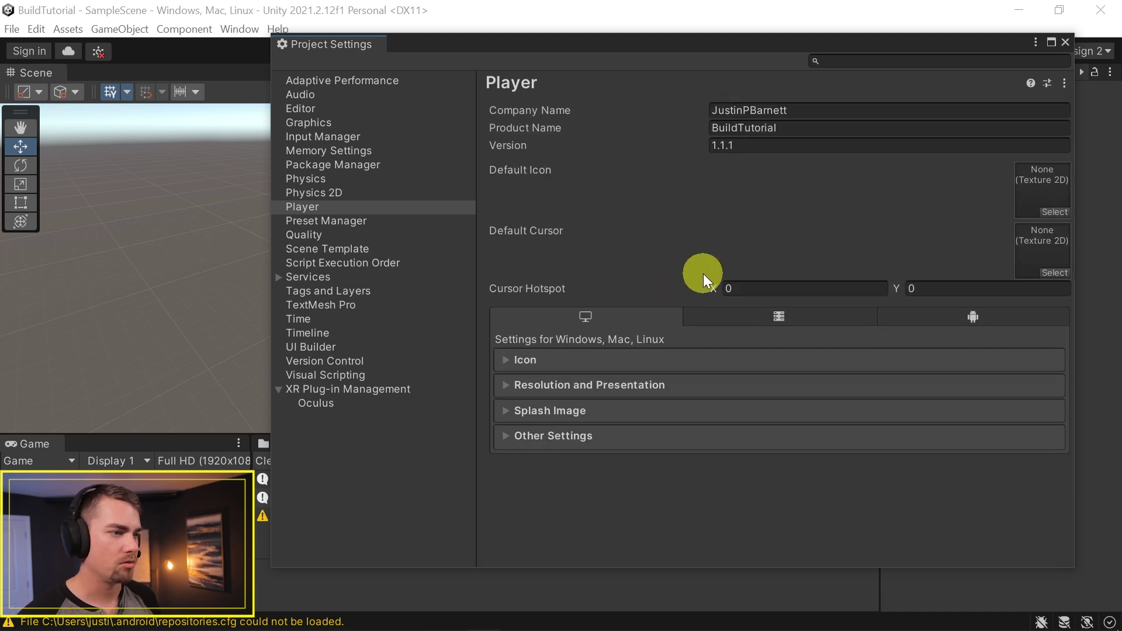
Step: Set the Scripting Backend to IL2CPP in the Other Settings configuration for Windows, Mac, Linux
click(615, 444)
scroll(671, 342, down, 8)
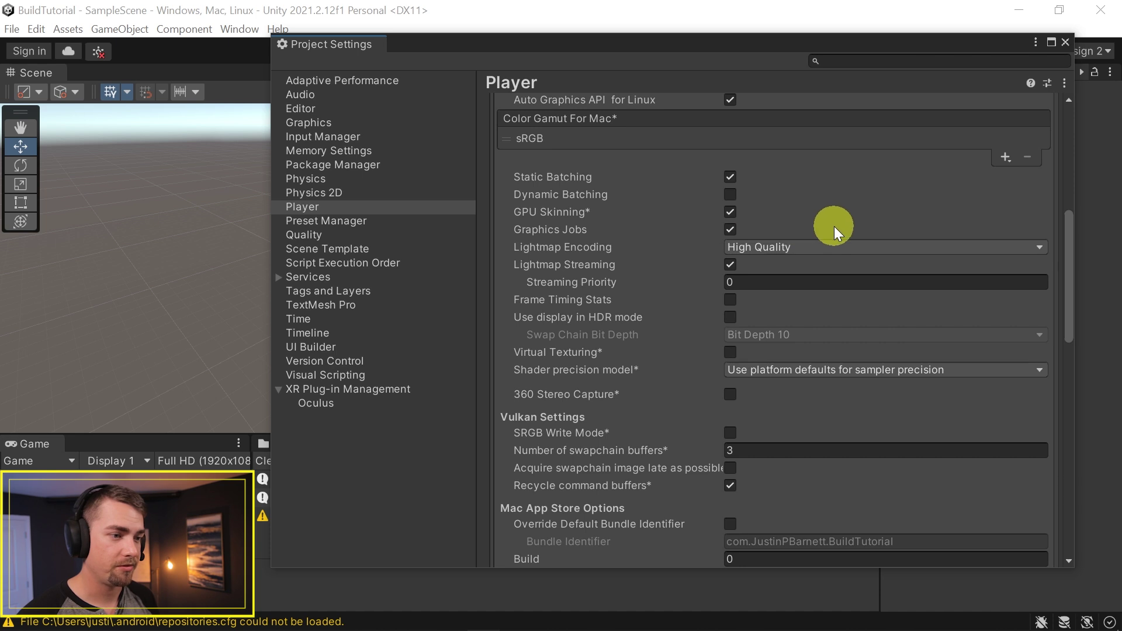
scroll(834, 226, down, 3)
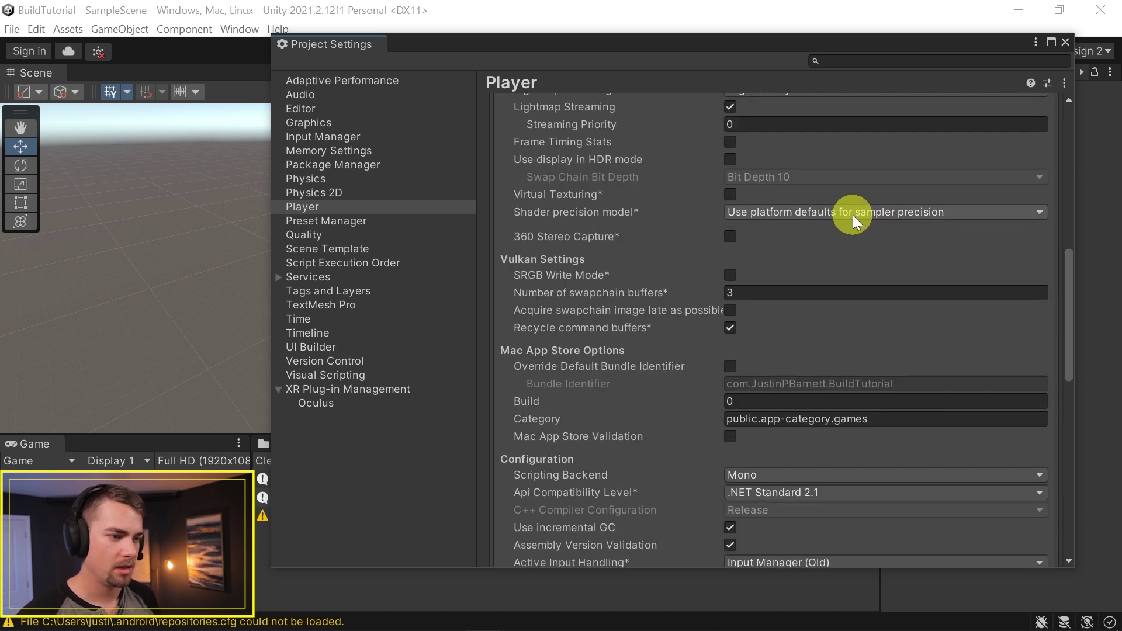
scroll(853, 215, down, 4)
click(827, 266)
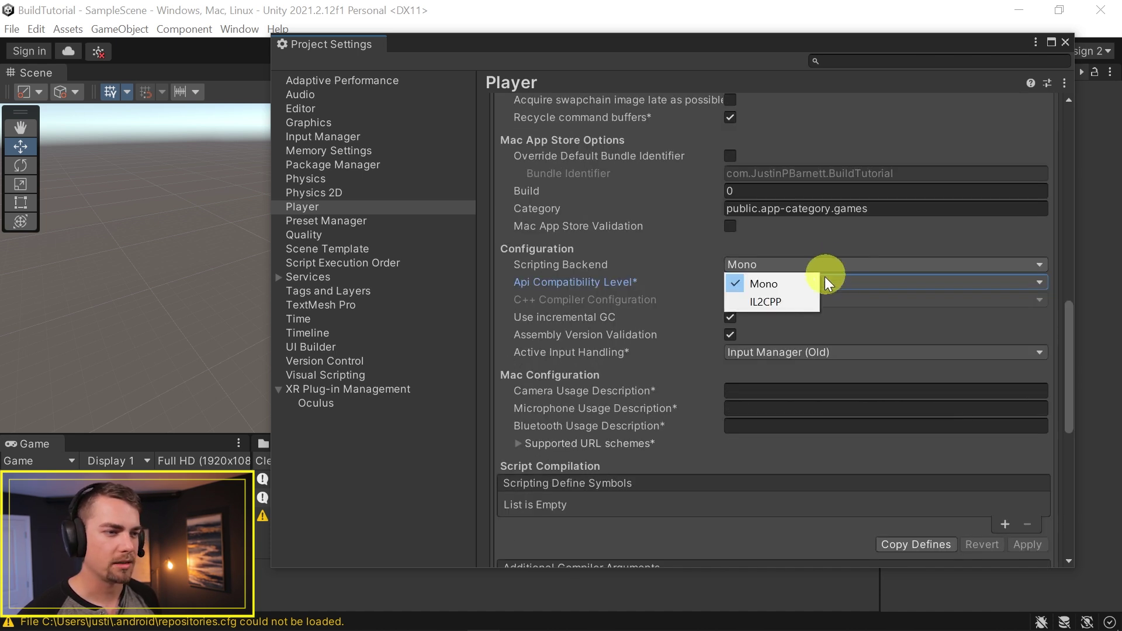
click(801, 302)
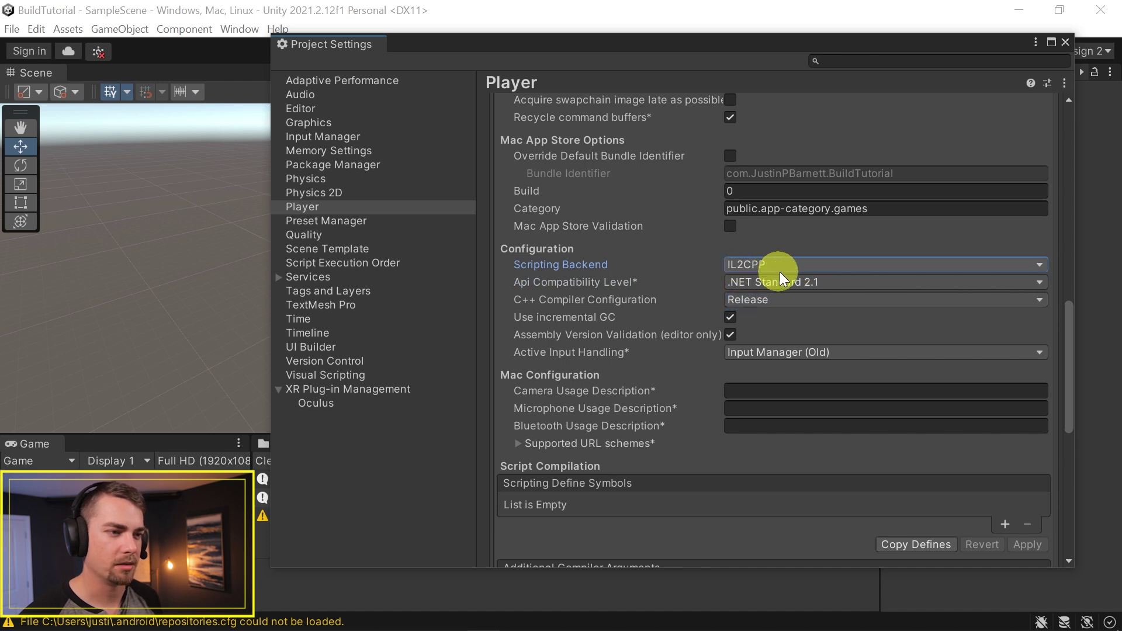
click(846, 283)
click(837, 244)
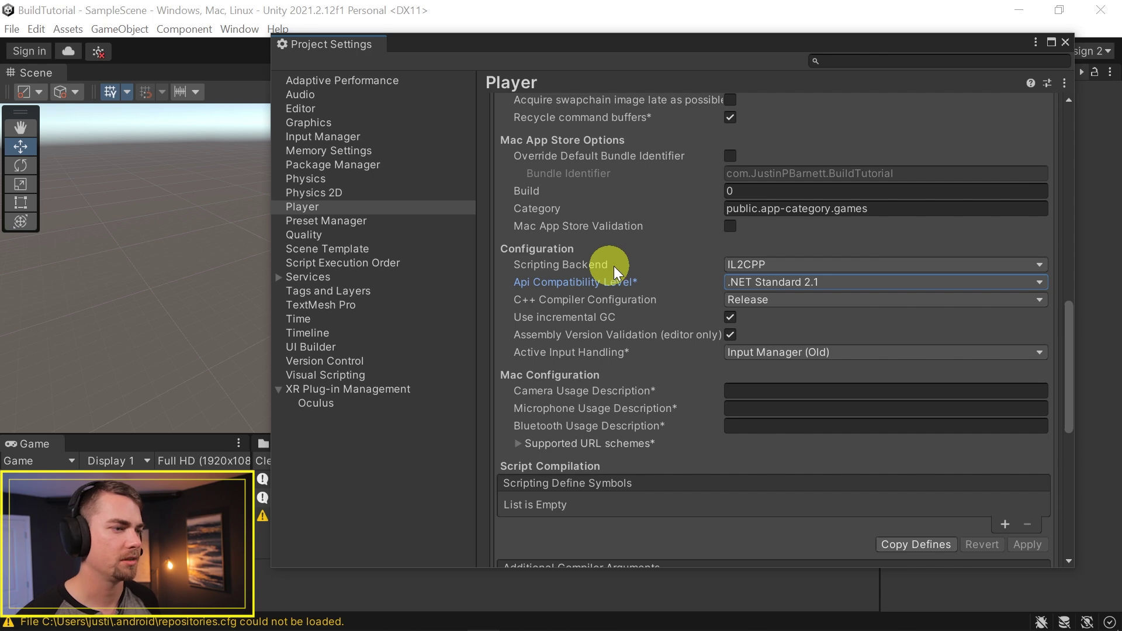
Step: Enable the OpenXR plug-in provider for desktop in XR Plug-in Management and accept enabling the new input system backends with an editor restart
scroll(844, 331, up, 4)
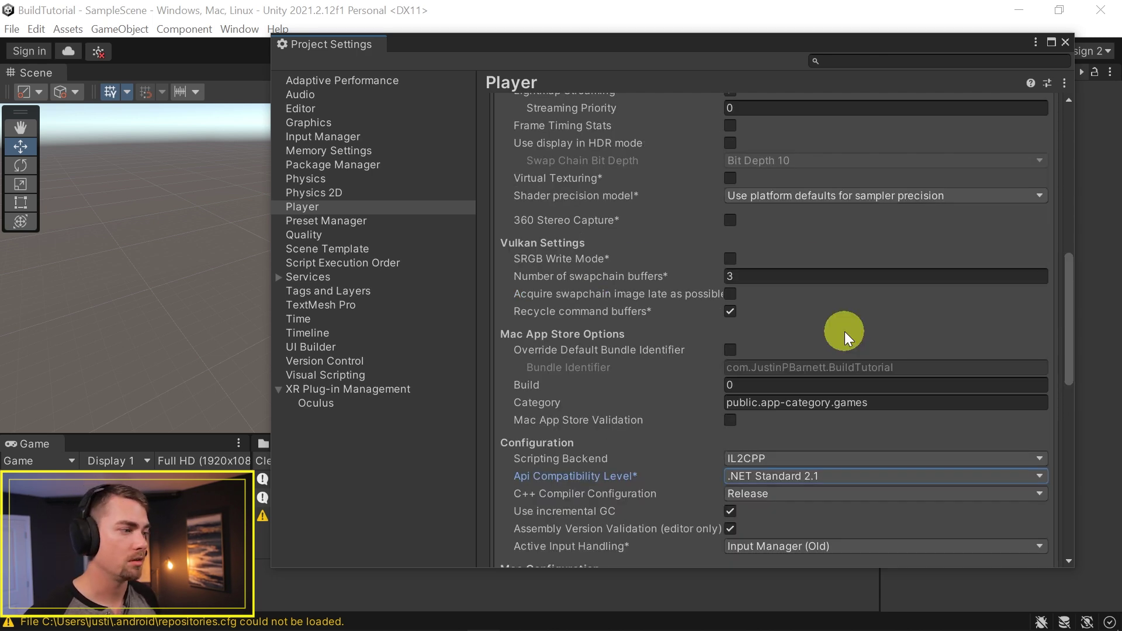
scroll(787, 297, up, 9)
scroll(787, 297, up, 4)
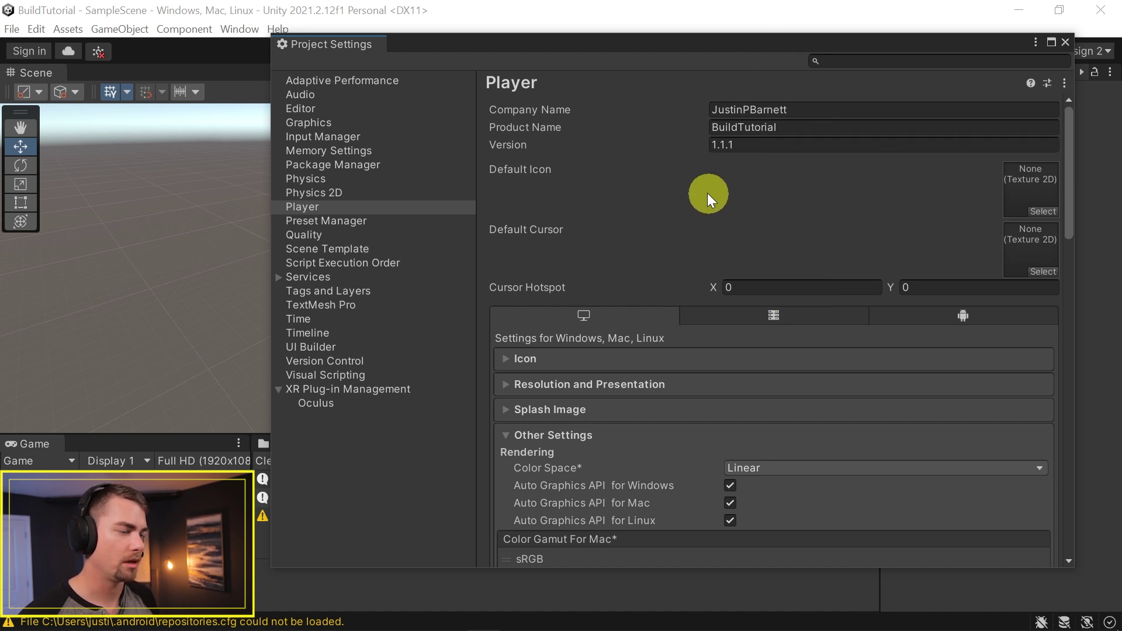
scroll(669, 199, down, 7)
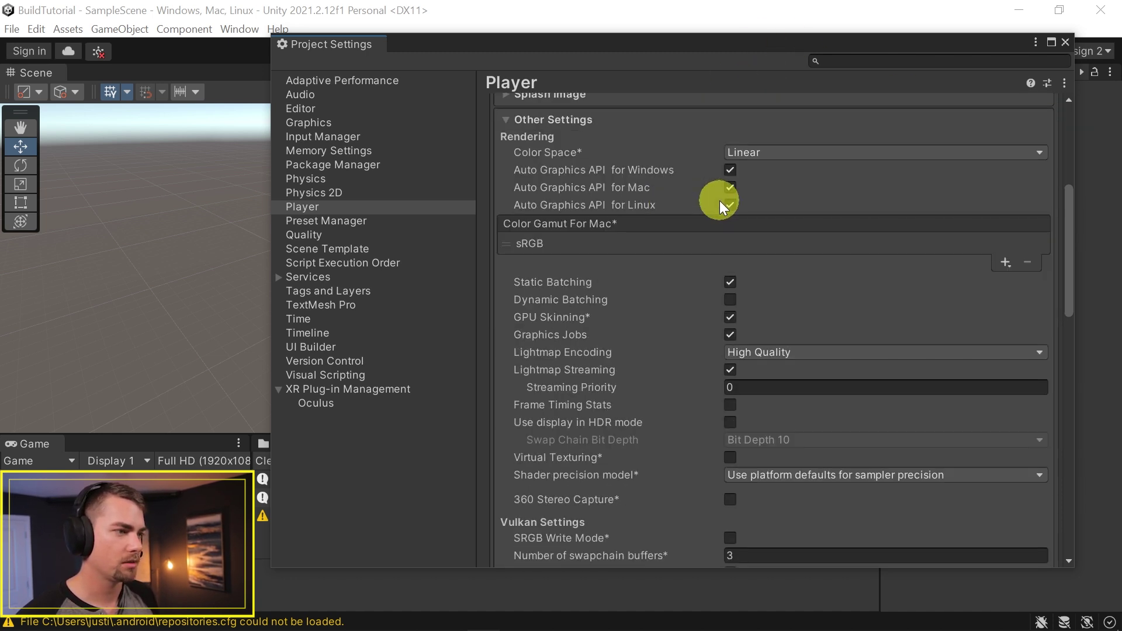
scroll(719, 201, up, 6)
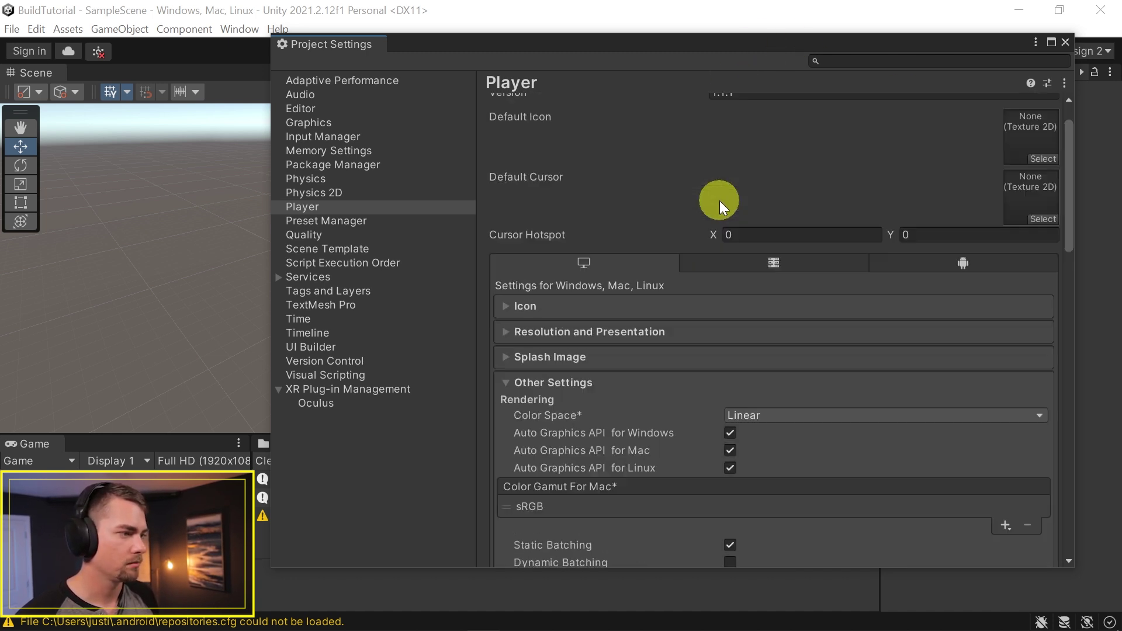
click(332, 391)
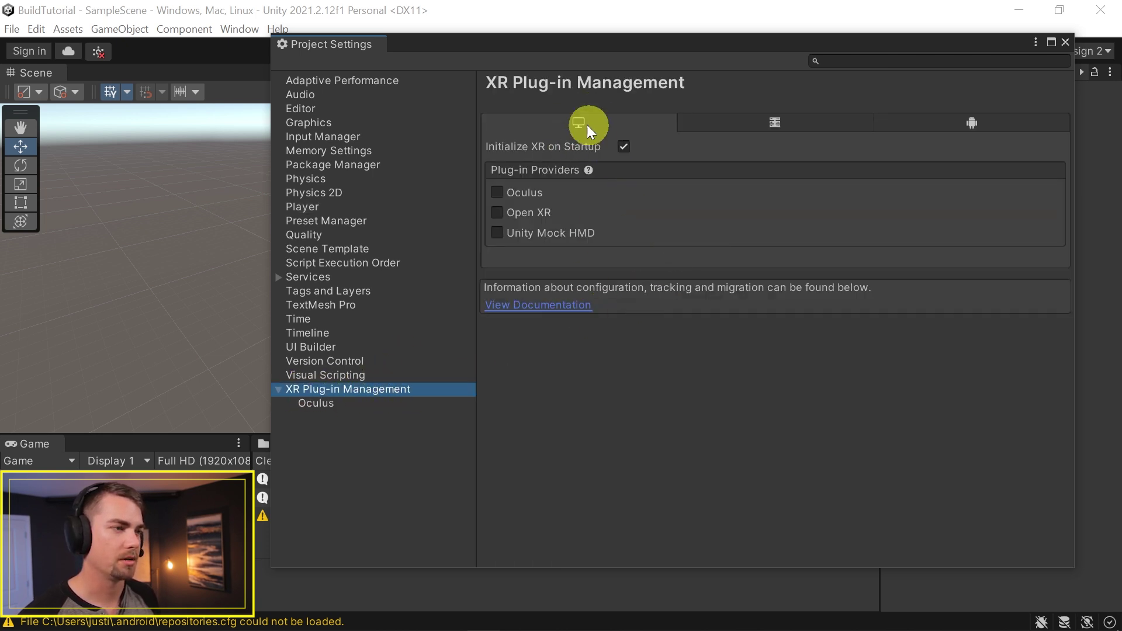
click(497, 213)
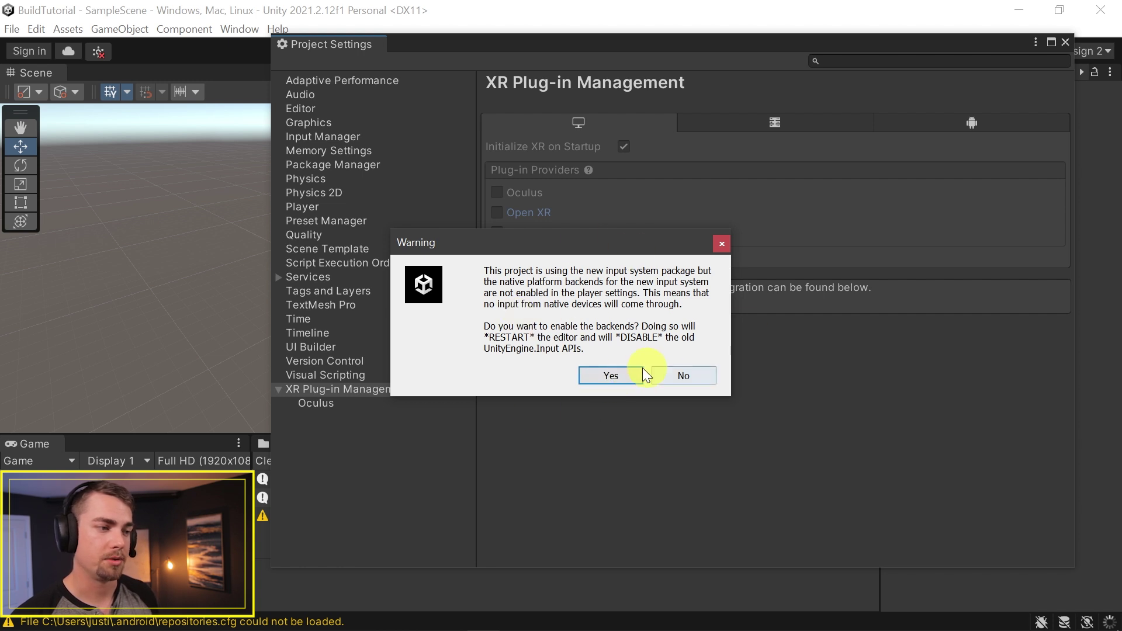
click(611, 375)
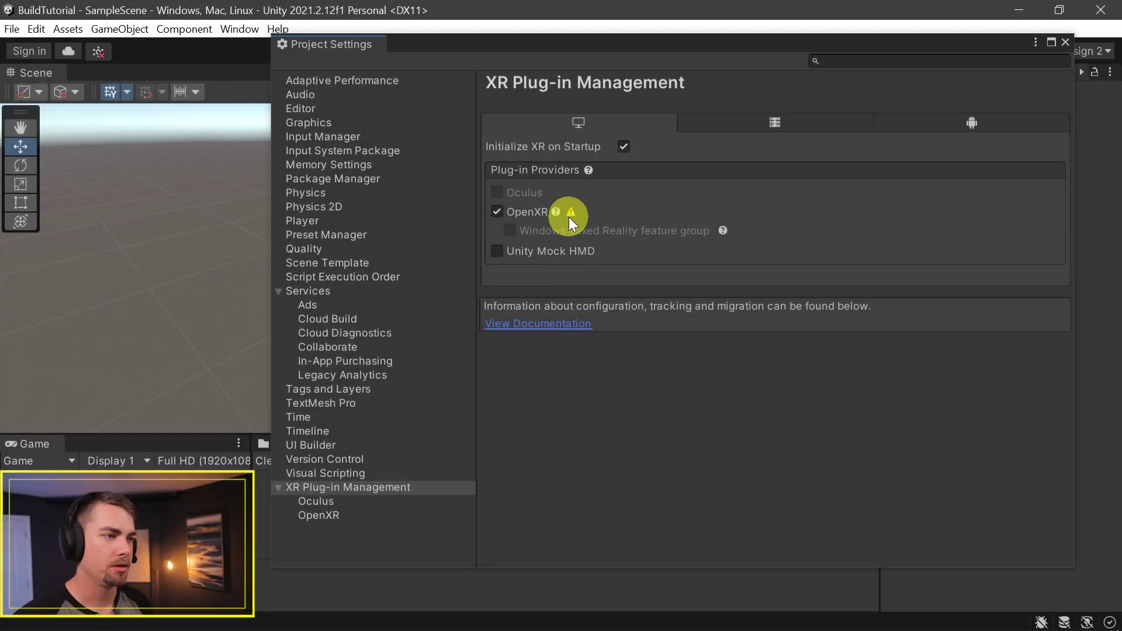
Step: Inspect the OpenXR project validation issue and open the desktop OpenXR settings page to resolve it
click(572, 212)
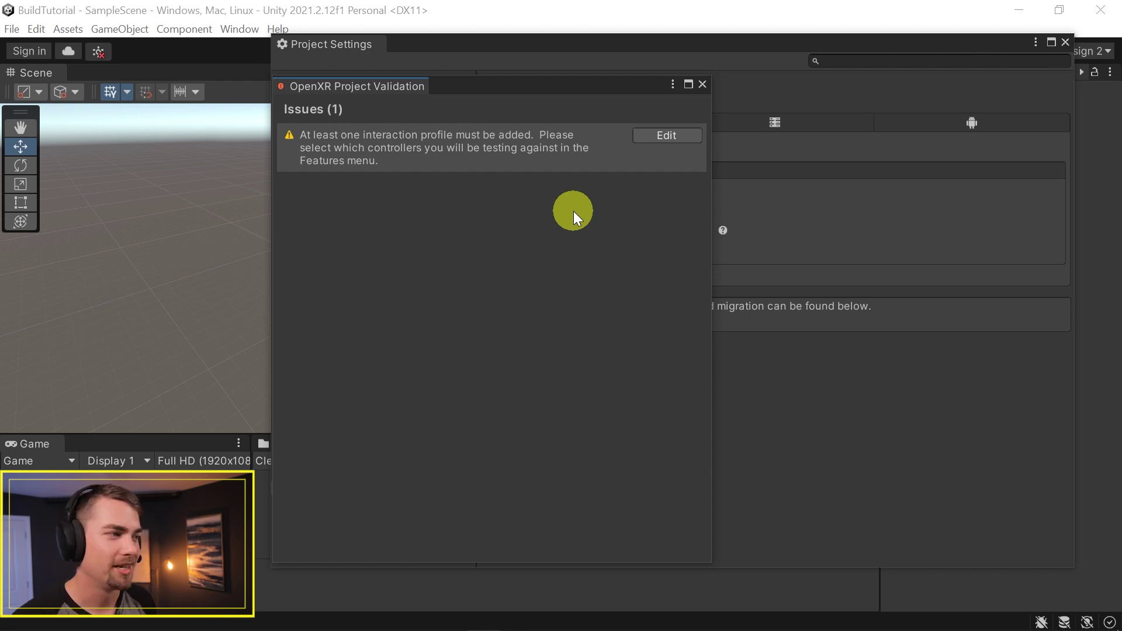
click(650, 139)
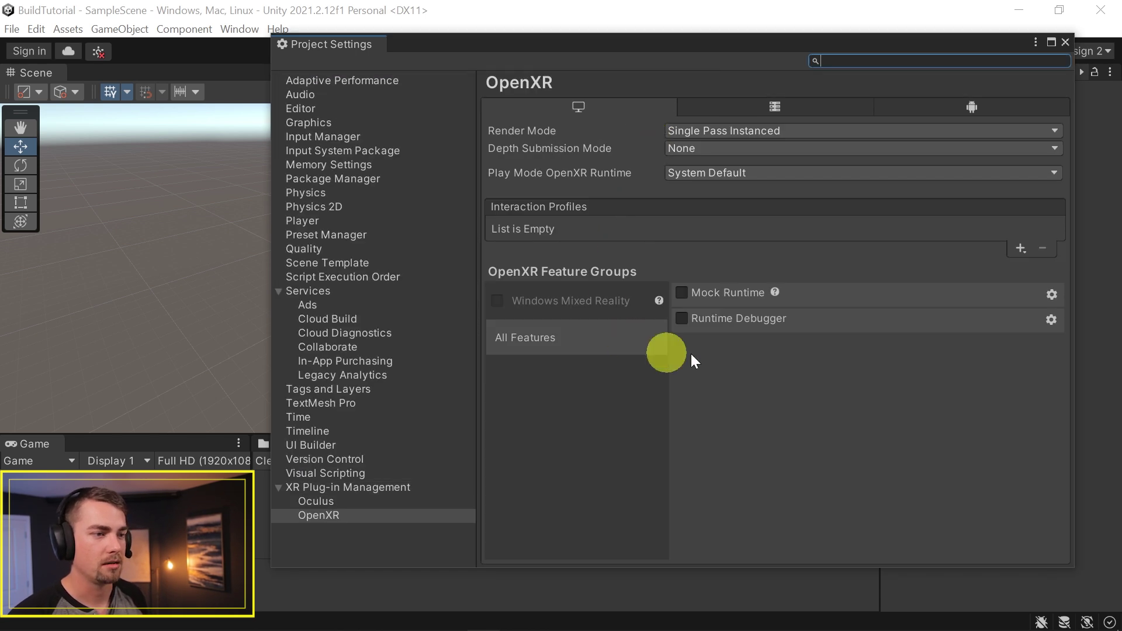
click(319, 517)
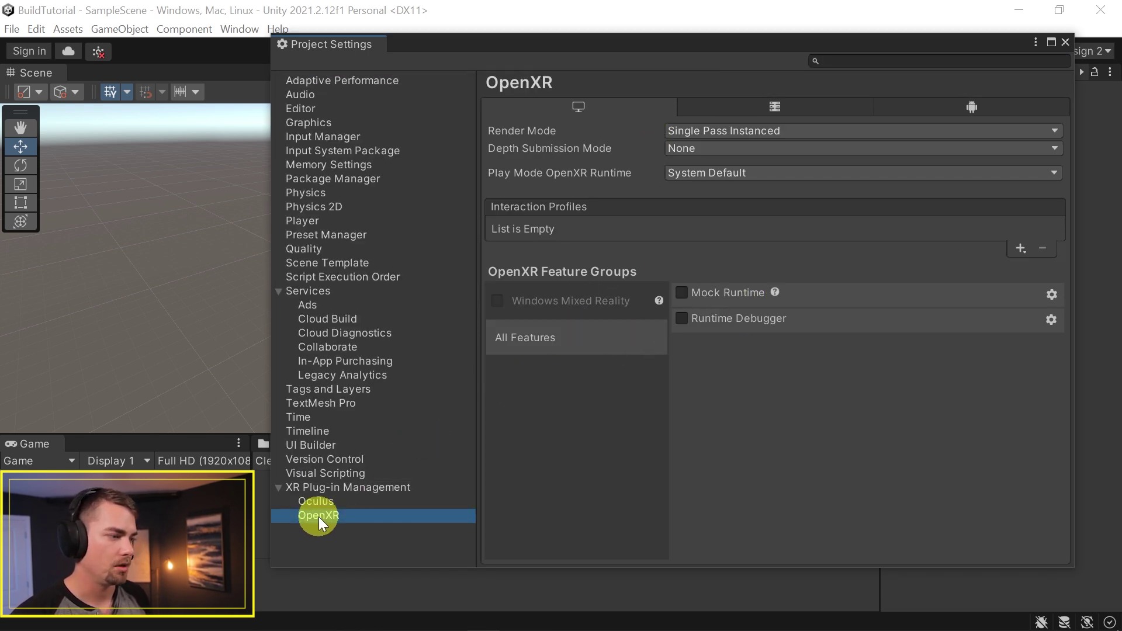
click(318, 490)
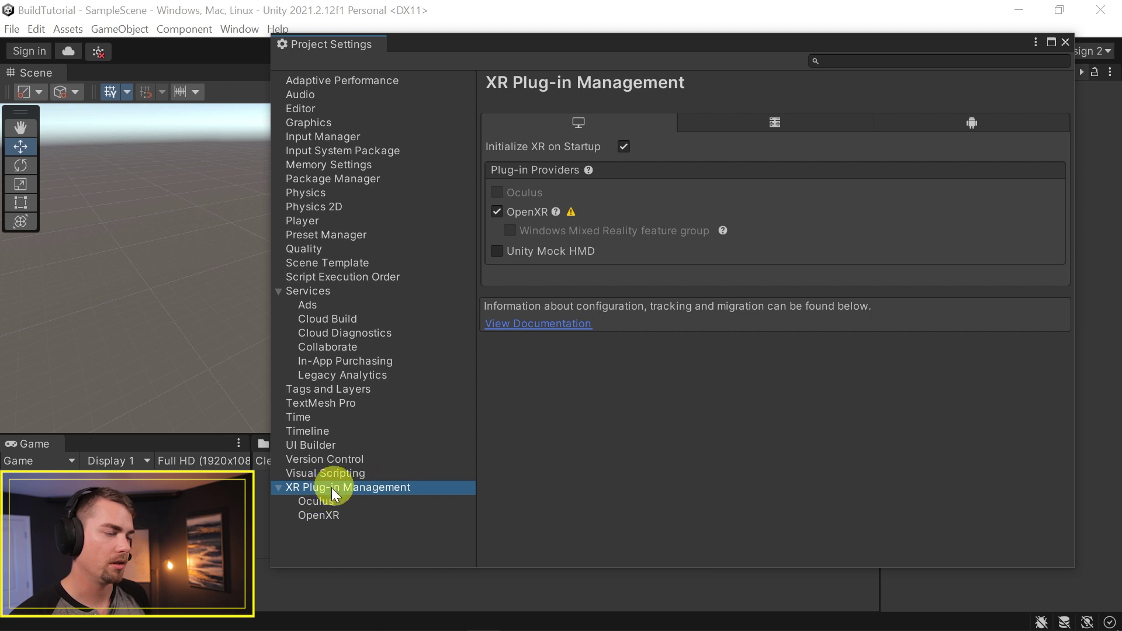
click(331, 517)
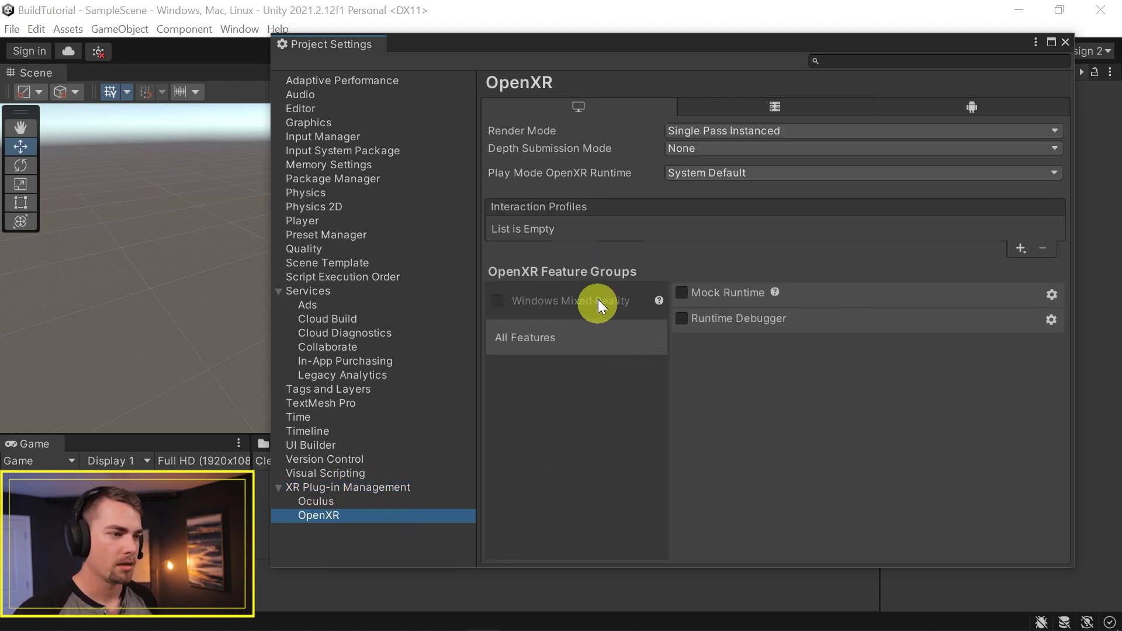
Step: Add the HTC Vive, Oculus Touch, Microsoft Motion and Valve Index controller profiles to the OpenXR interaction profiles
click(1018, 247)
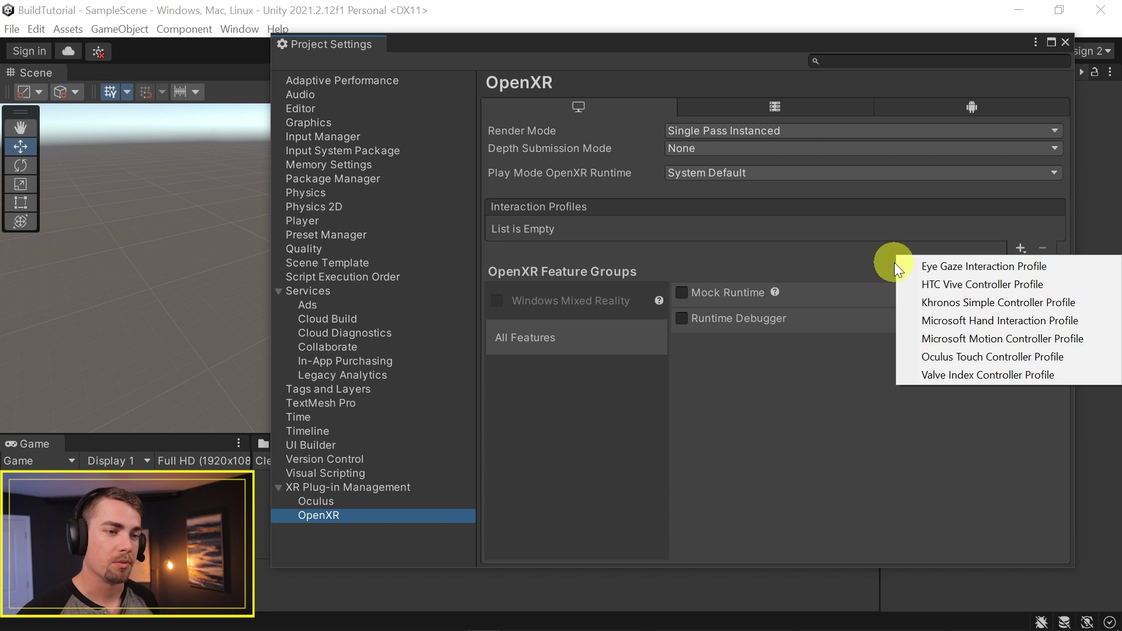
click(924, 285)
click(1019, 248)
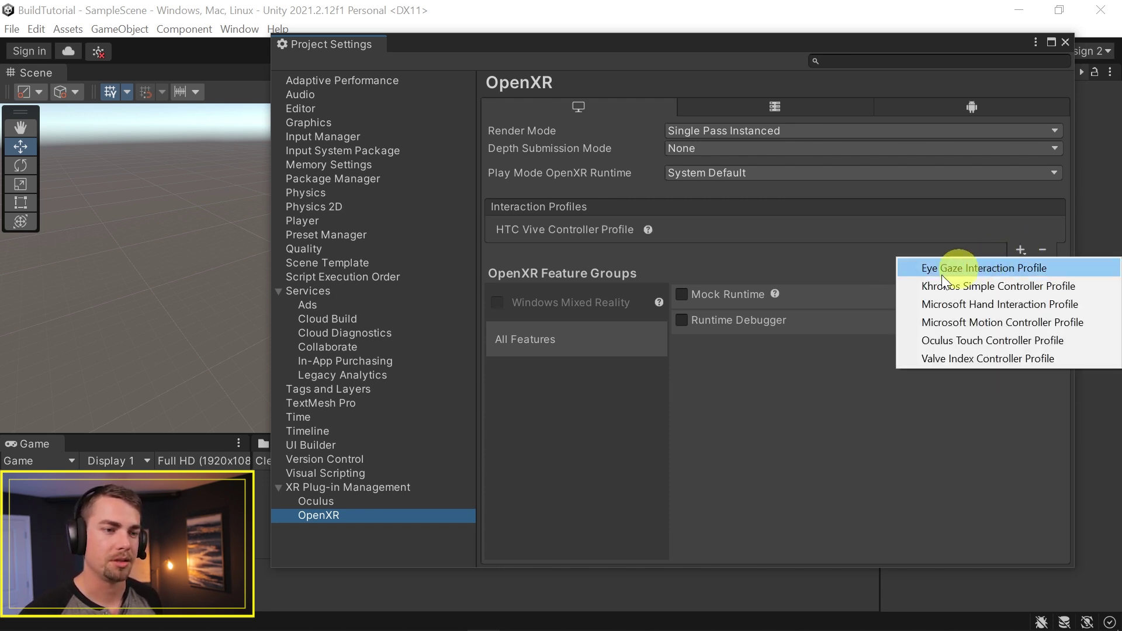
click(914, 340)
click(1001, 270)
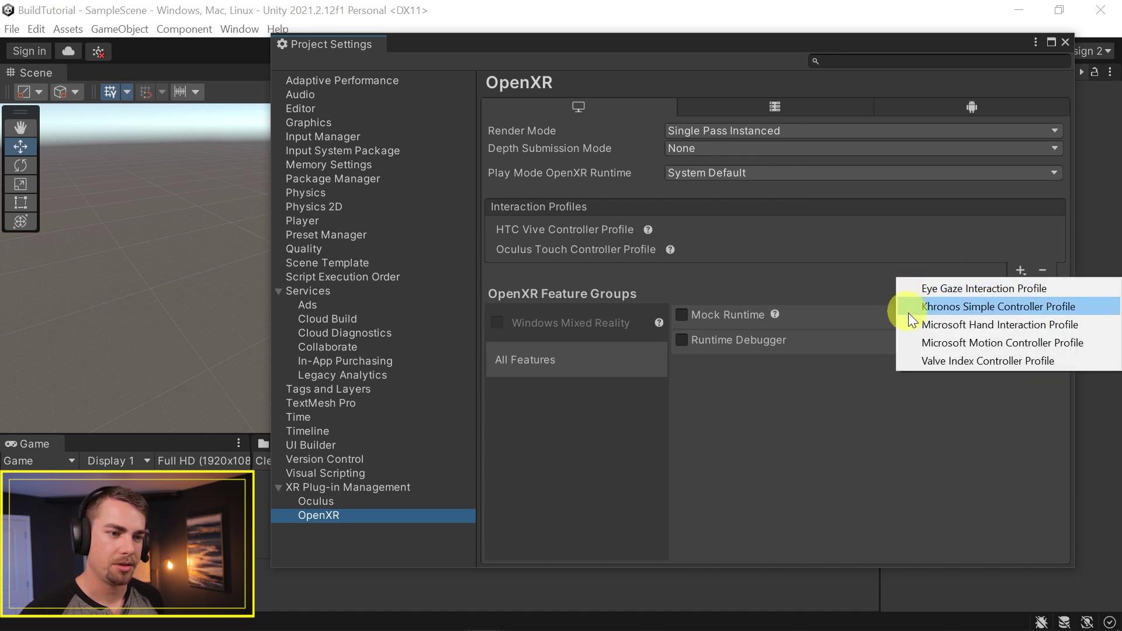
click(922, 344)
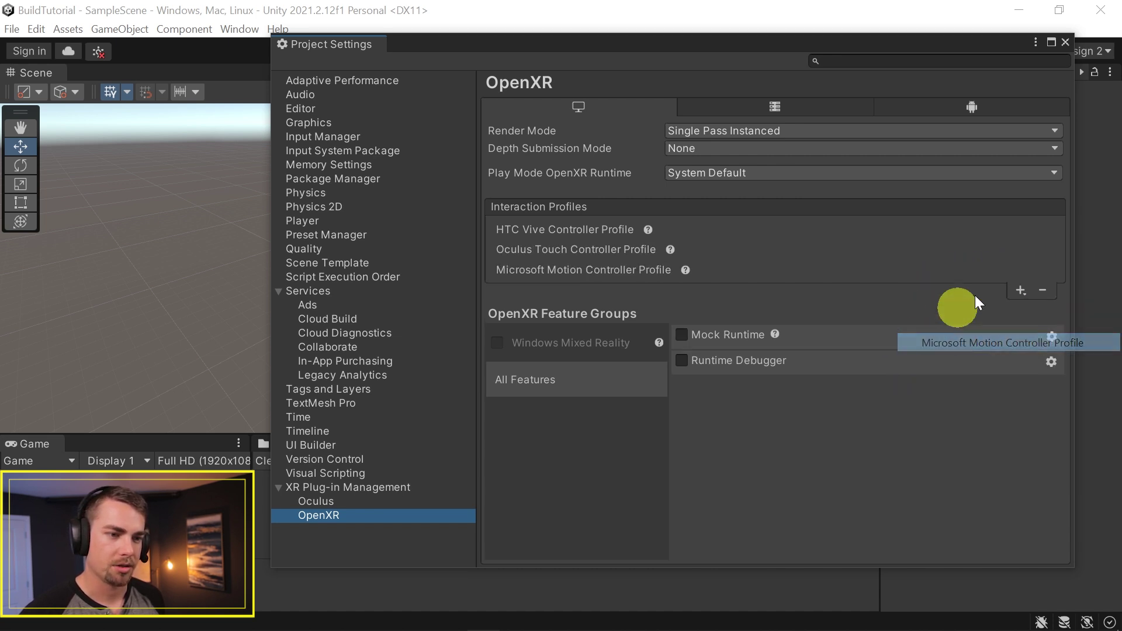
click(1019, 290)
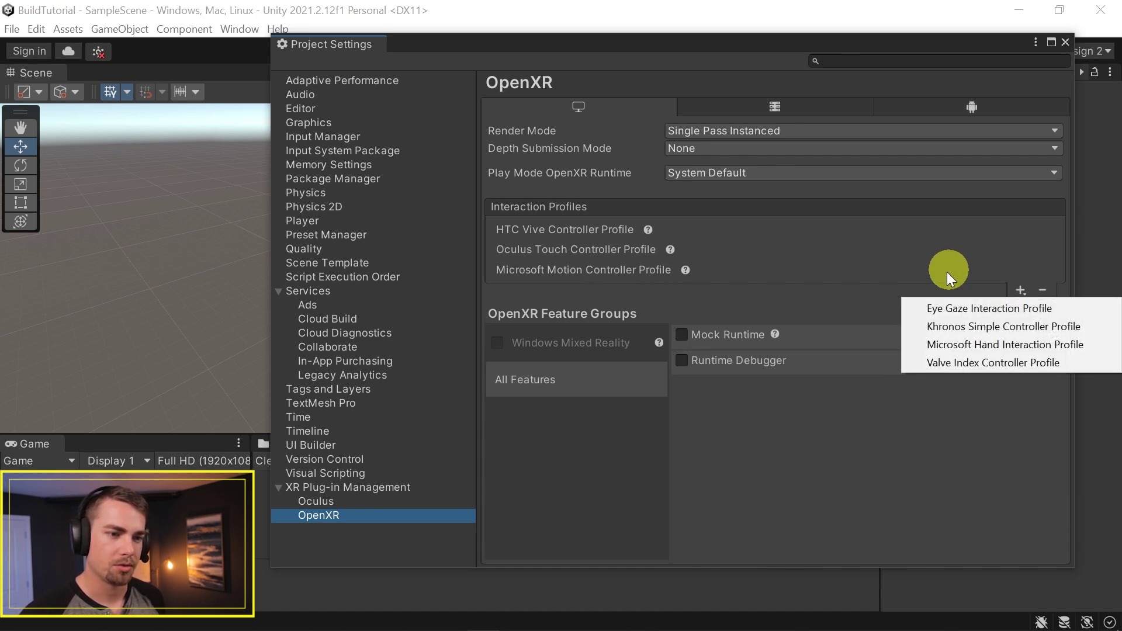
click(926, 361)
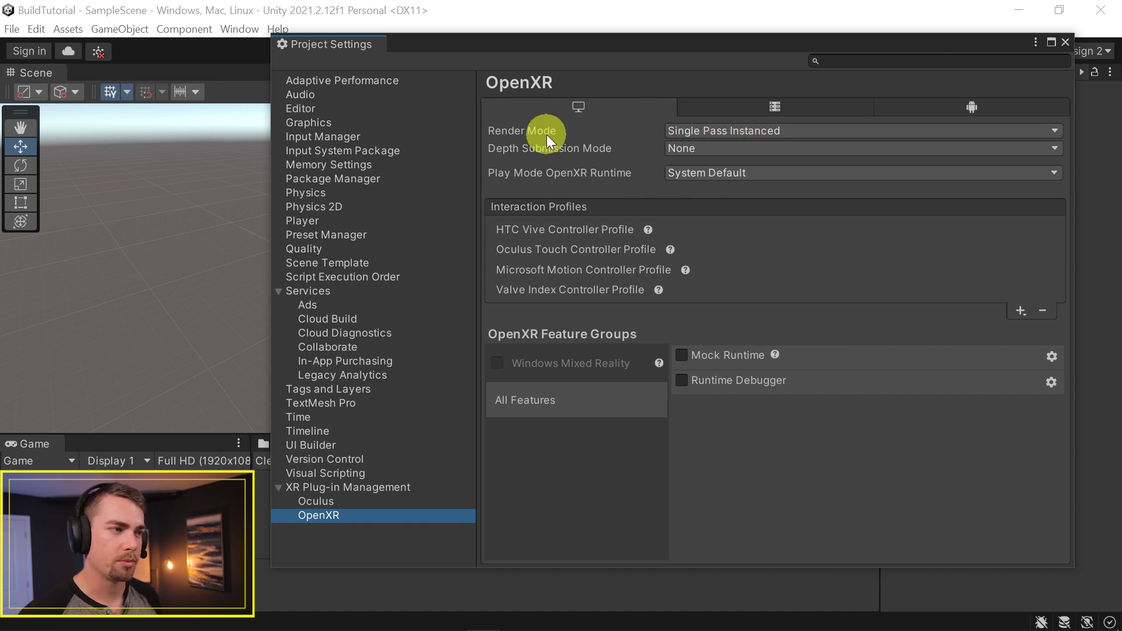
Step: Set the OpenXR Render Mode to Multi Pass and check the available Play Mode OpenXR Runtime options
click(708, 137)
click(765, 147)
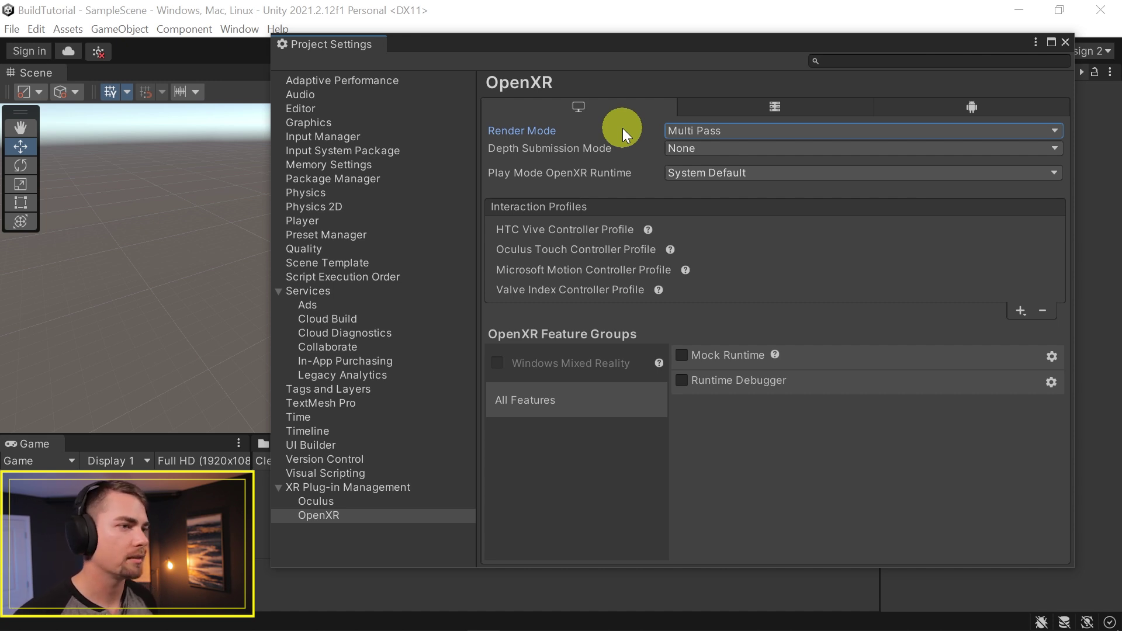
click(688, 174)
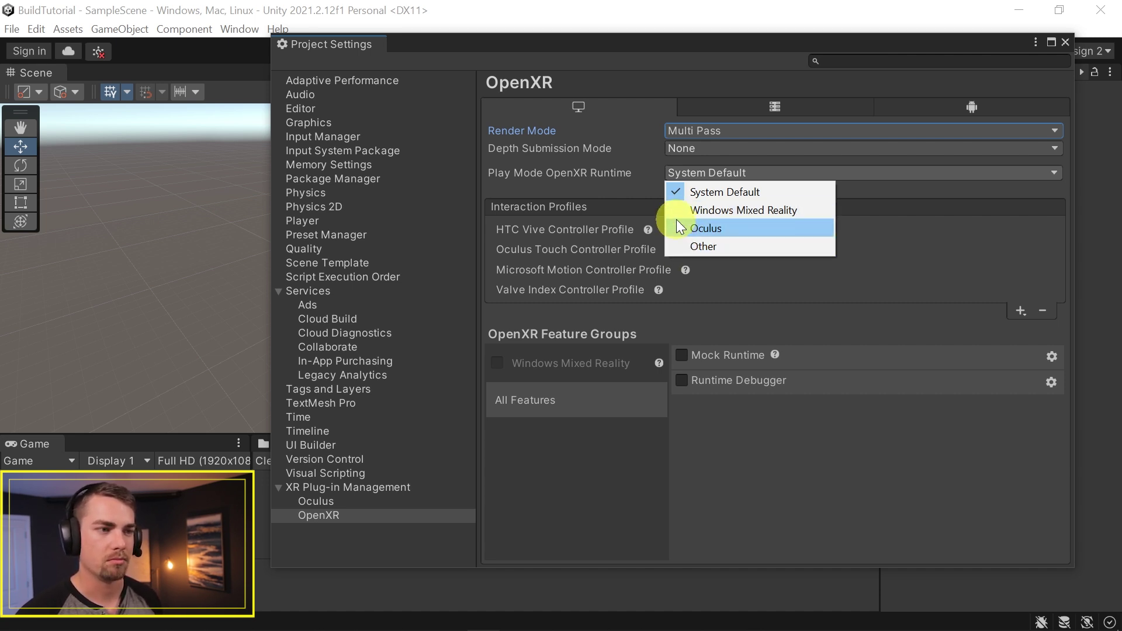
click(643, 166)
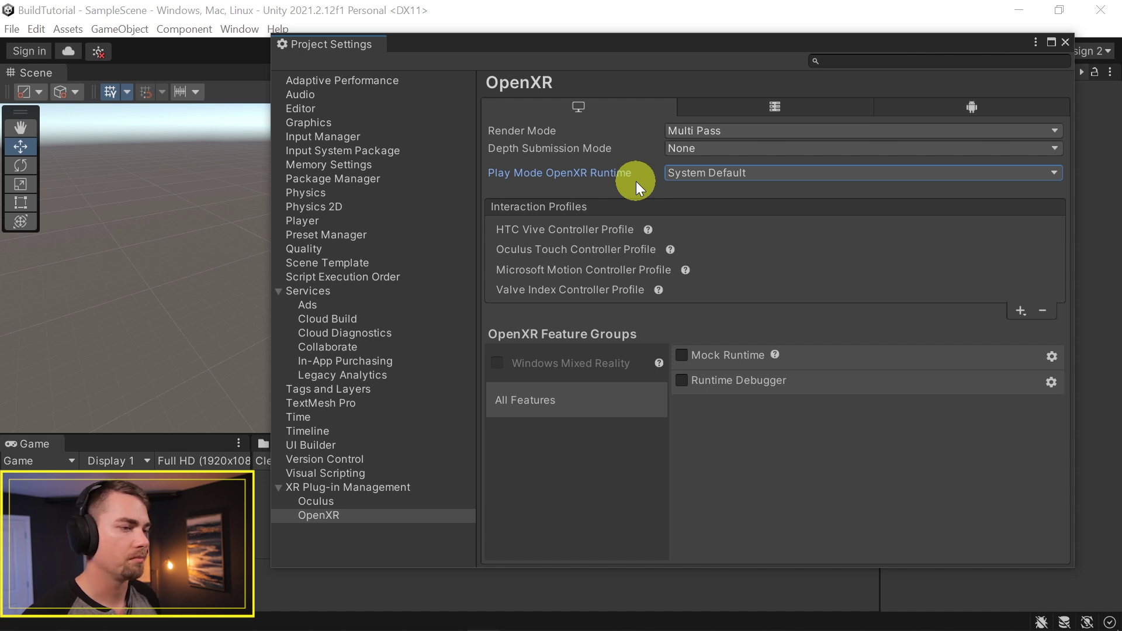
Step: Close the project settings and OpenXR validation windows, then build and run the Windows Intel 64-bit player into the project's Builds folder
click(1064, 43)
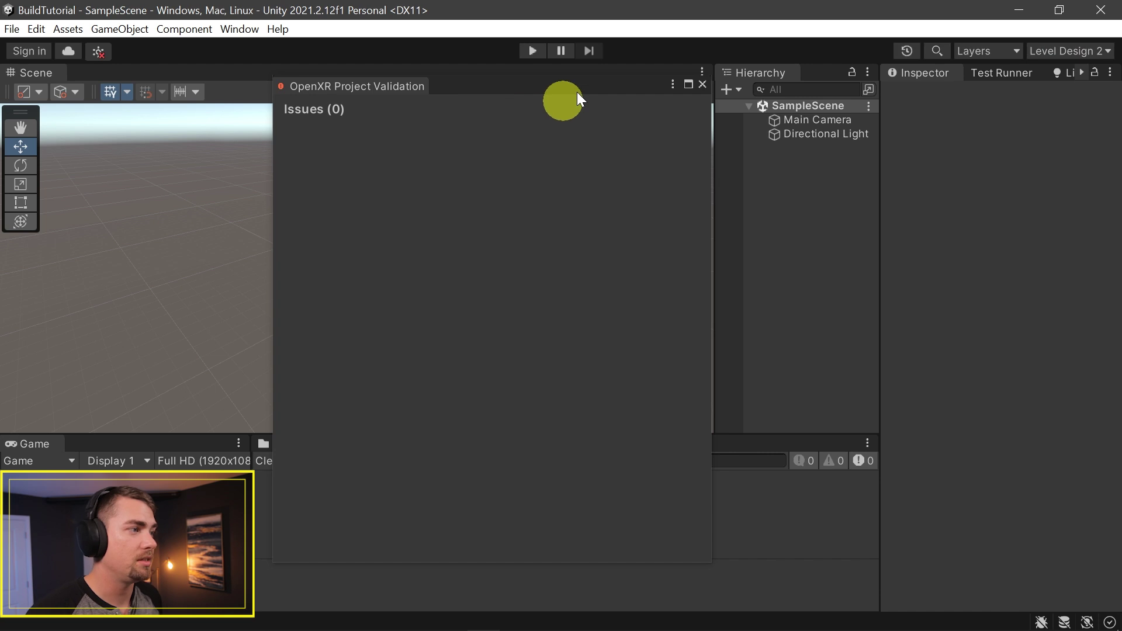
click(702, 85)
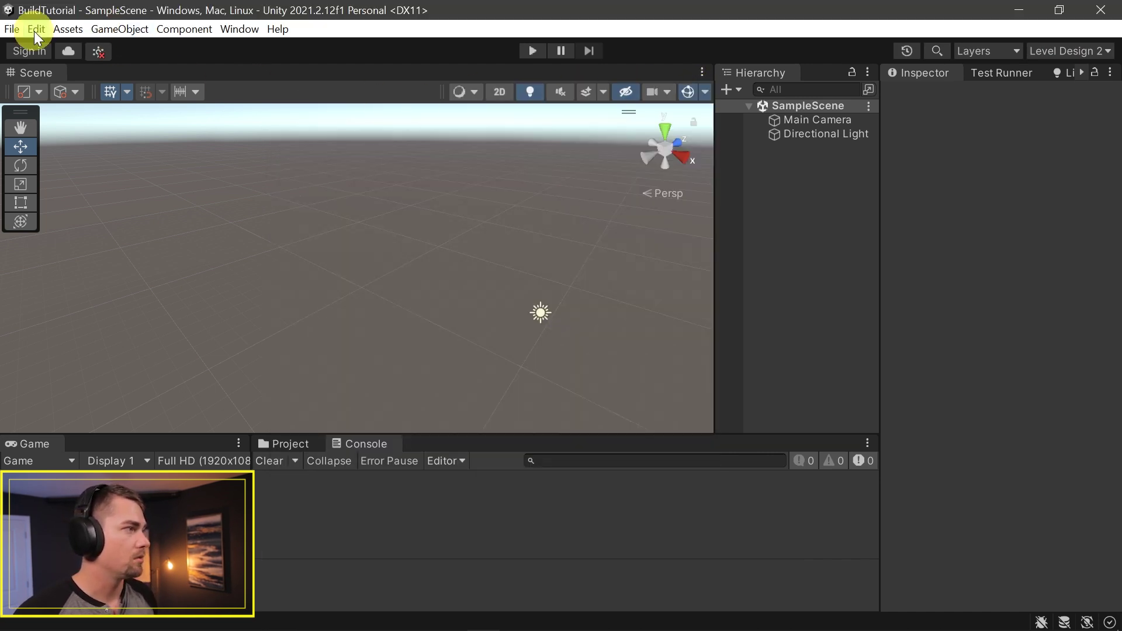
click(12, 29)
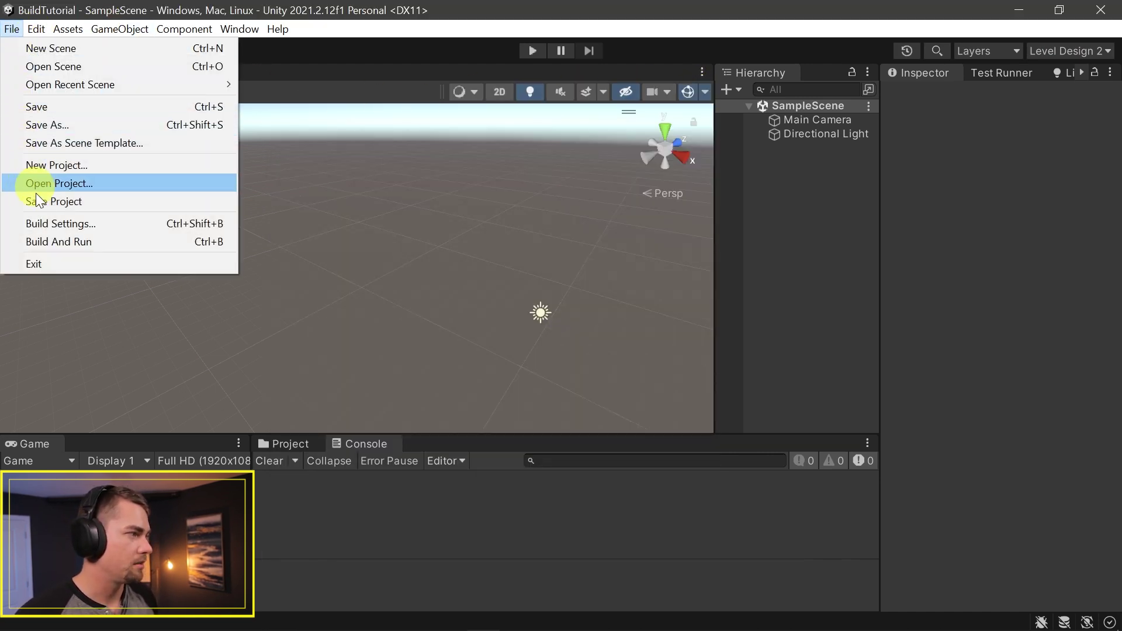
click(39, 223)
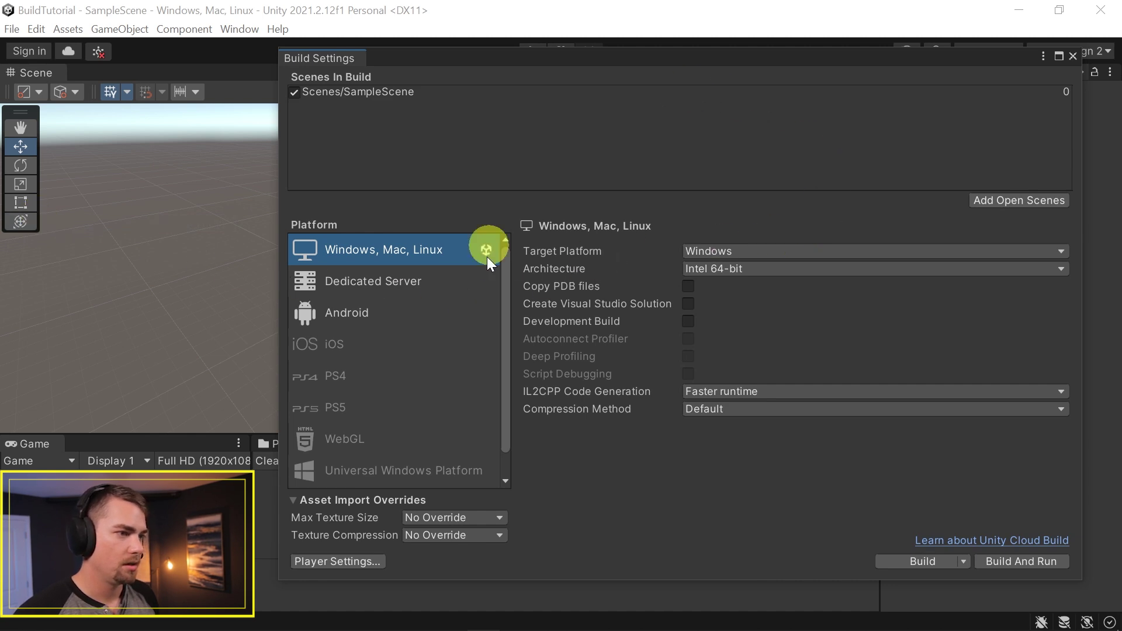
click(1002, 562)
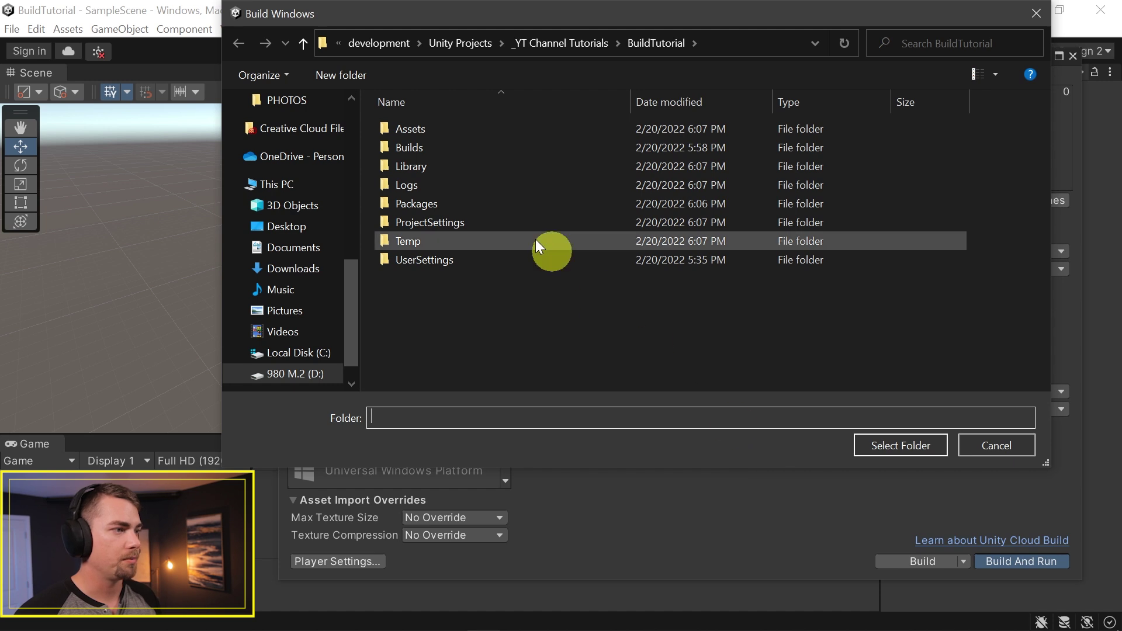
double_click(444, 147)
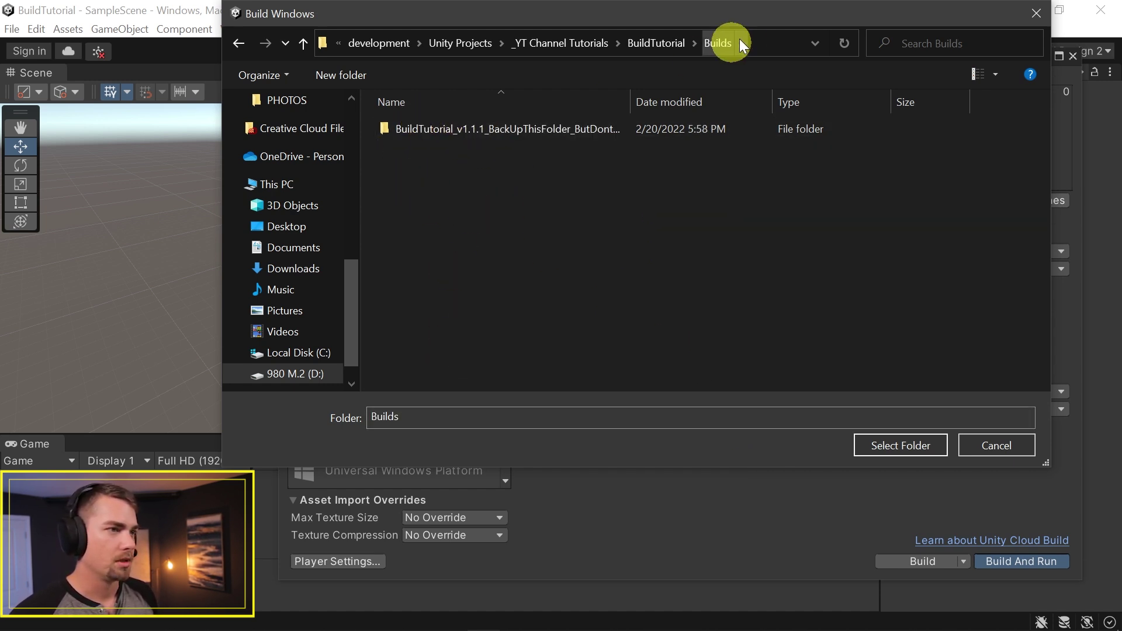
click(900, 445)
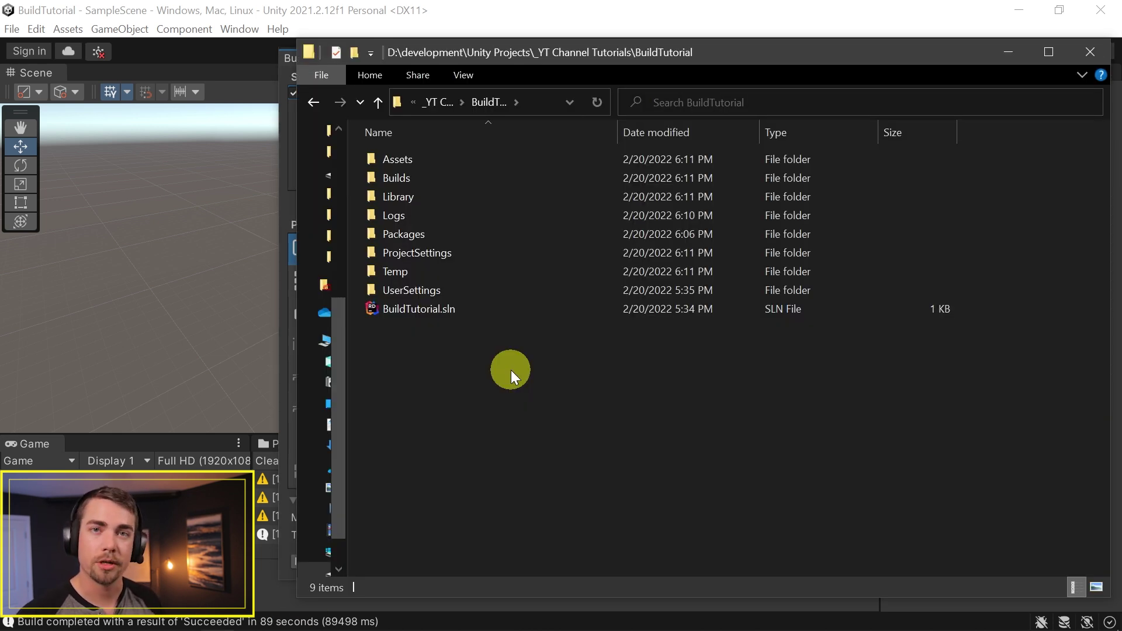
Step: In File Explorer, open the project's Builds folder and create a new folder in it named BuildTutorial_v1.1.1
double_click(441, 180)
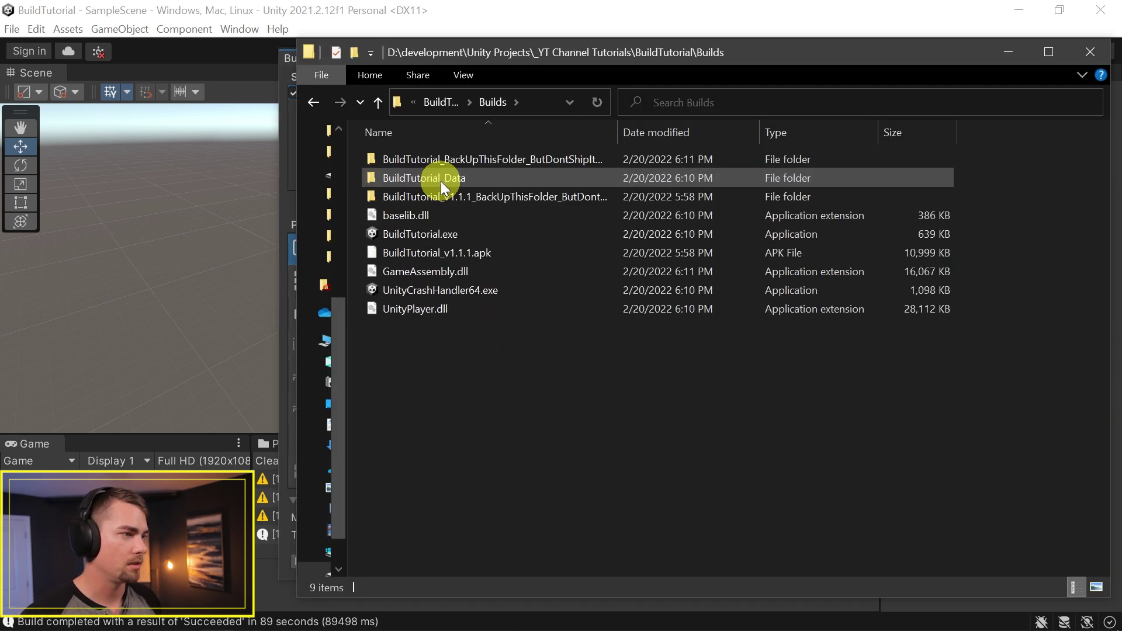
drag(453, 354, 443, 220)
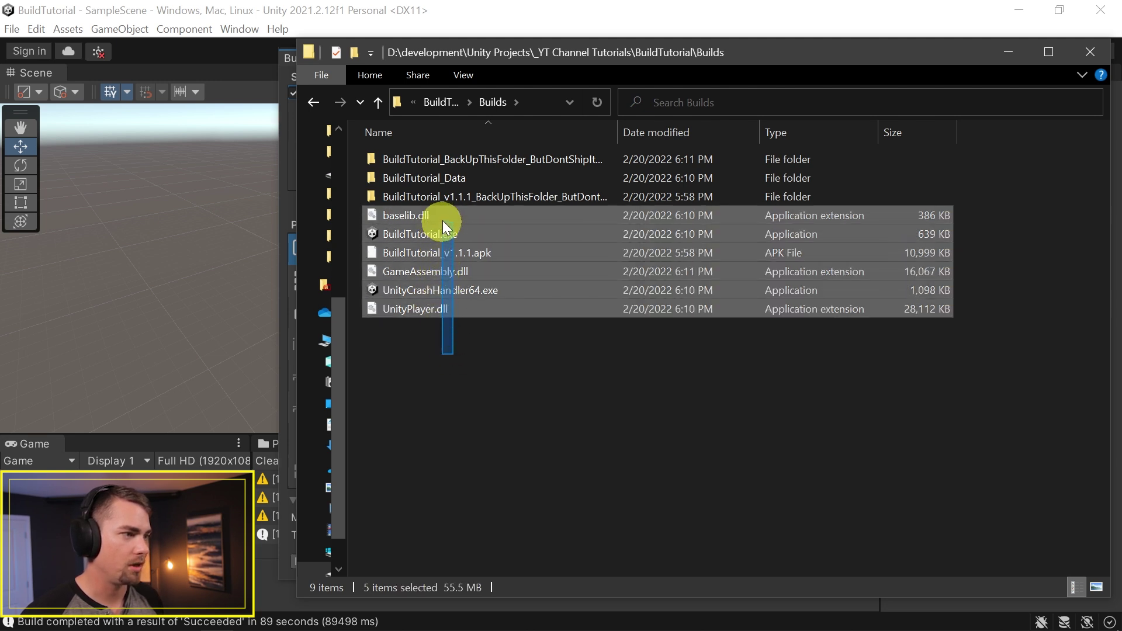
click(443, 323)
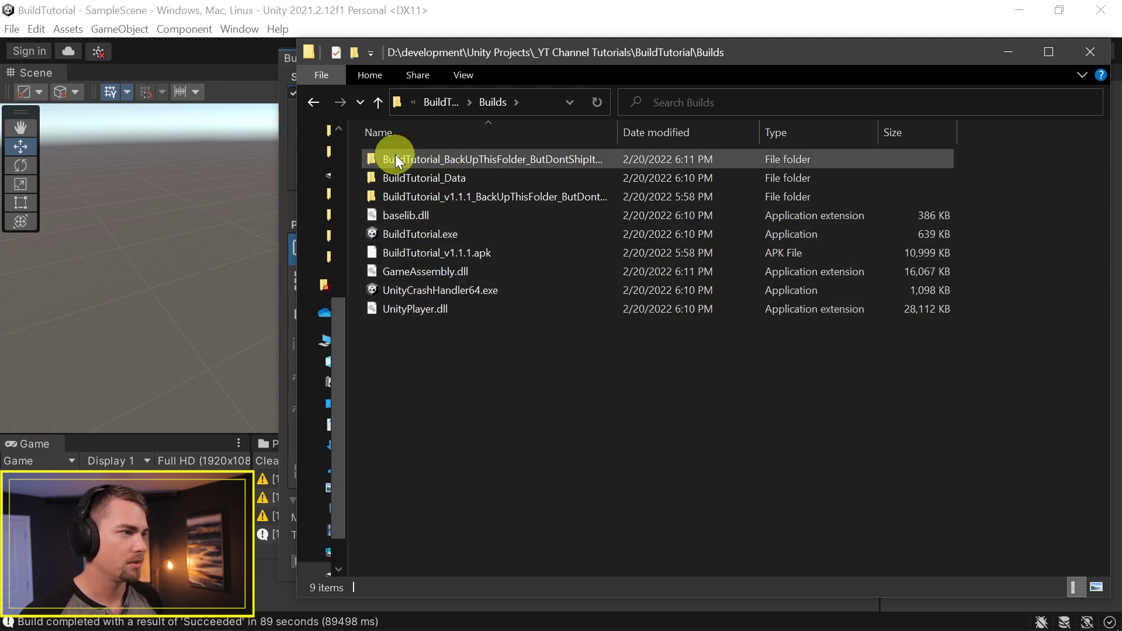
click(361, 53)
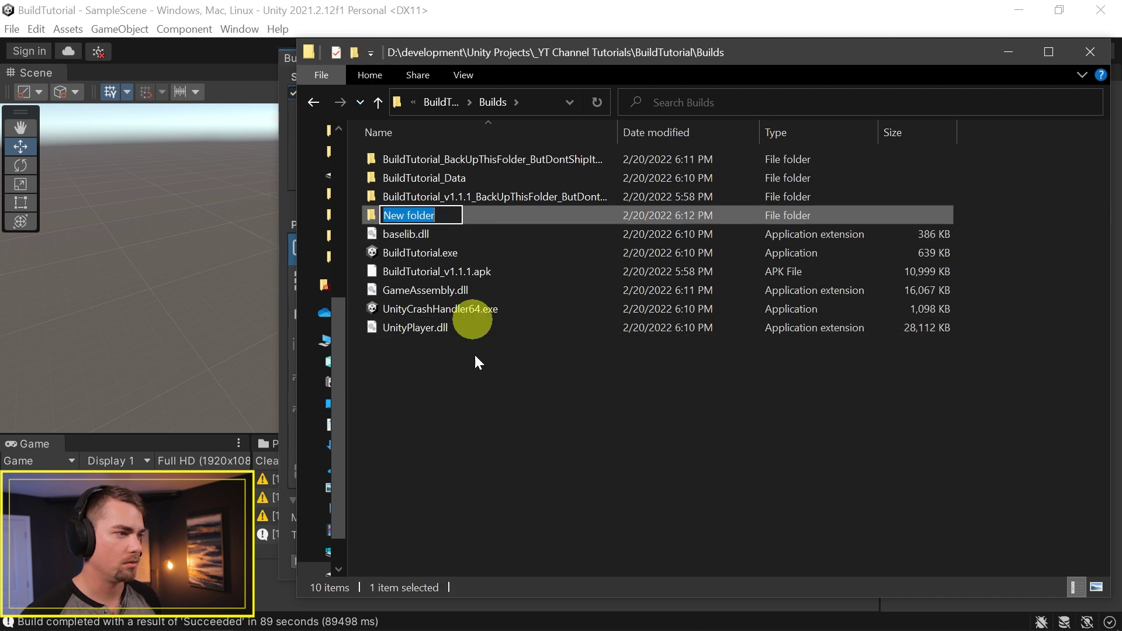
text(BuildTutorial_v)
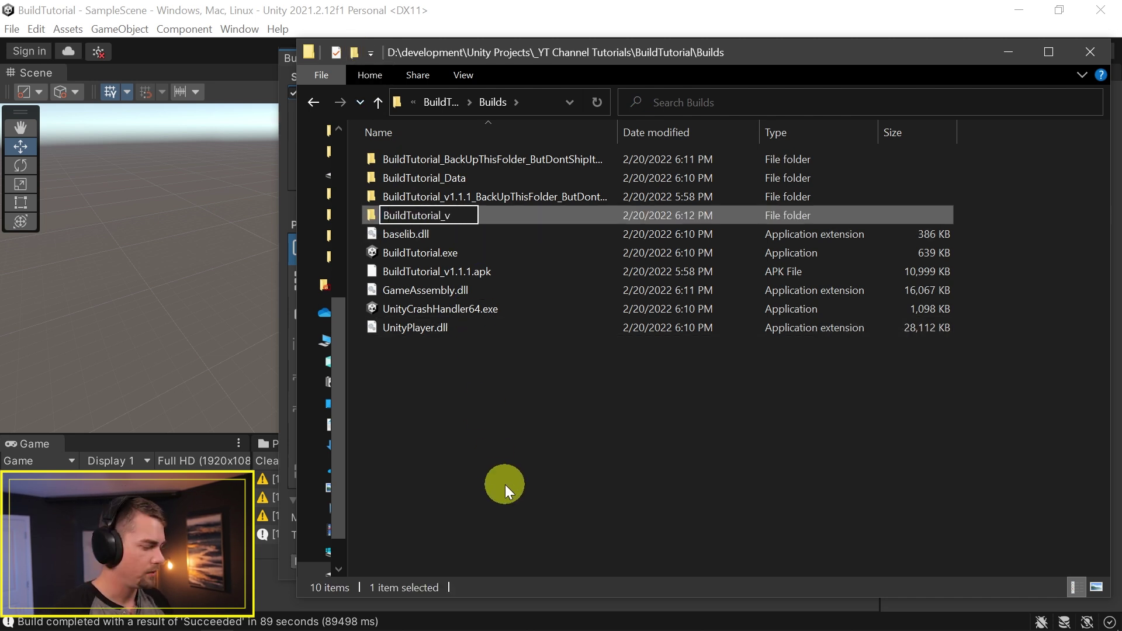
text(1.1.1)
key(Return)
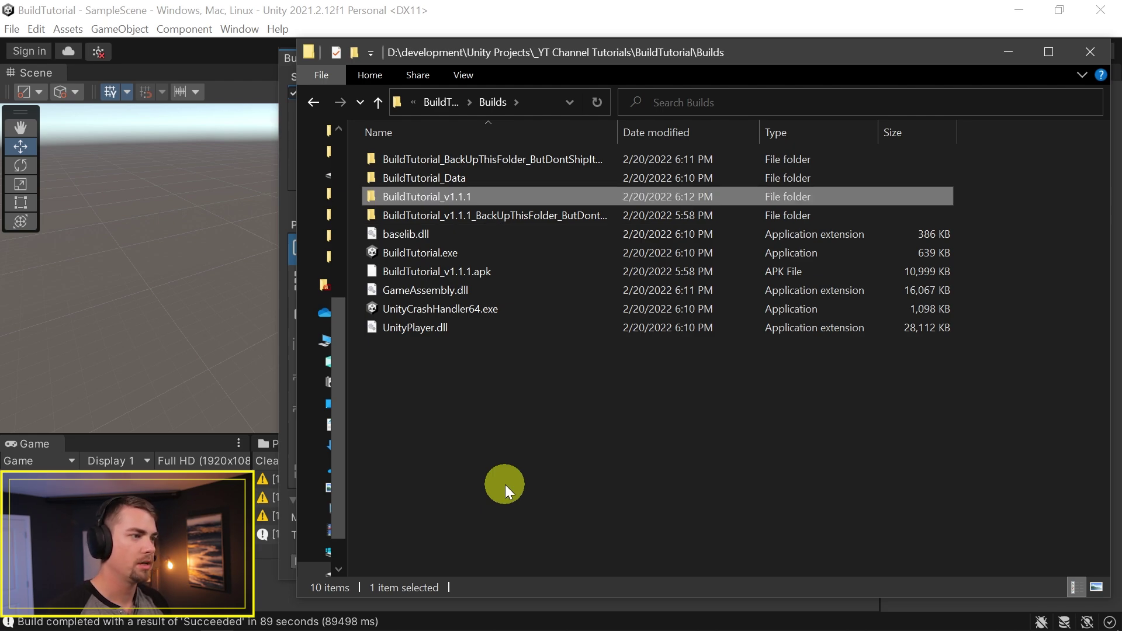
Step: Move all Windows build files and folders, except the APK and its backup folder, into BuildTutorial_v1.1.1 and look at BuildTutorial.exe there
drag(467, 390, 427, 315)
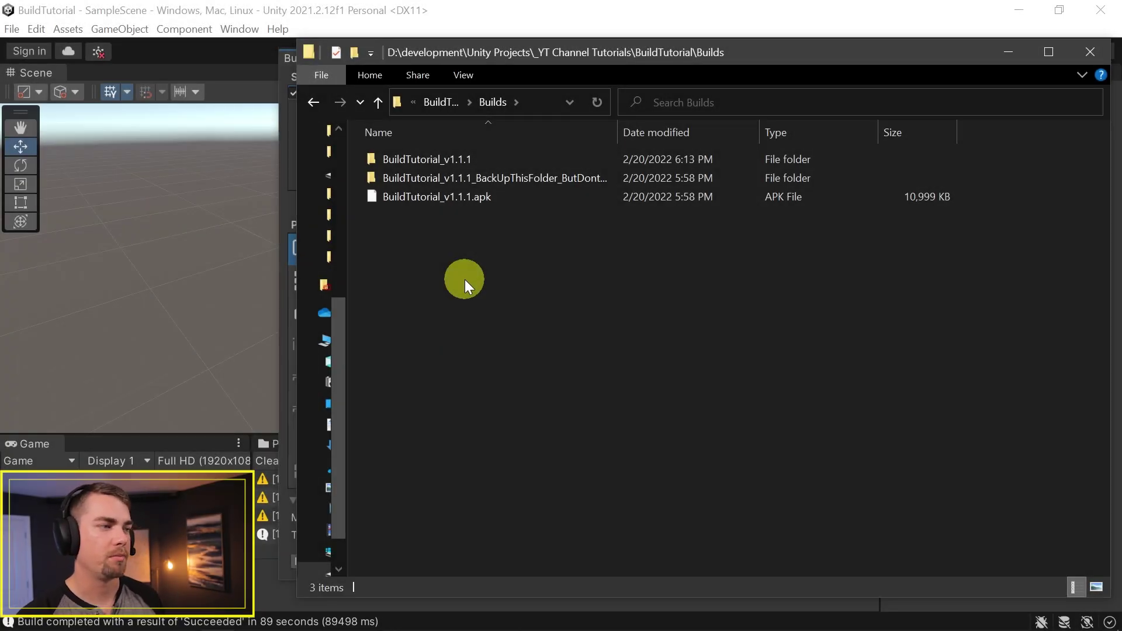
double_click(449, 159)
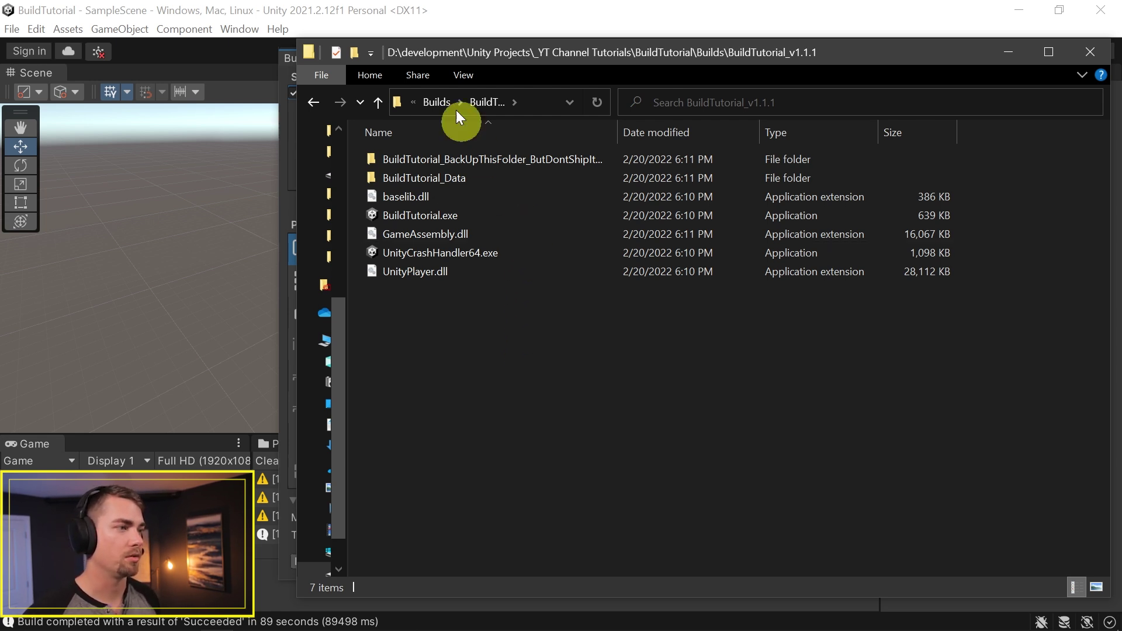
click(475, 219)
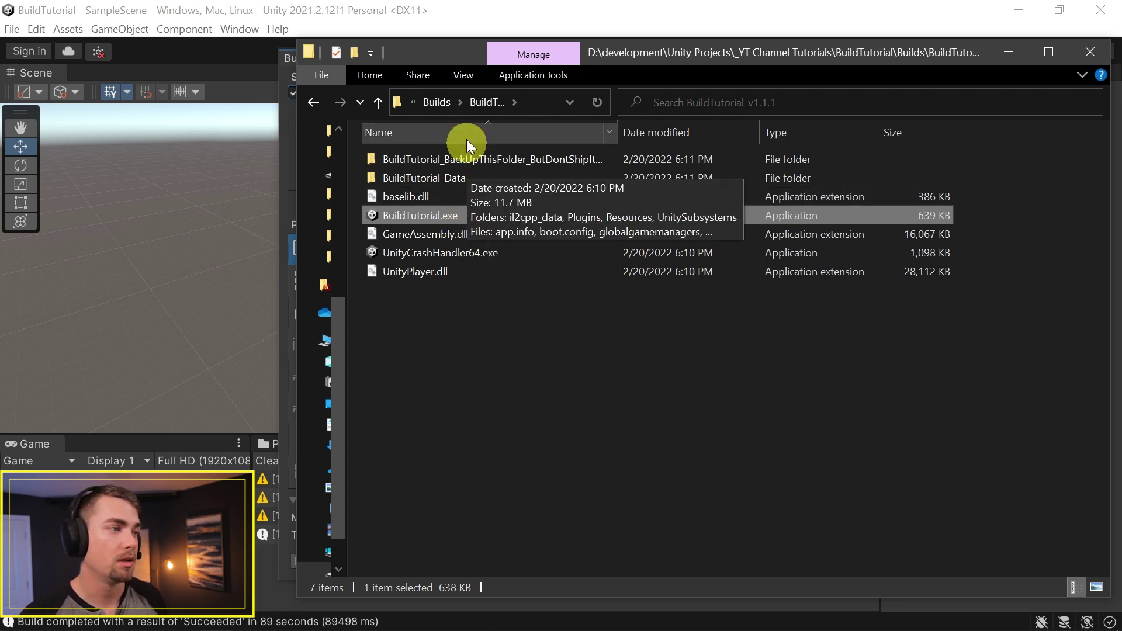
Step: Return to the Builds folder and compress the BuildTutorial_v1.1.1 folder into BuildTutorial_v1.1.1.zip
click(438, 102)
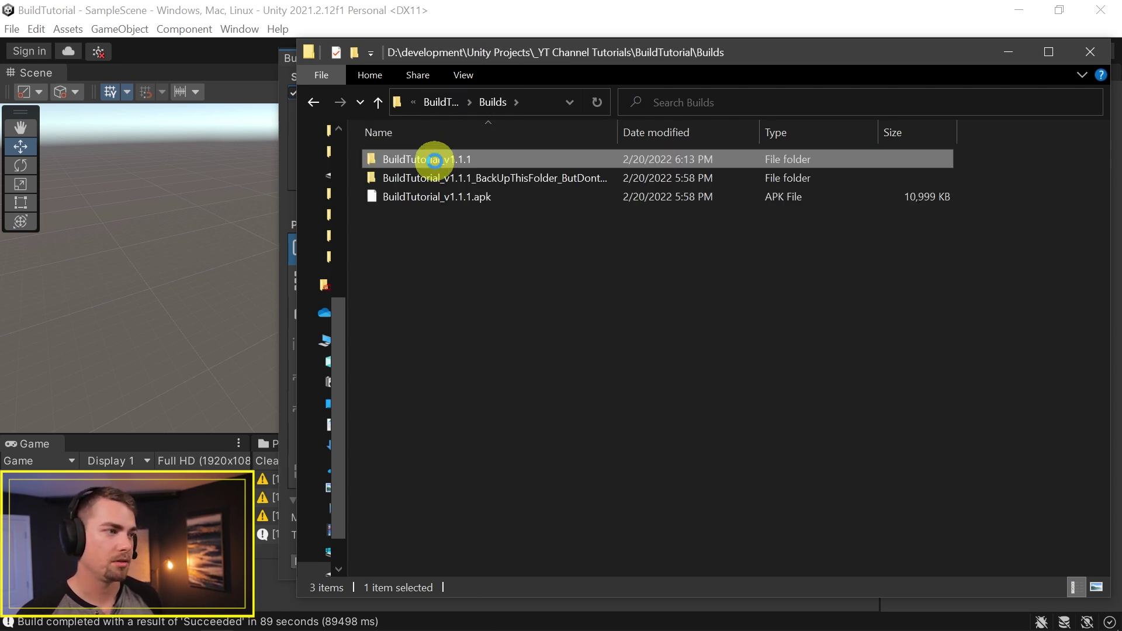
right_click(434, 161)
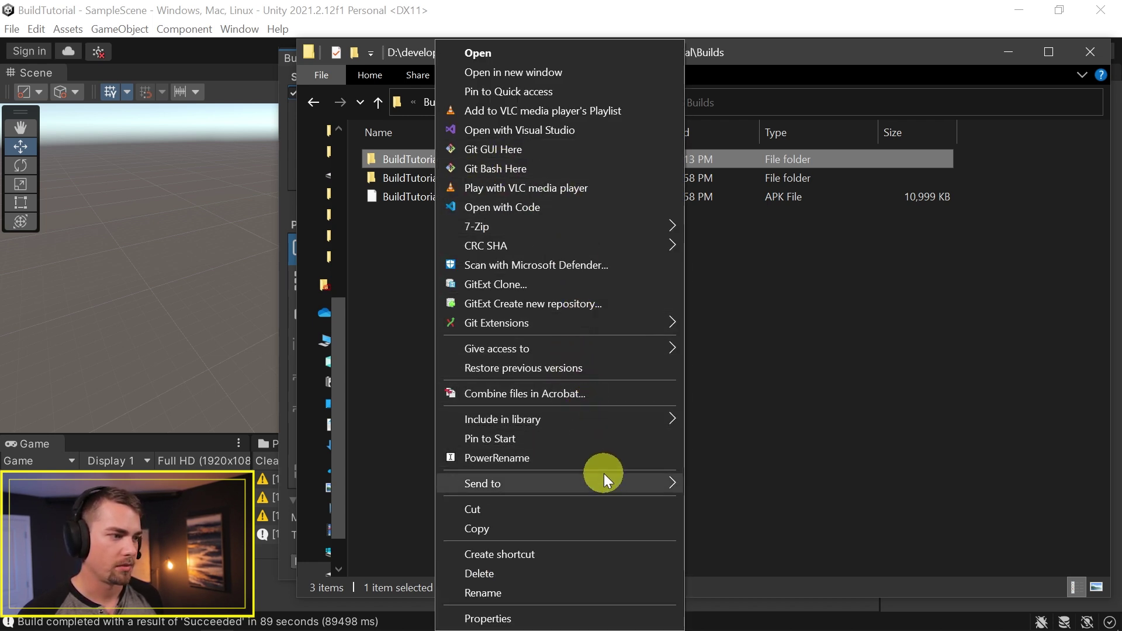
mouse_move(604, 475)
click(757, 367)
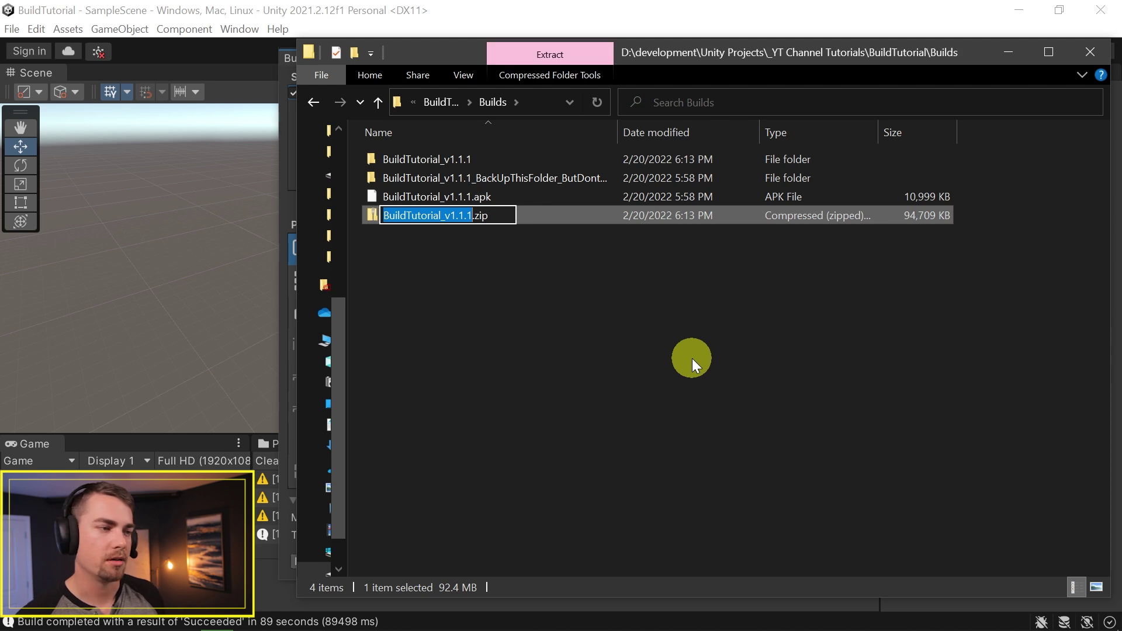
key(Return)
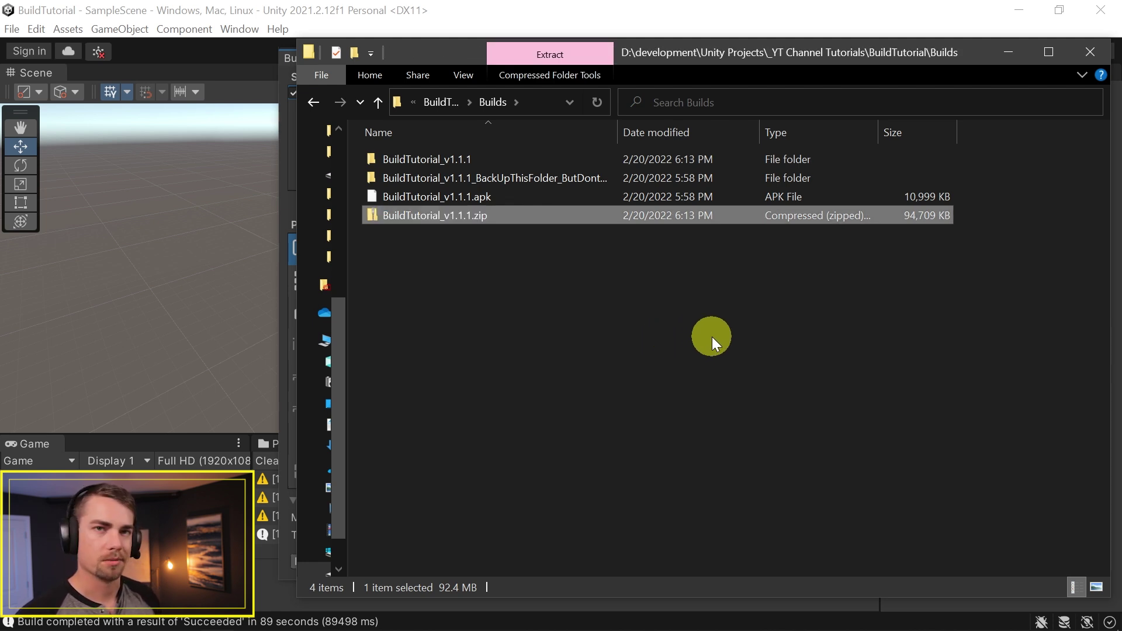